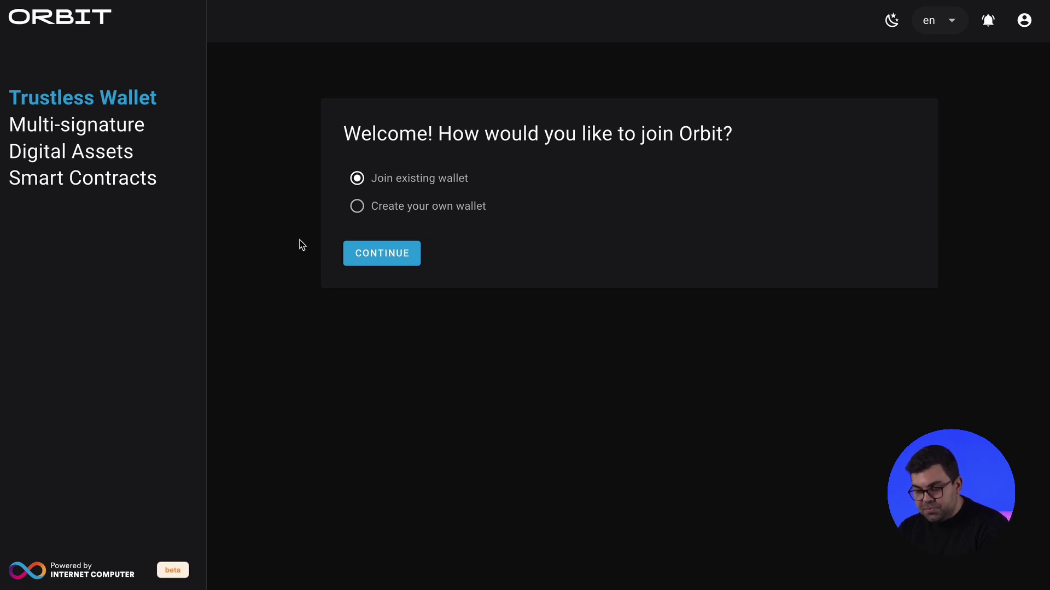
Step: Sign in to Orbit Wallet with Internet Identity
click(383, 252)
click(897, 244)
click(845, 234)
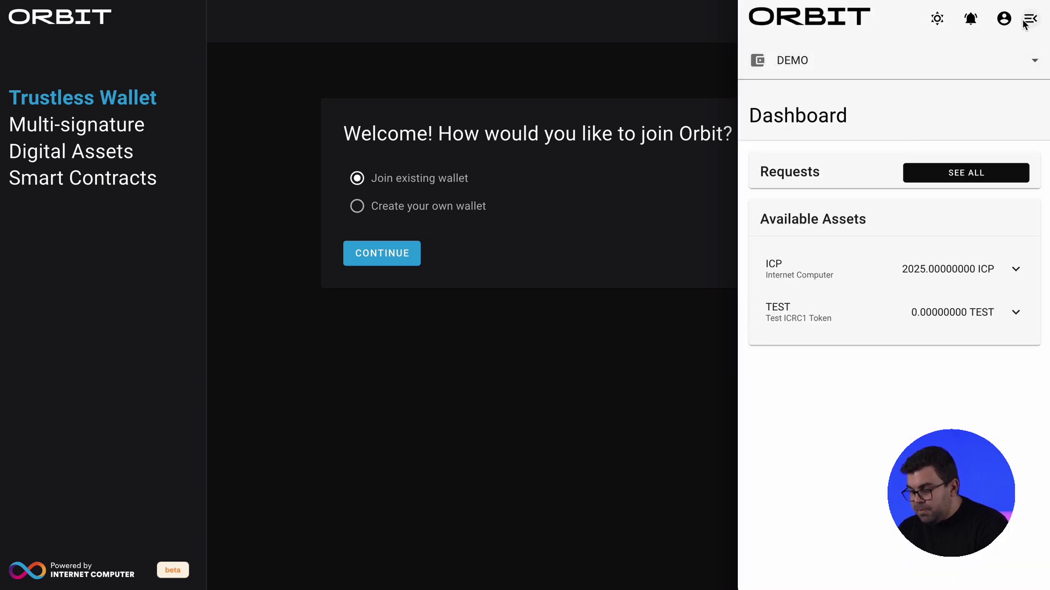
Step: Copy the DEMO wallet's ID from its Administration settings
click(1023, 21)
click(929, 74)
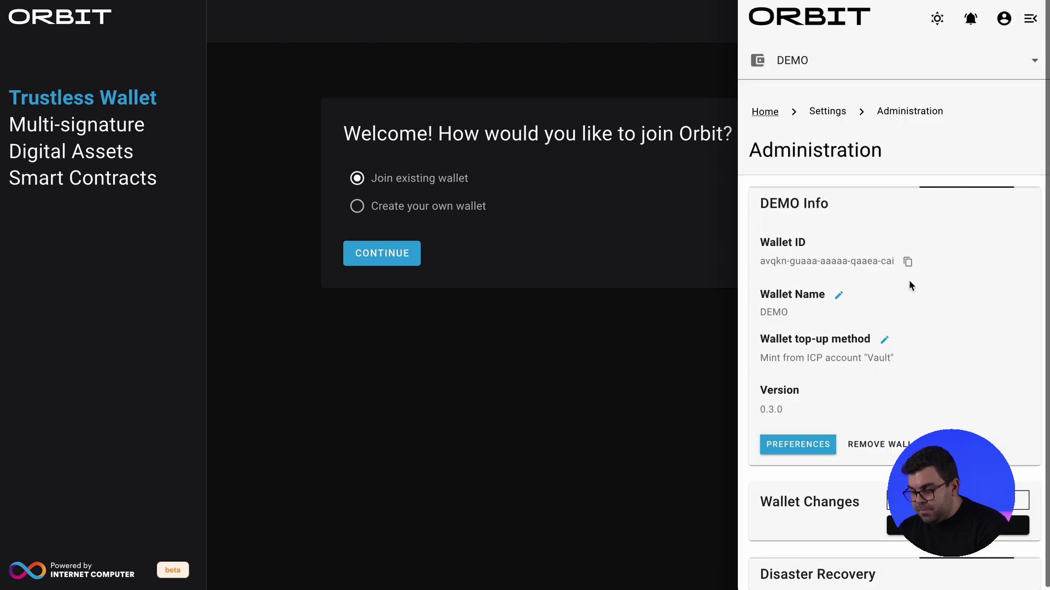
click(908, 262)
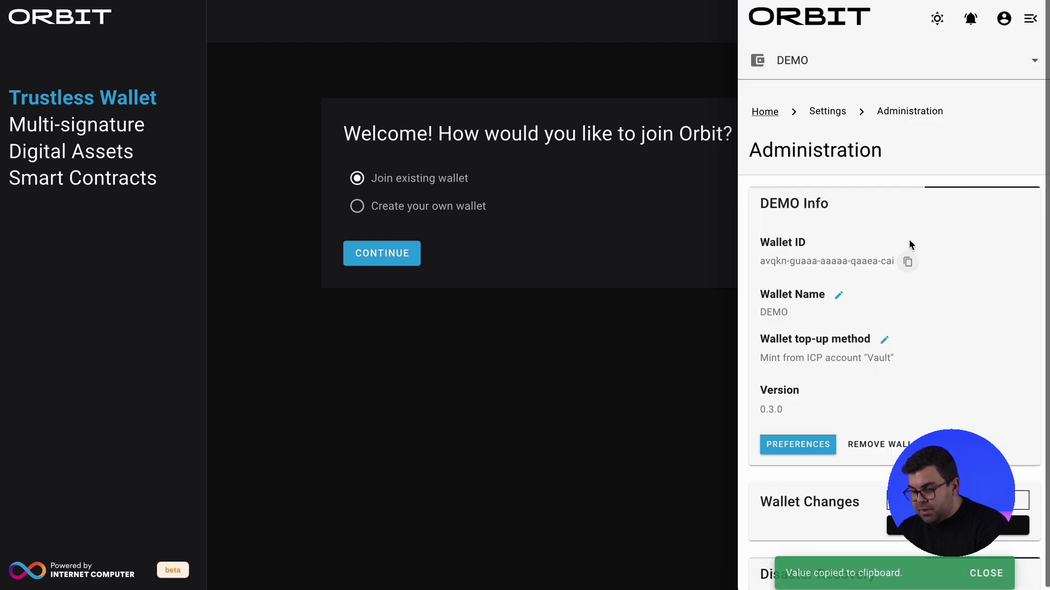
Step: In the other window, join the existing DEMO wallet using the pasted wallet ID
click(542, 229)
click(392, 254)
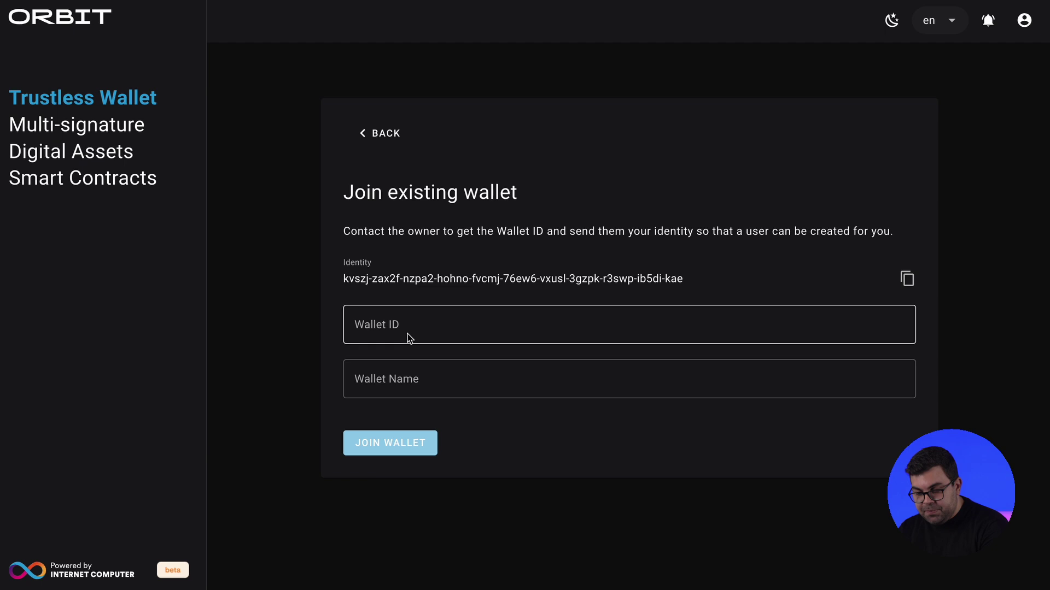
click(407, 335)
key(ctrl+v)
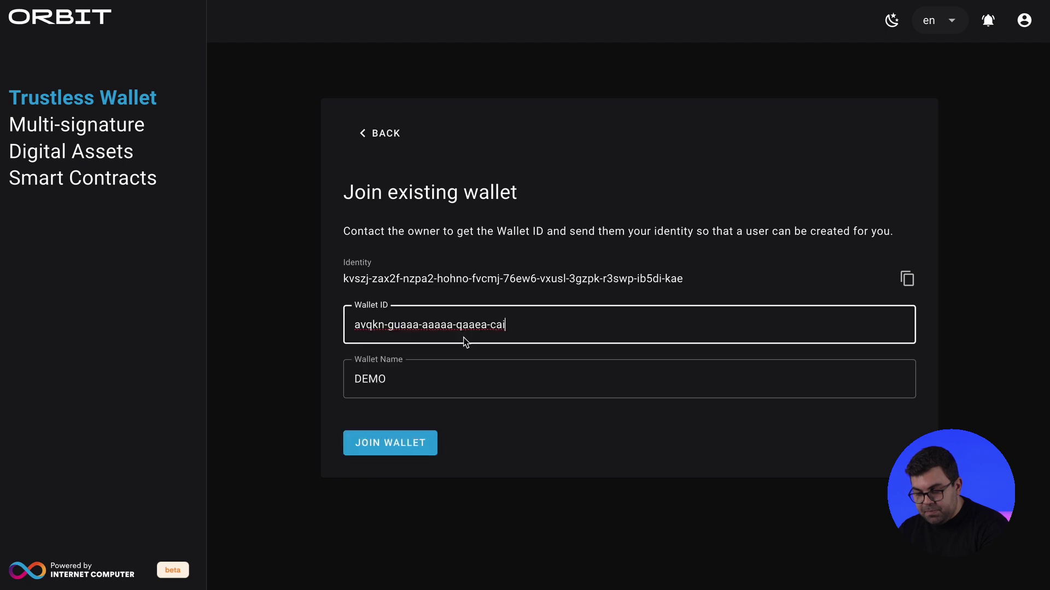
click(401, 450)
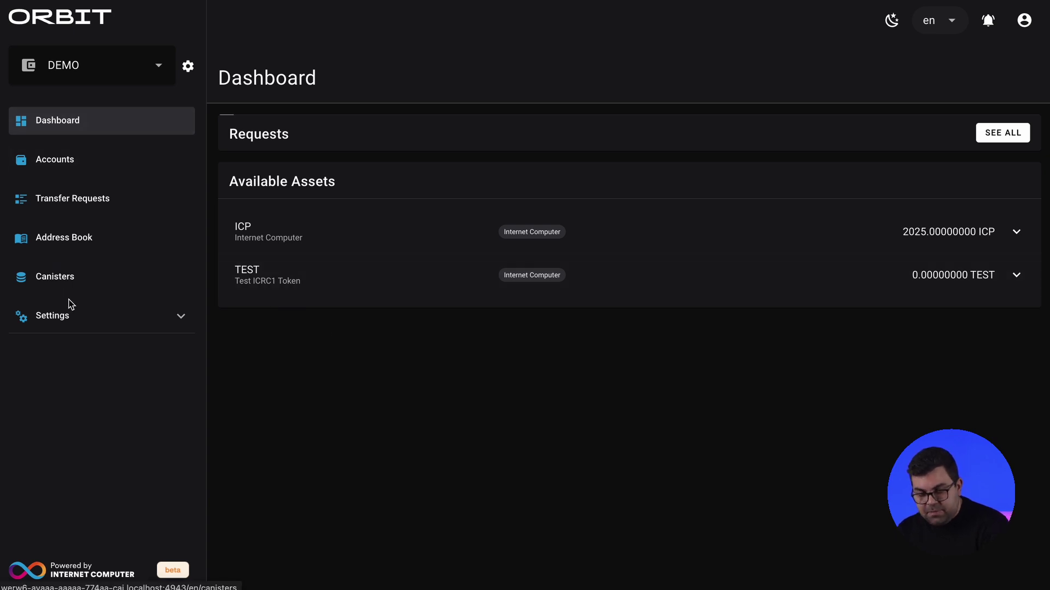
Step: Open Manage Permissions under User Groups & Permissions and review the Users permissions
click(70, 317)
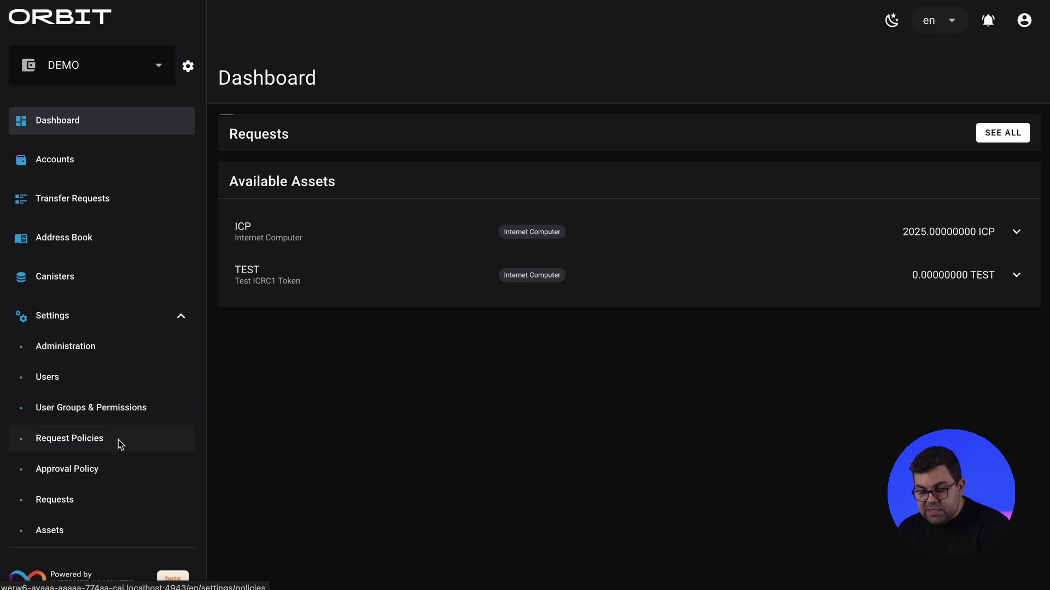
click(117, 411)
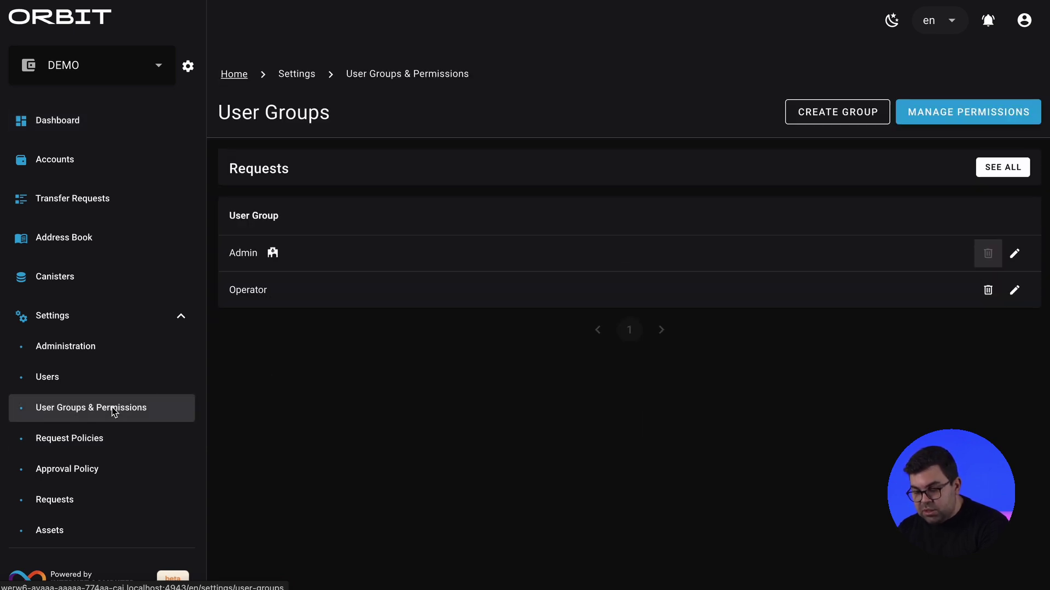
click(962, 114)
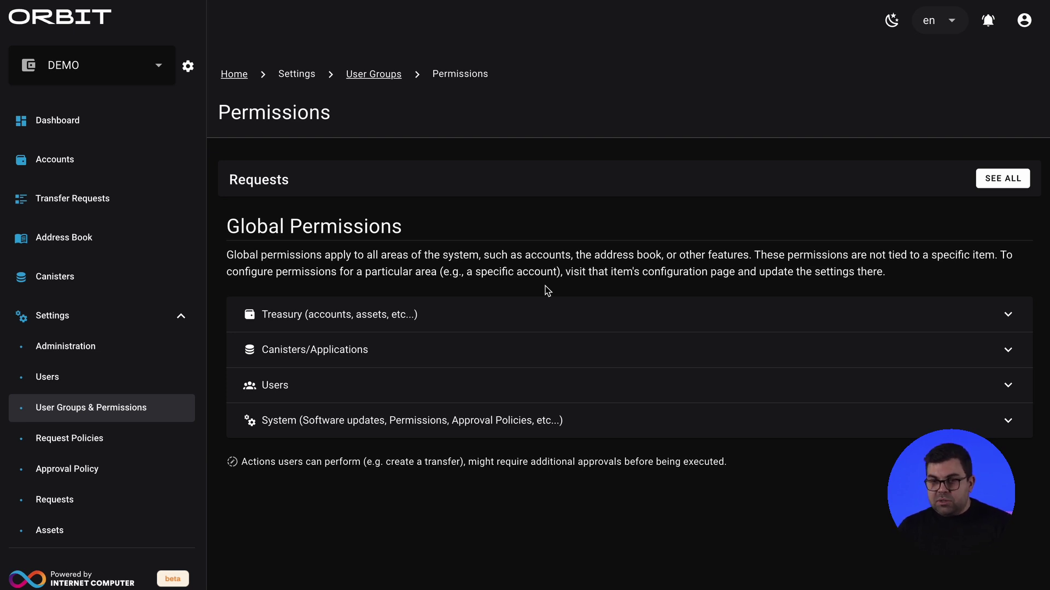
click(473, 385)
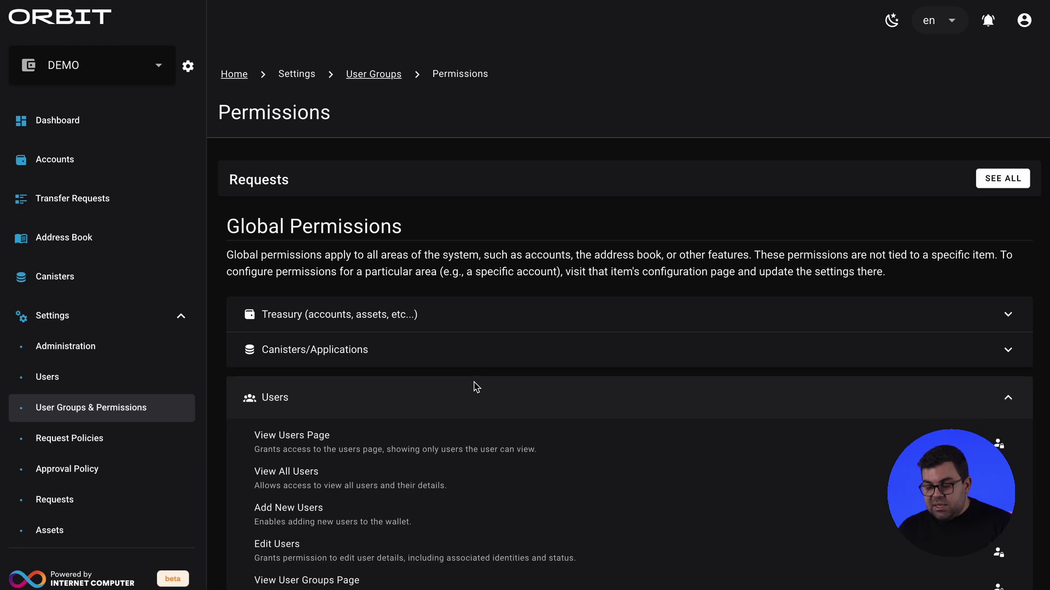
scroll(474, 386, down, 3)
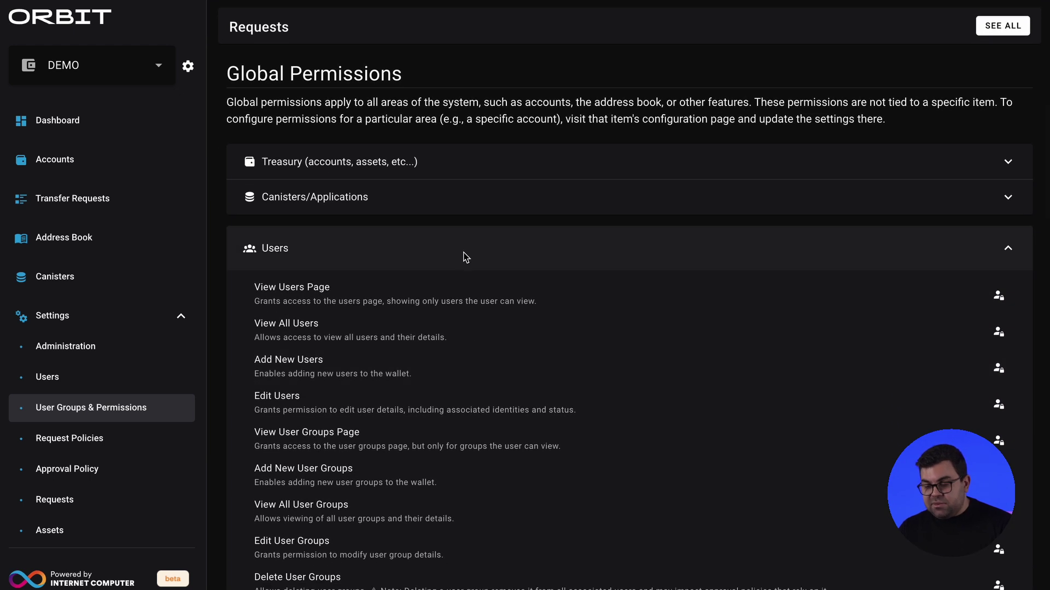
click(459, 248)
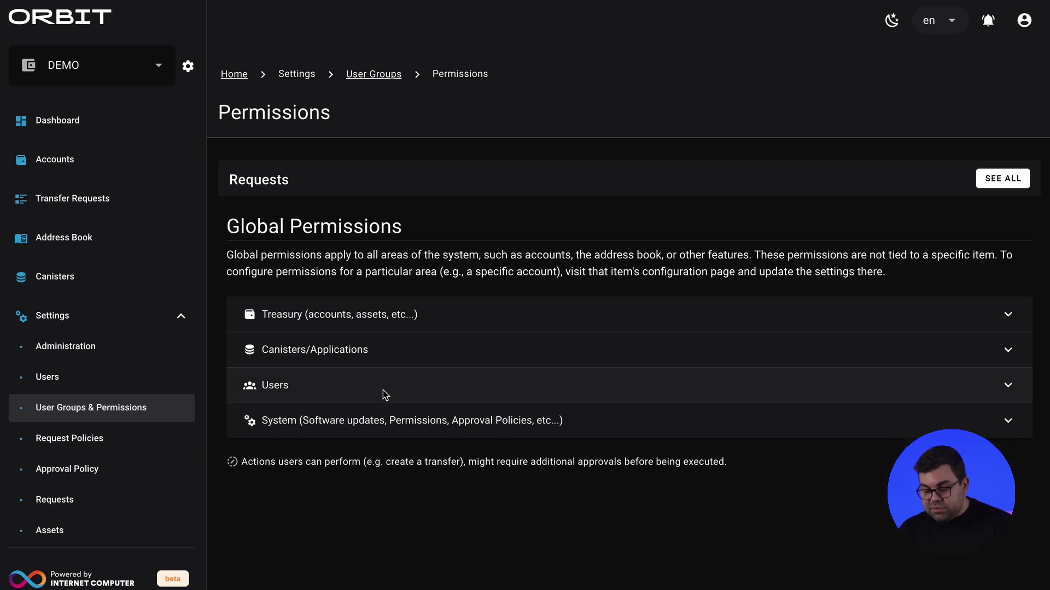
Step: Open the Approval Policy list and review the Low Risk, Medium Security and Admin policies
click(93, 470)
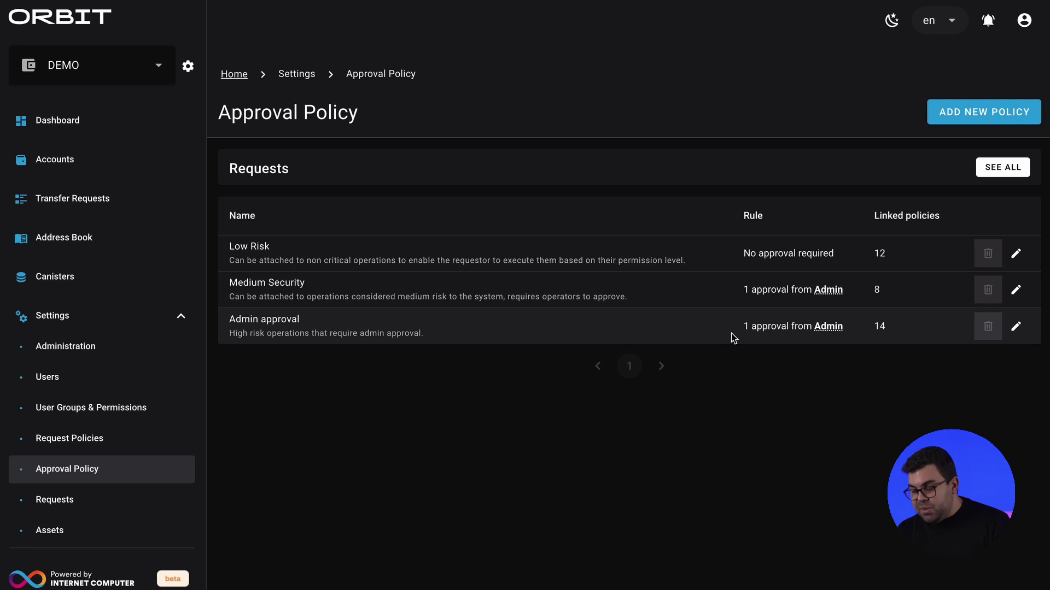
mouse_move(823, 330)
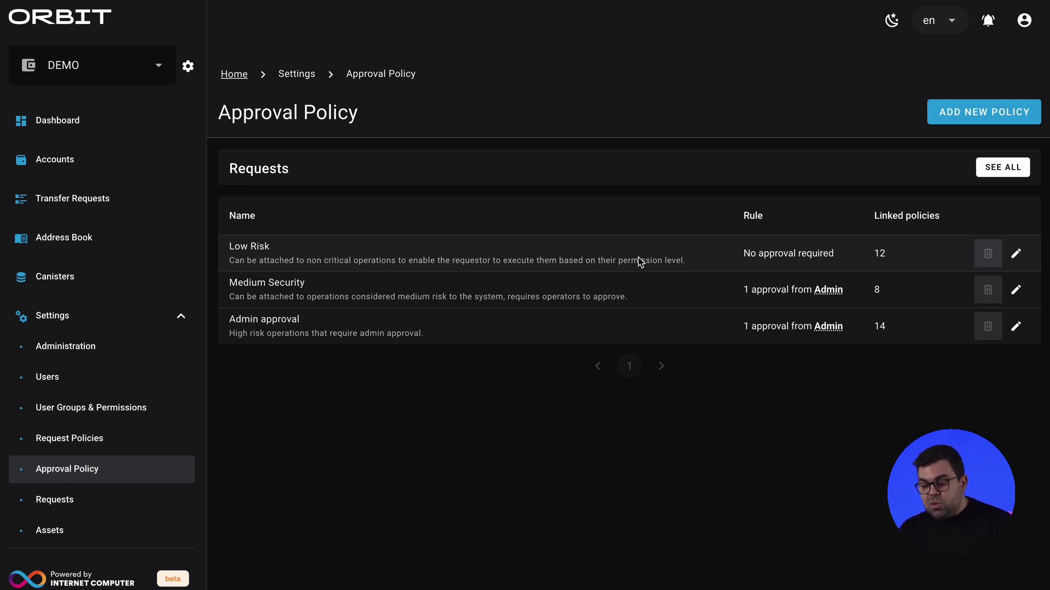
drag(687, 268, 228, 251)
click(228, 251)
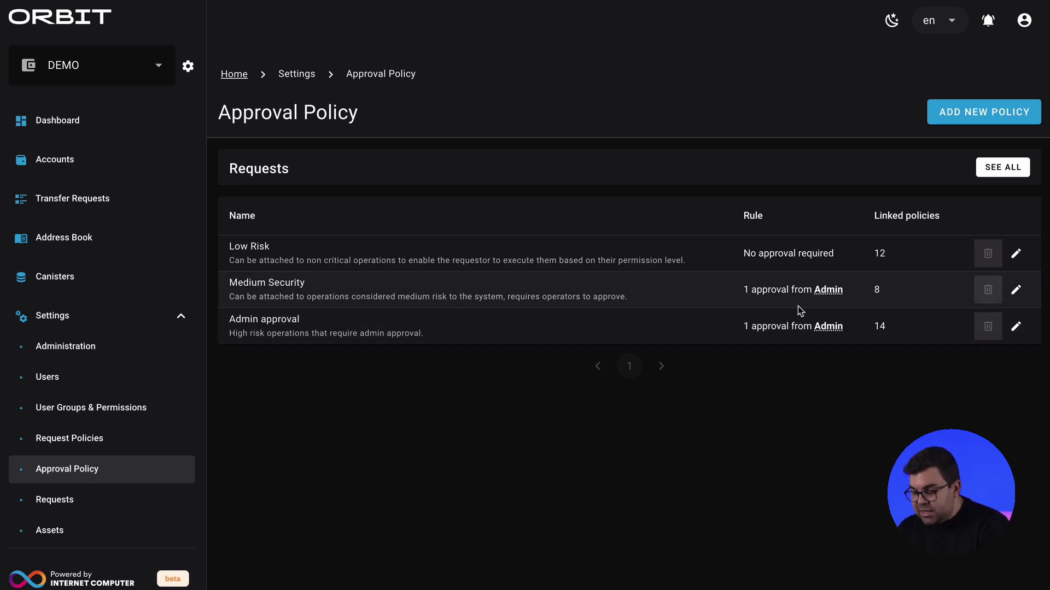
Step: Raise the Admin approval policy's minimum from 1 to 2 approvals and save it
click(1015, 326)
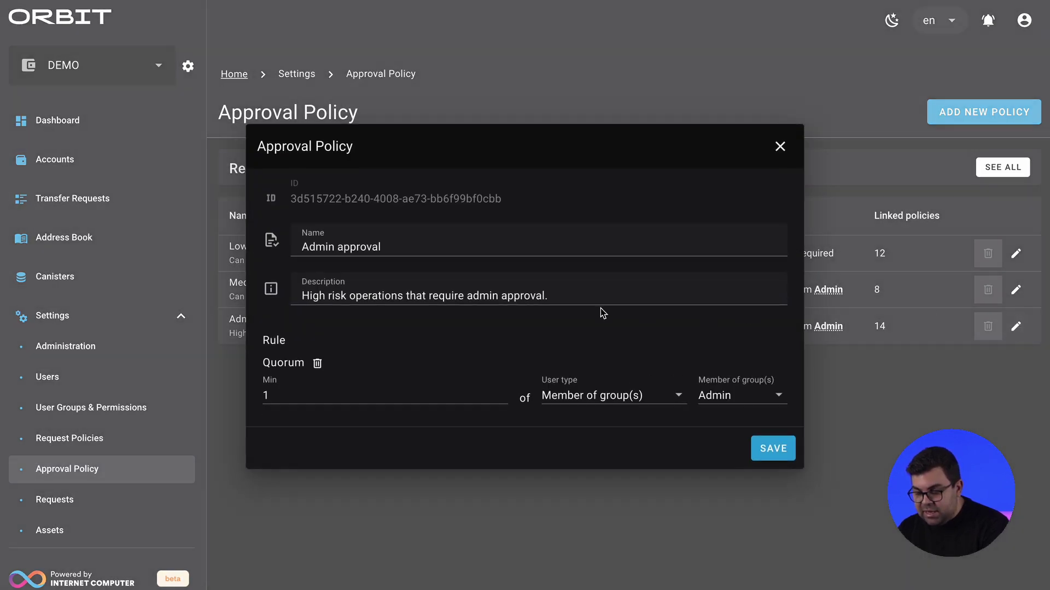
click(448, 396)
key(BackSpace)
text(2)
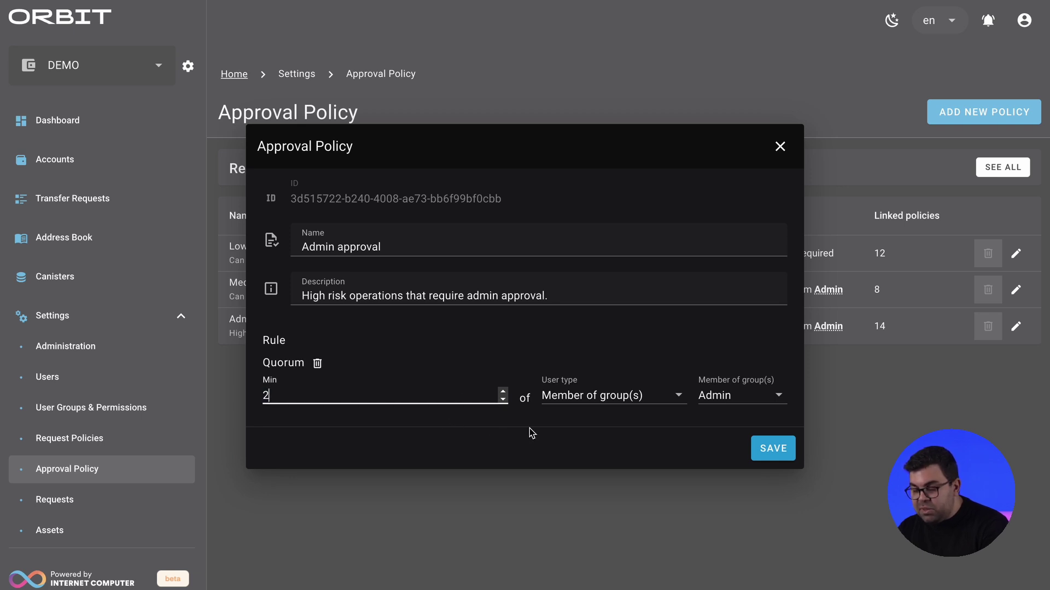
click(774, 457)
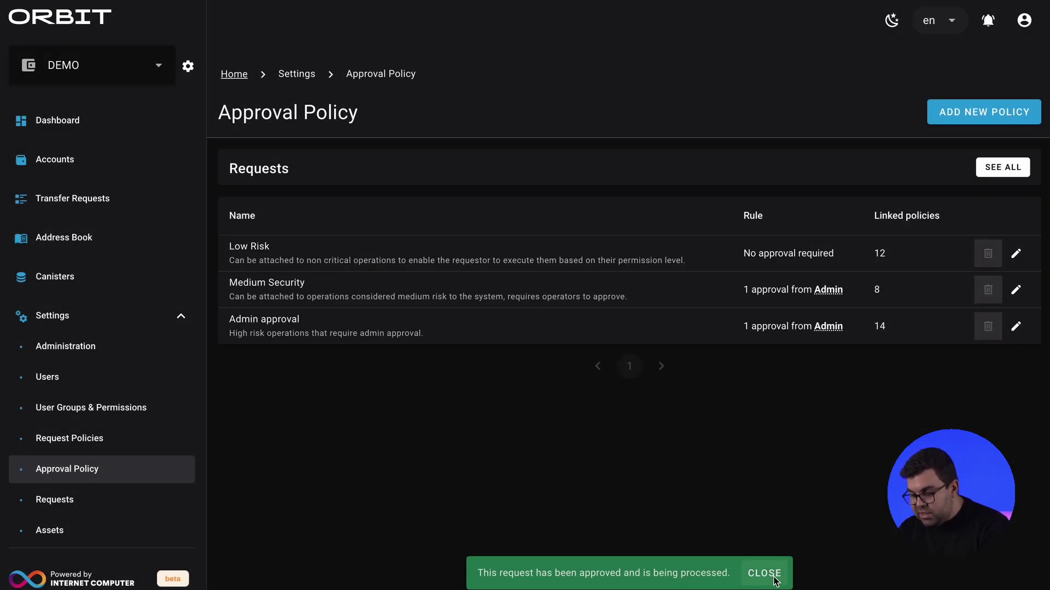
click(775, 581)
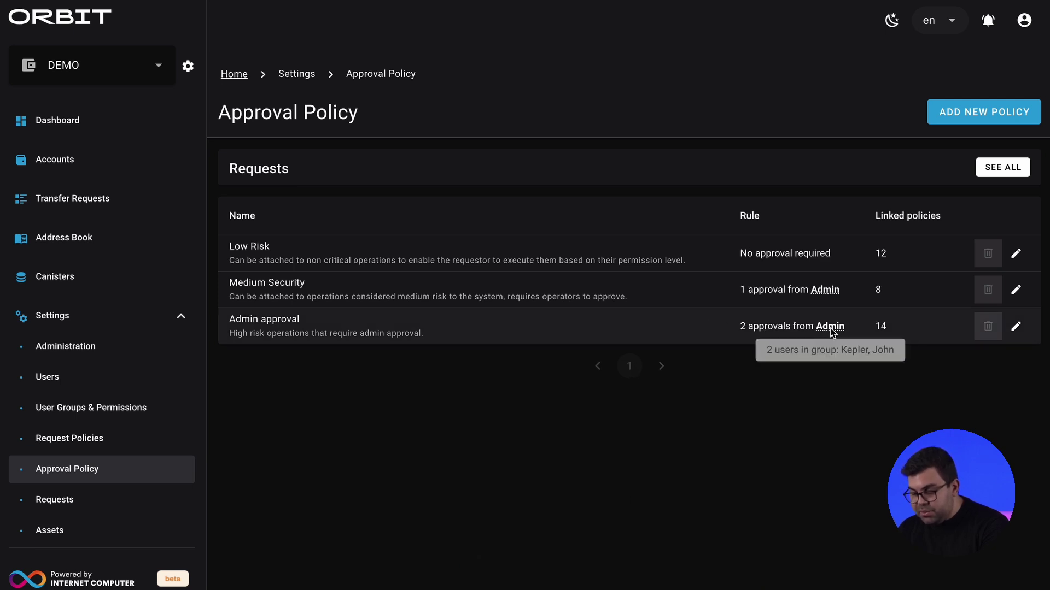
Step: In the Admin approval policy, replace the Quorum rule with a Quorum percentage rule
click(1015, 326)
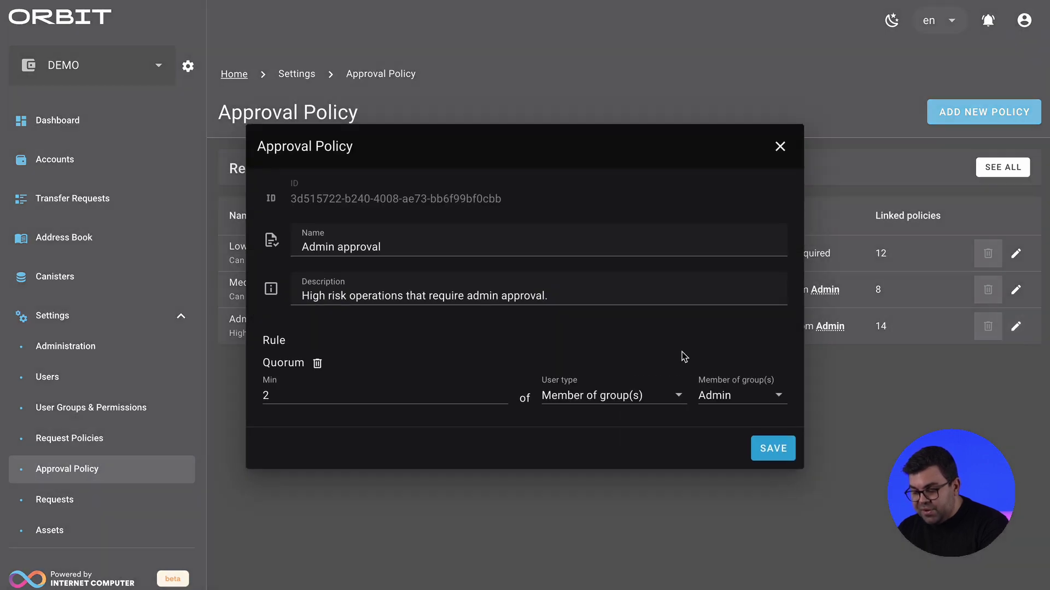
click(625, 394)
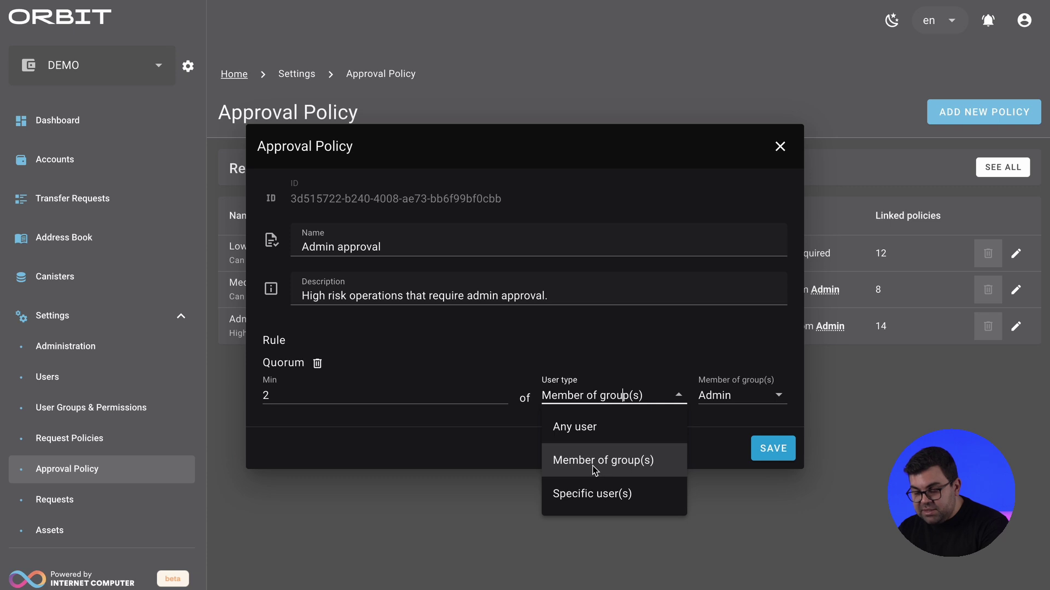
click(338, 352)
click(318, 363)
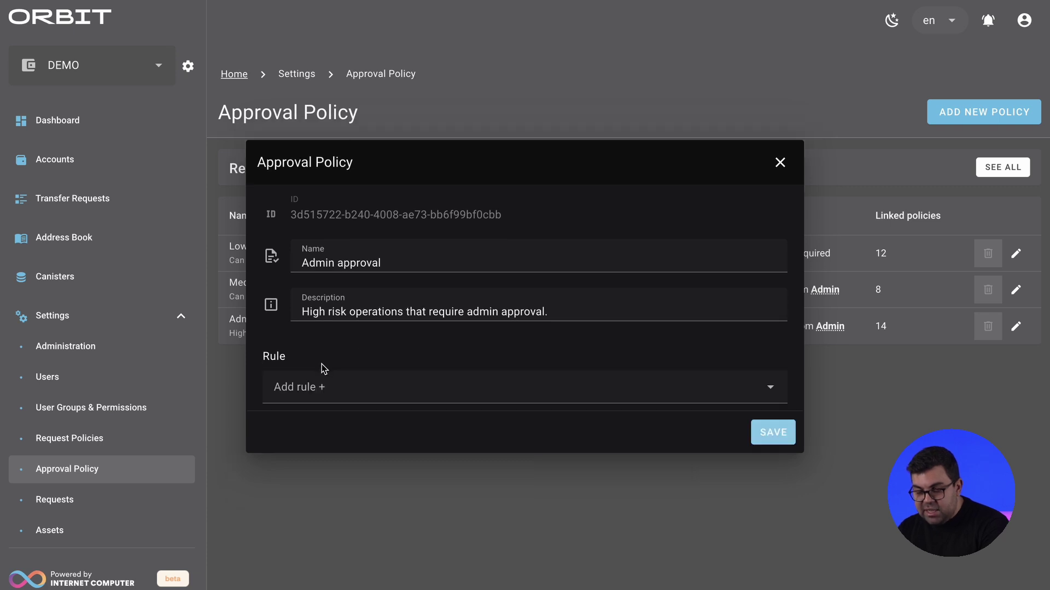
click(356, 385)
scroll(375, 277, down, 2)
click(390, 252)
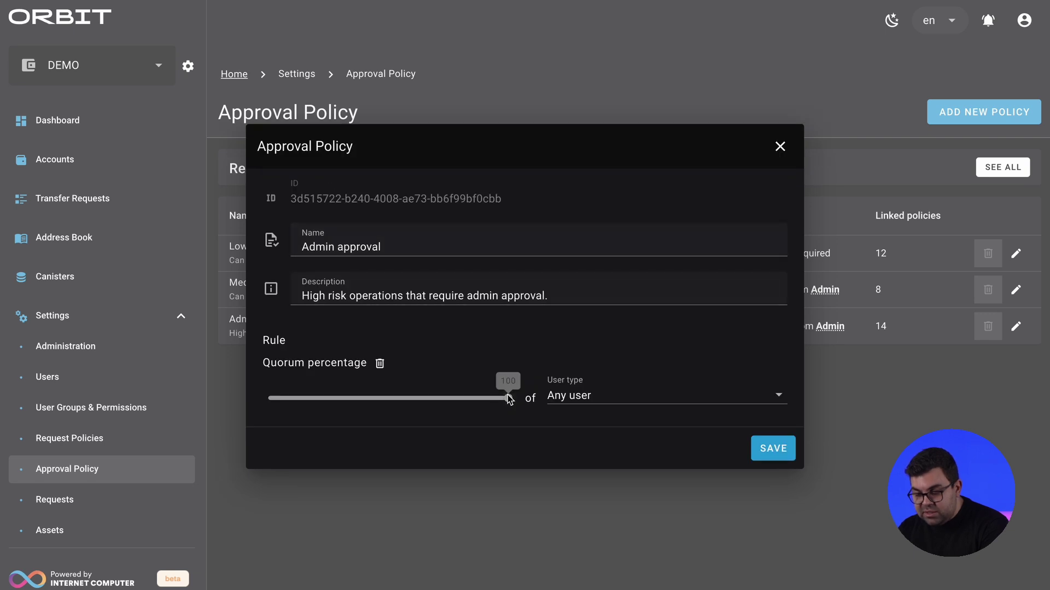
Step: Set the quorum to 51% of Admin group members and submit the policy edit
drag(508, 398, 393, 394)
click(564, 402)
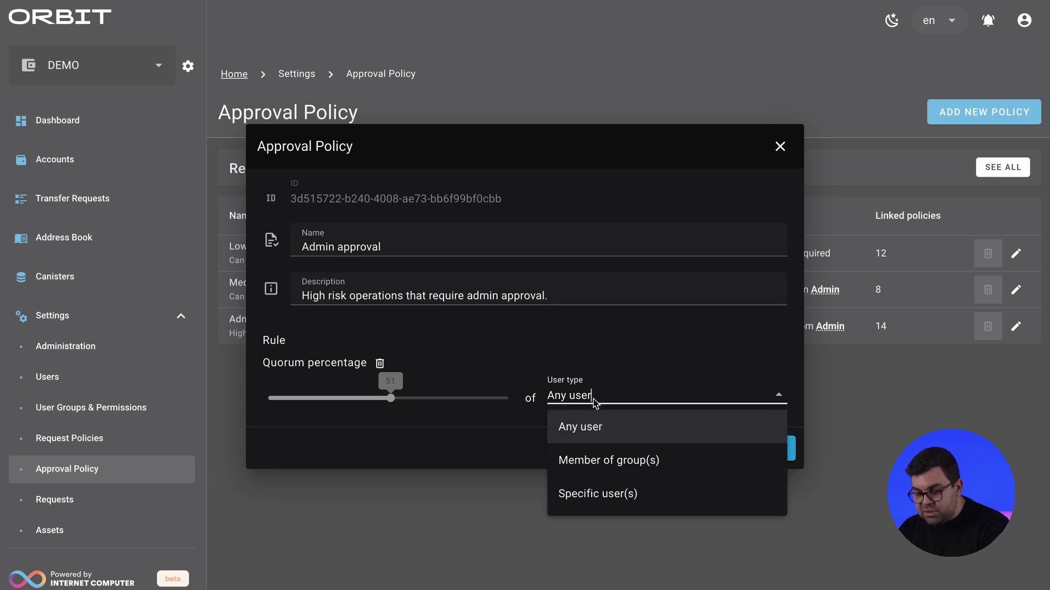
click(633, 469)
click(736, 408)
click(749, 427)
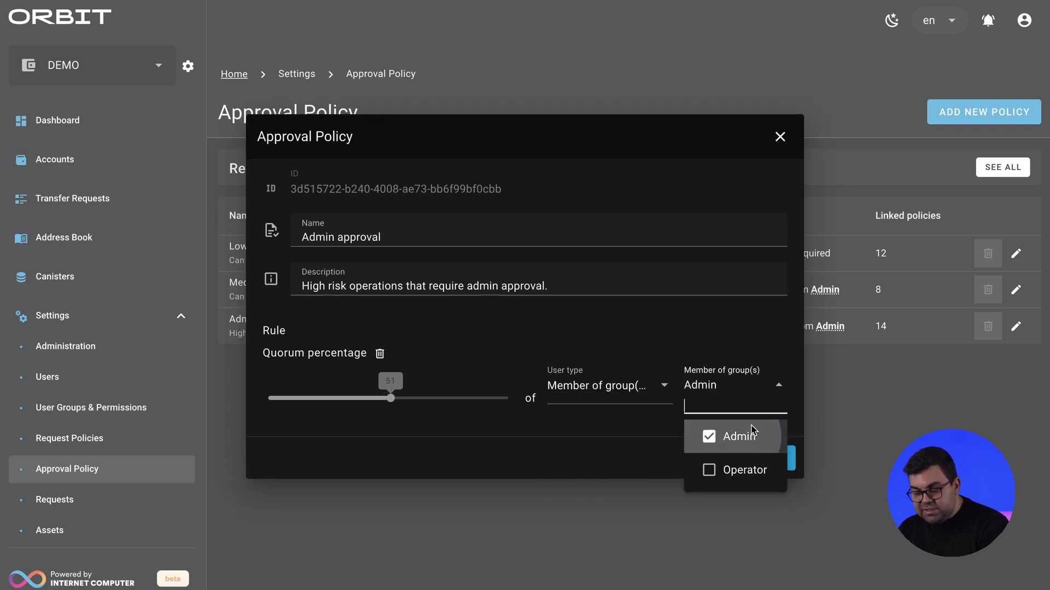
click(626, 461)
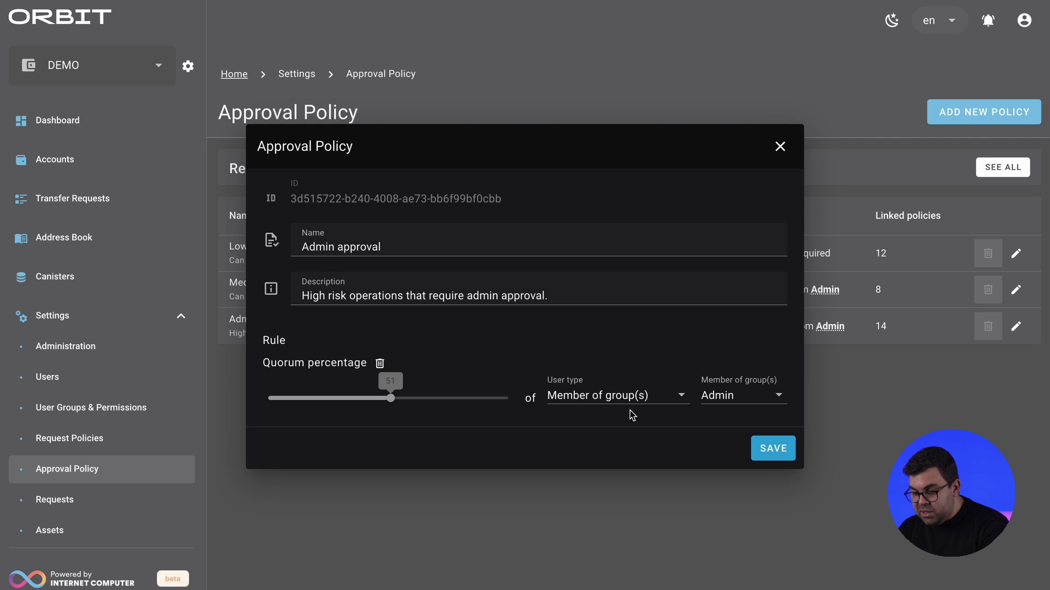
click(765, 454)
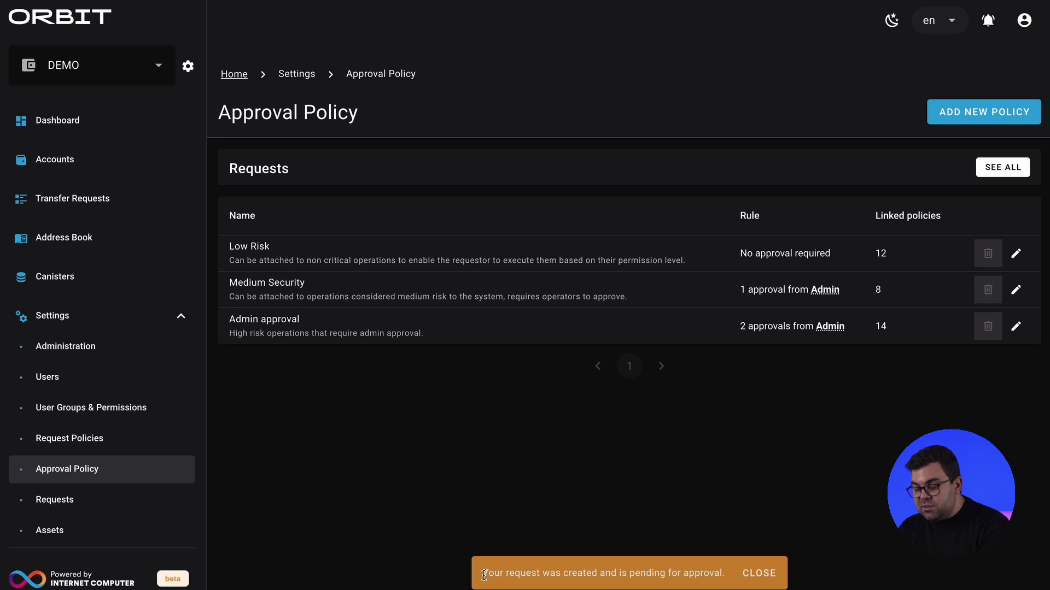
Step: In the other wallet window, open the pending Edit named rule request from notifications
drag(483, 574, 502, 575)
click(502, 574)
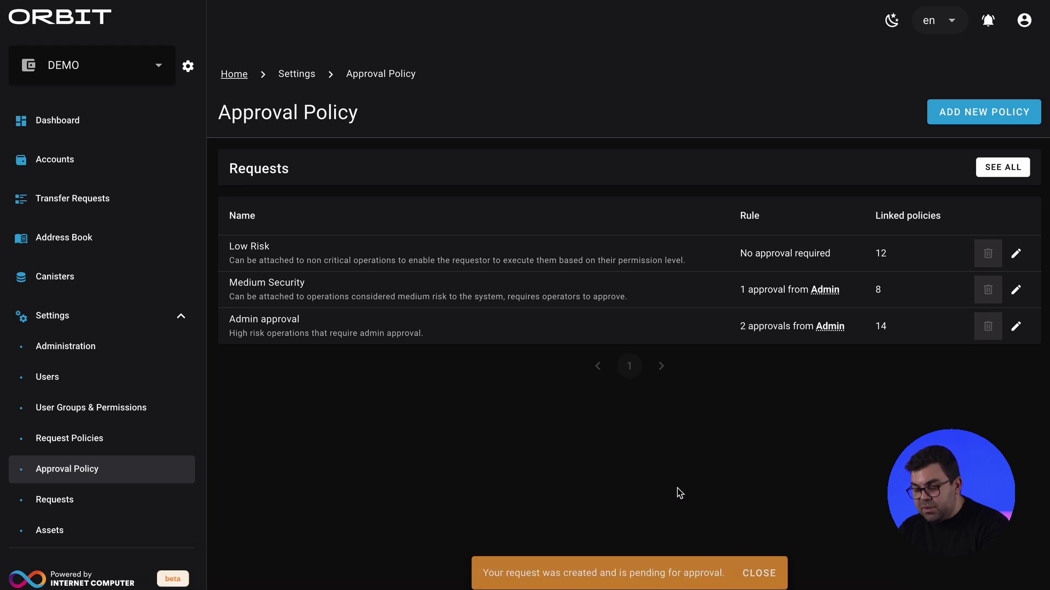
key(alt+Tab)
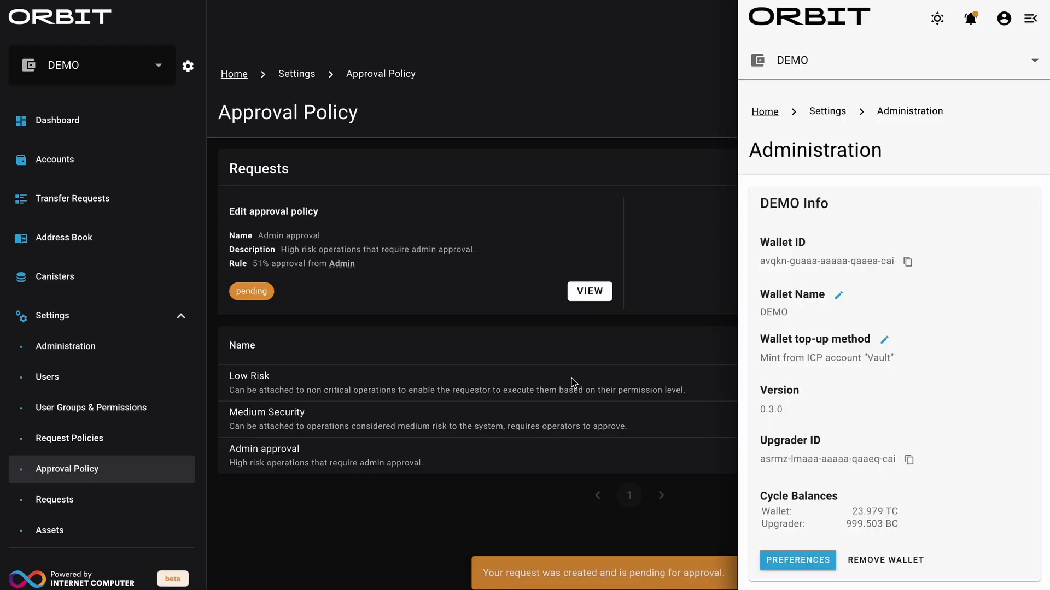
click(971, 18)
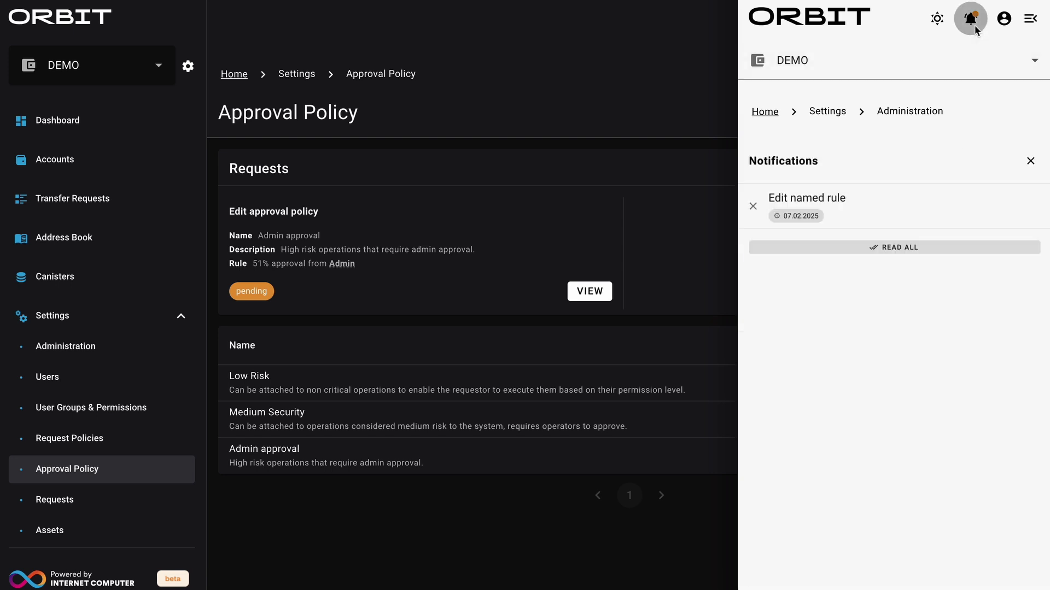
click(859, 58)
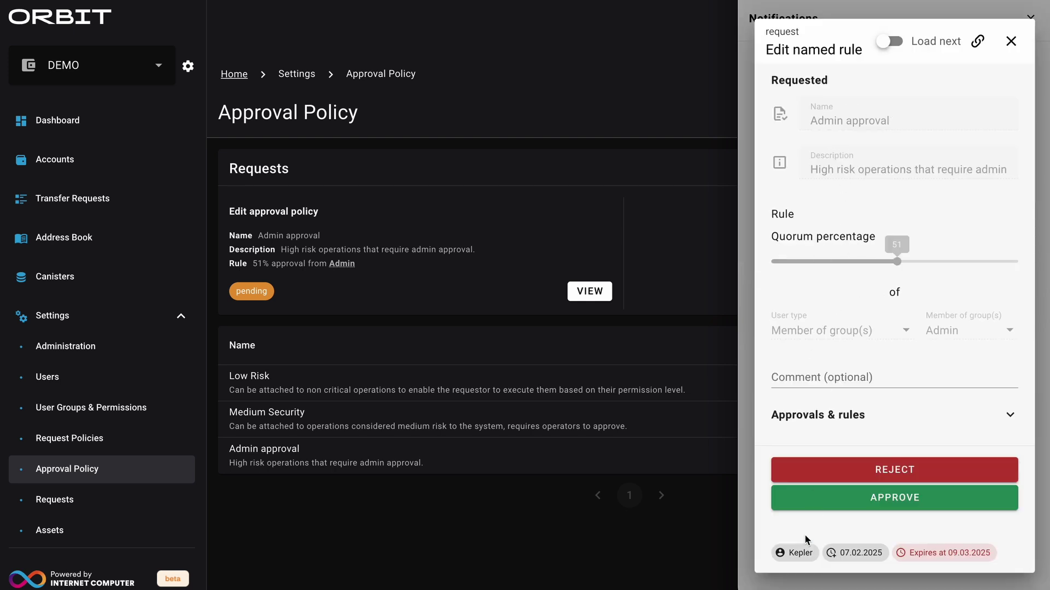
Step: Approve the Admin approval policy edit and close the notifications
mouse_move(789, 561)
click(900, 500)
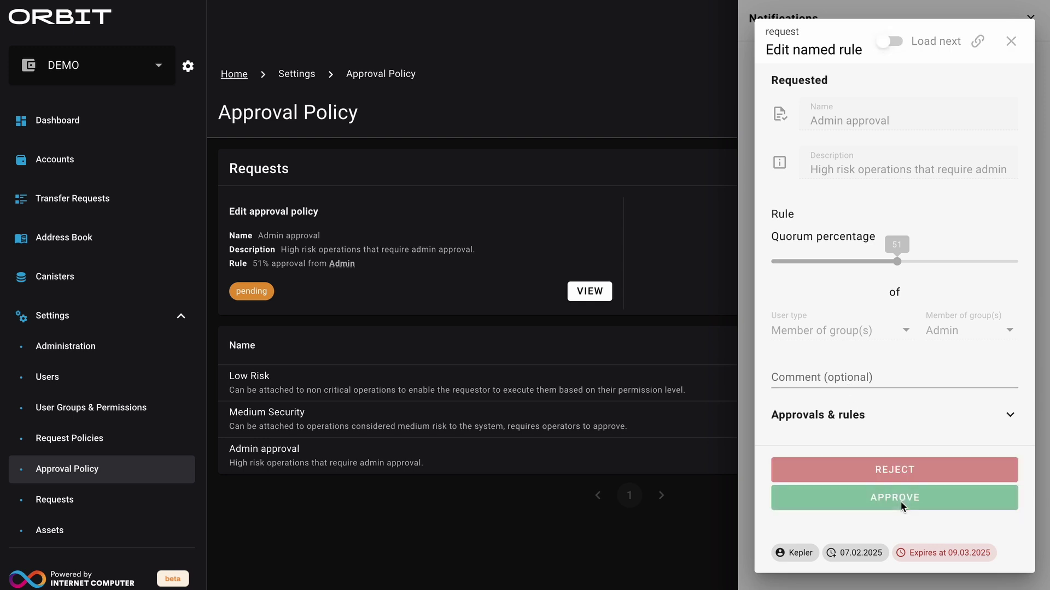
click(900, 500)
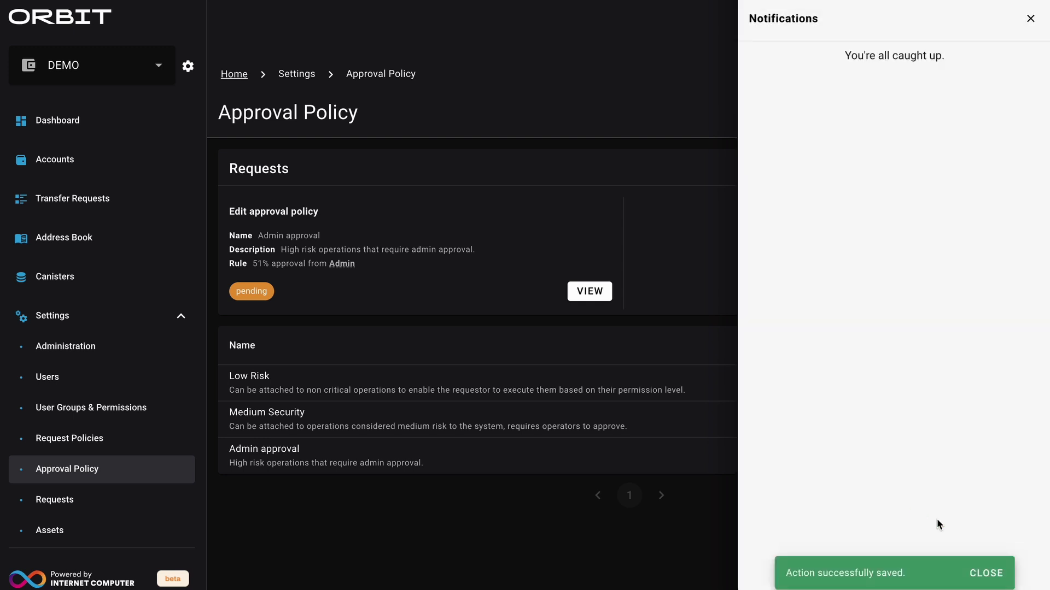
click(992, 581)
click(727, 409)
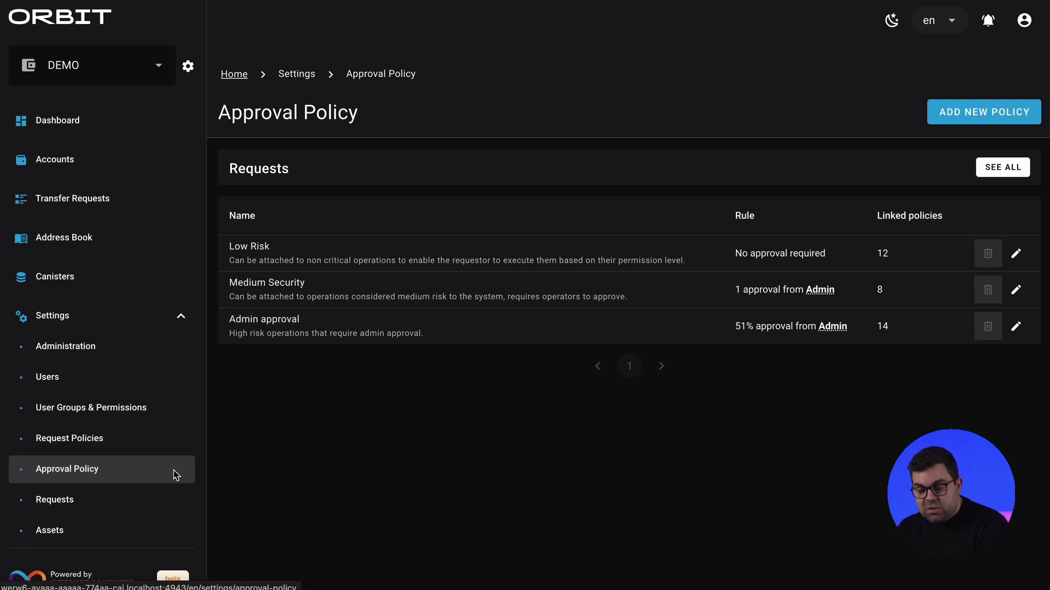
Step: Review the Vault account's approval policies in its settings
click(80, 160)
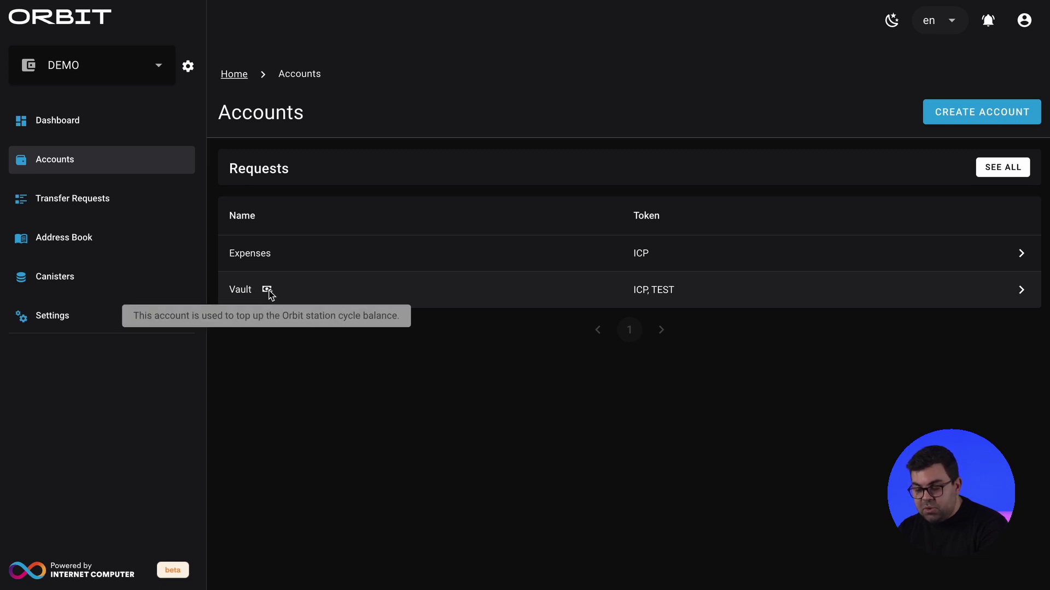
click(347, 294)
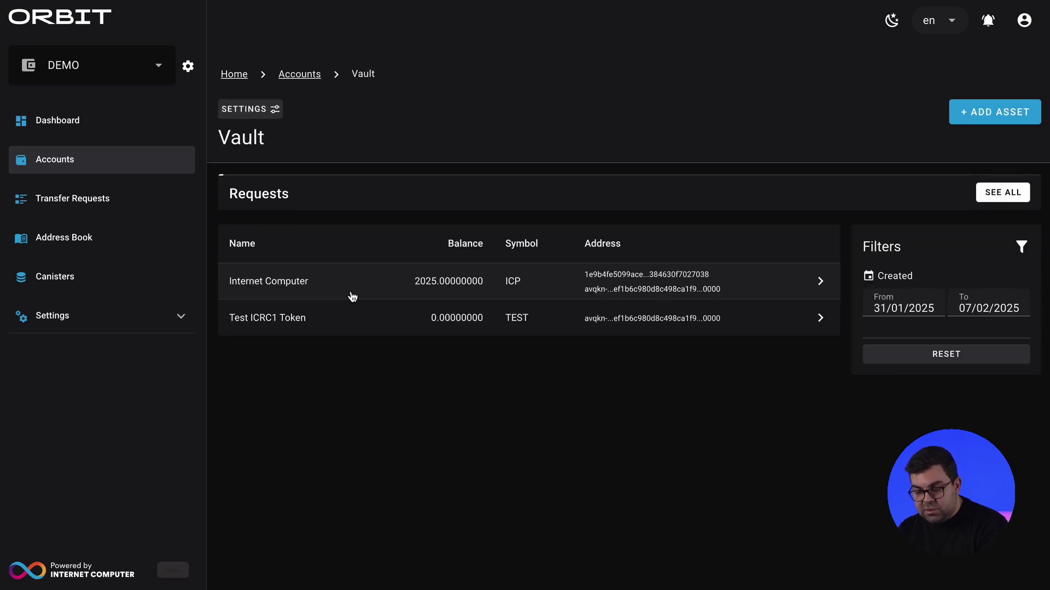
click(245, 110)
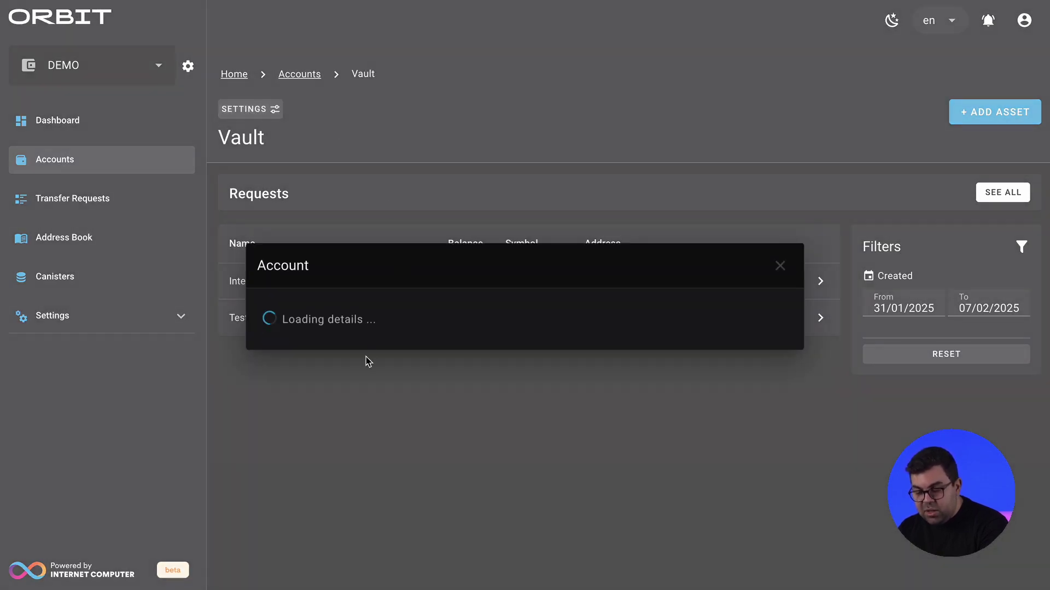
click(697, 229)
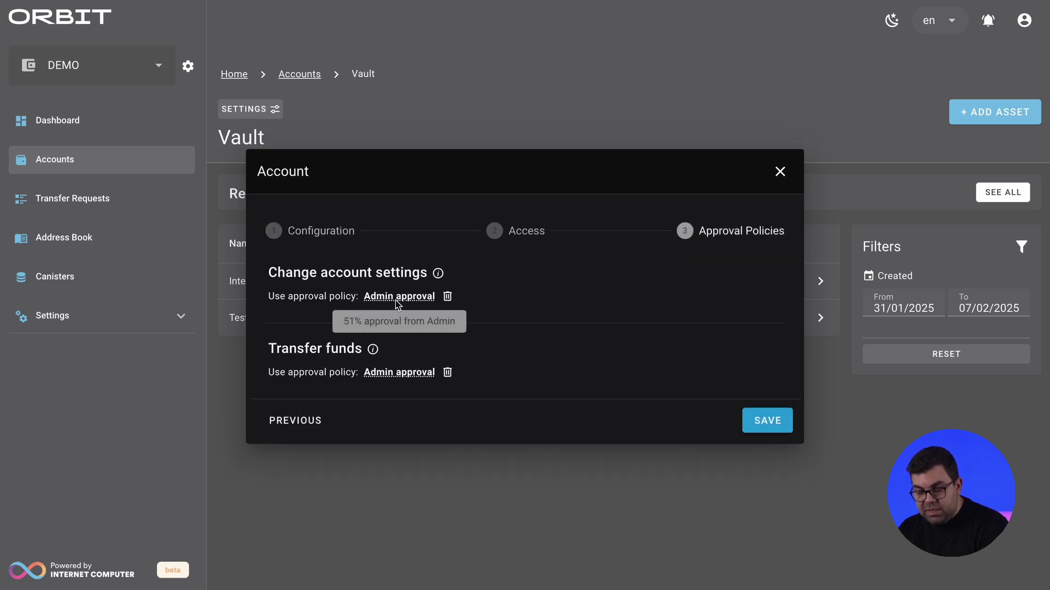
click(536, 110)
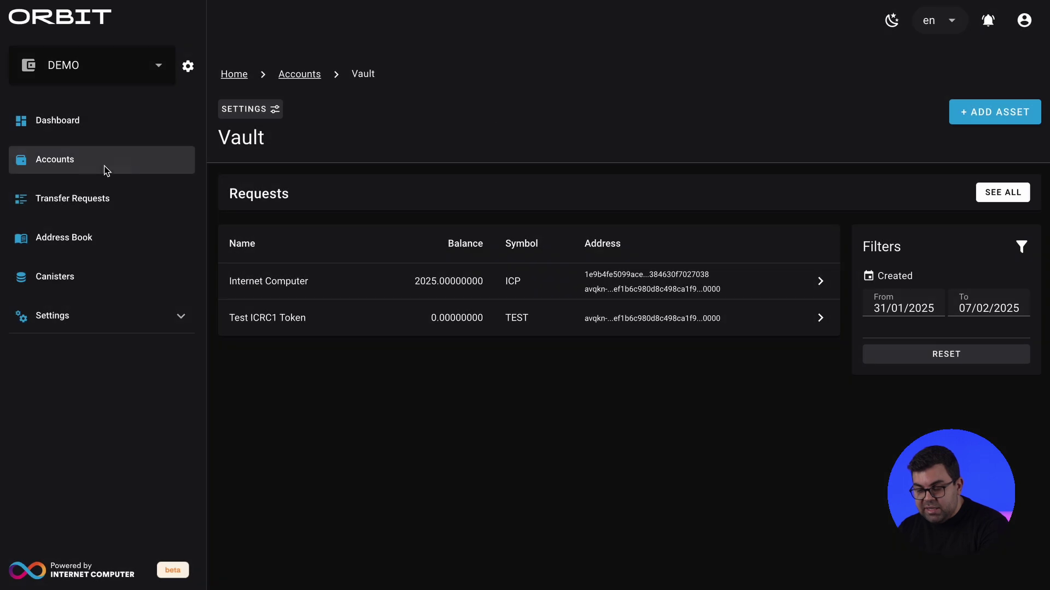
Step: Review the Expenses account's approval policies and access settings
click(93, 169)
click(319, 257)
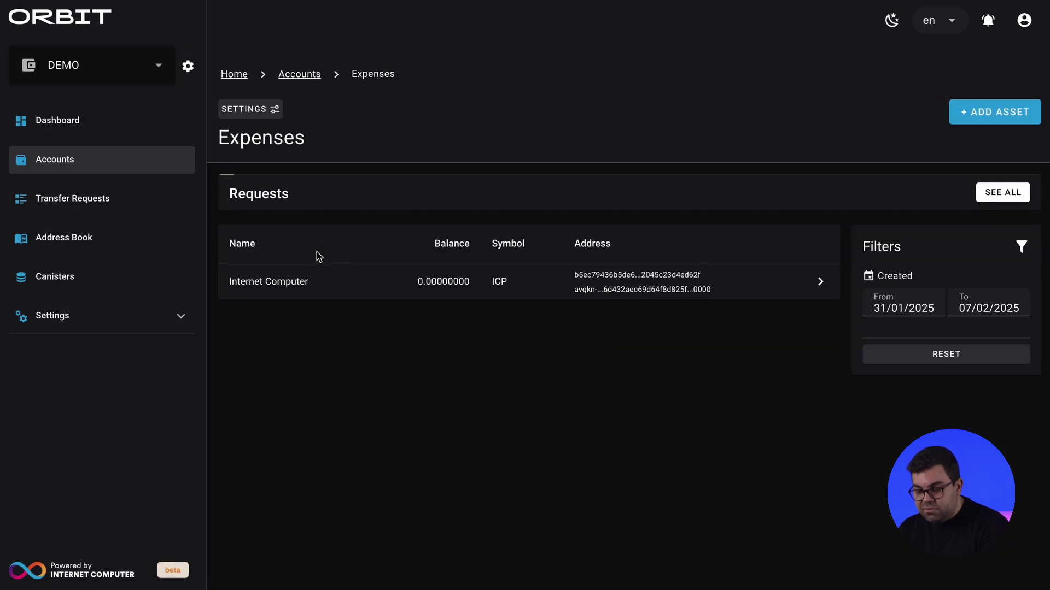
click(259, 110)
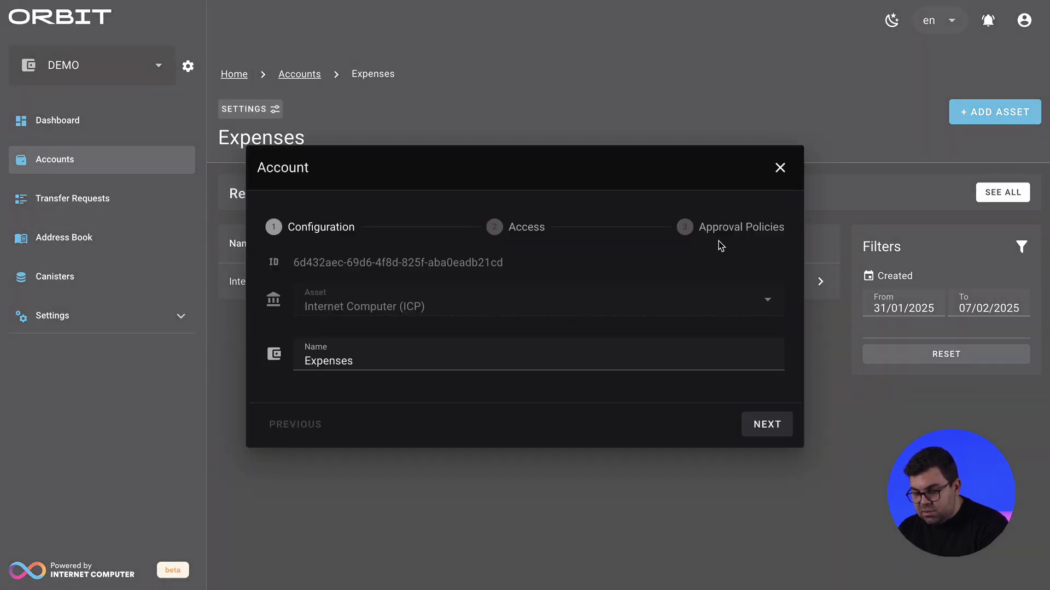
click(722, 230)
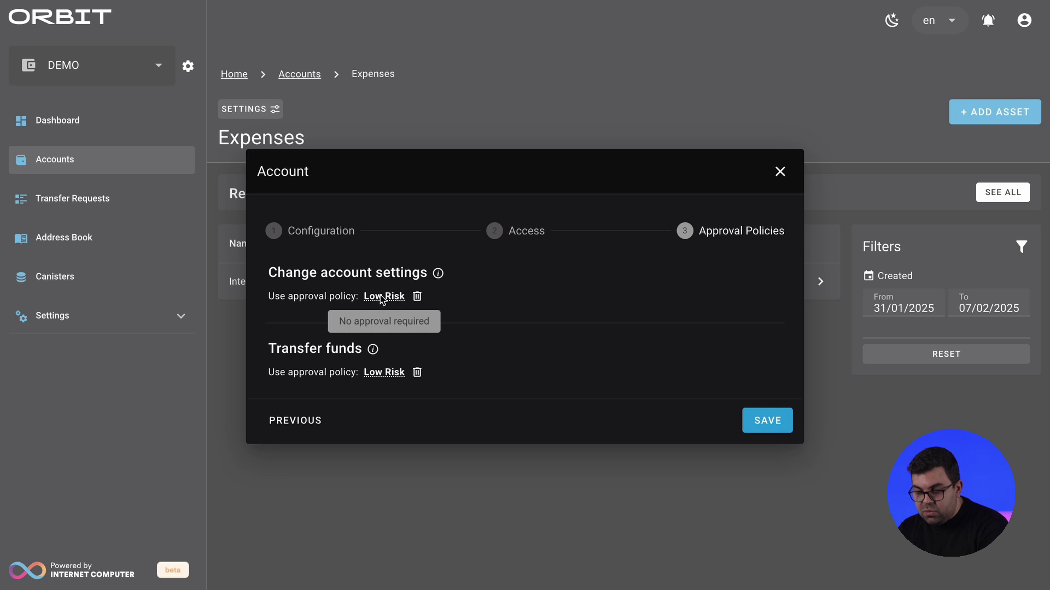
click(526, 238)
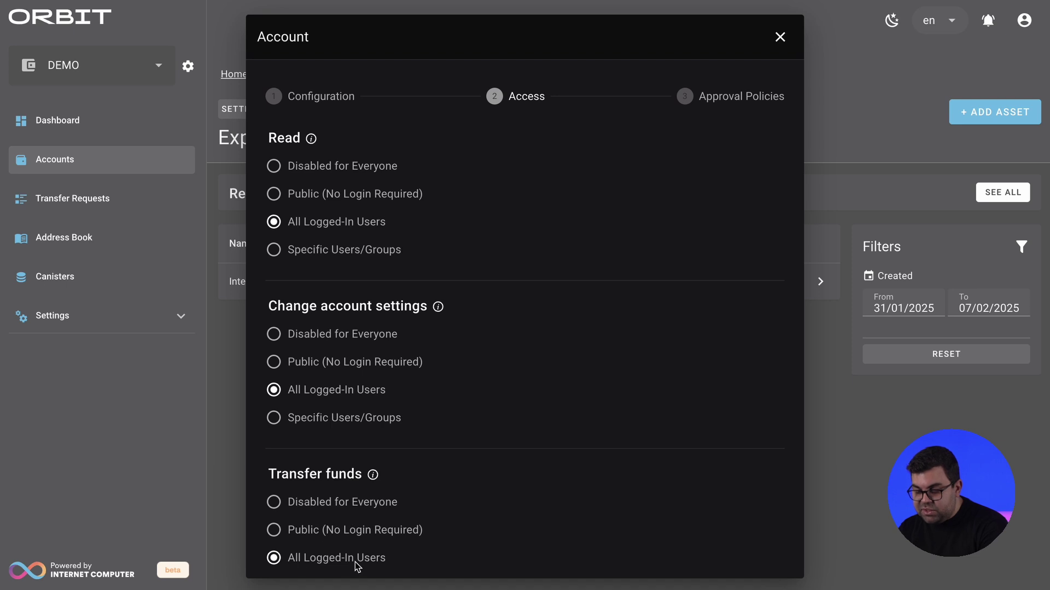
click(210, 396)
Step: Open the Add asset form for the Vault account
click(93, 169)
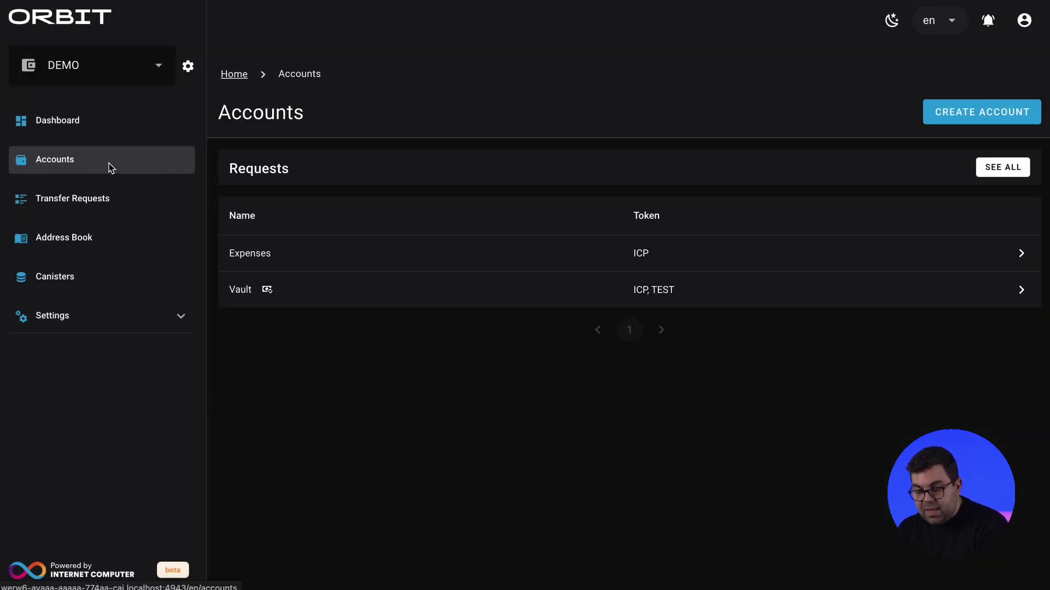
click(357, 294)
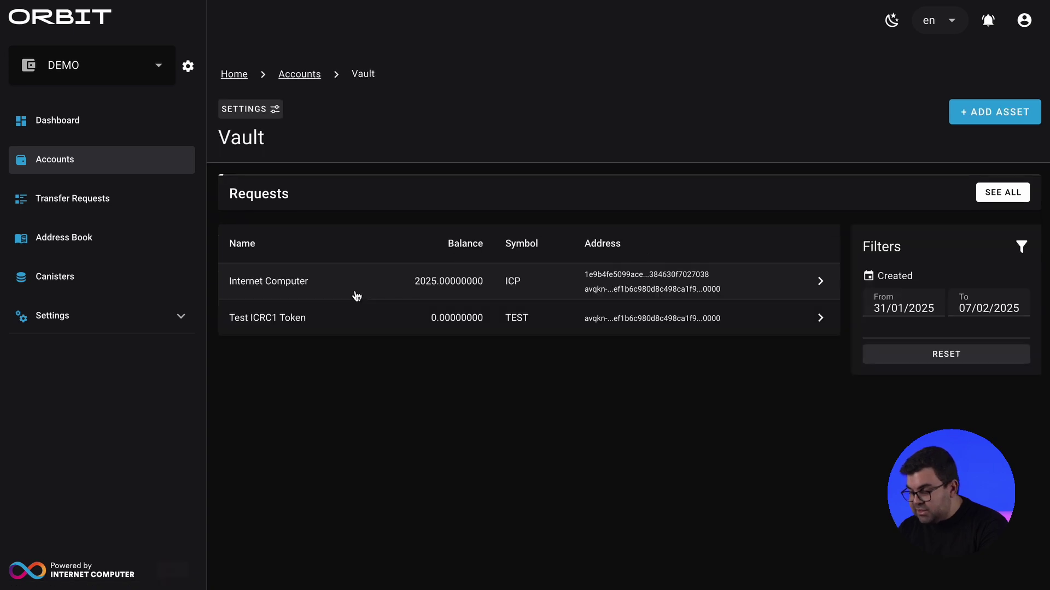
click(954, 112)
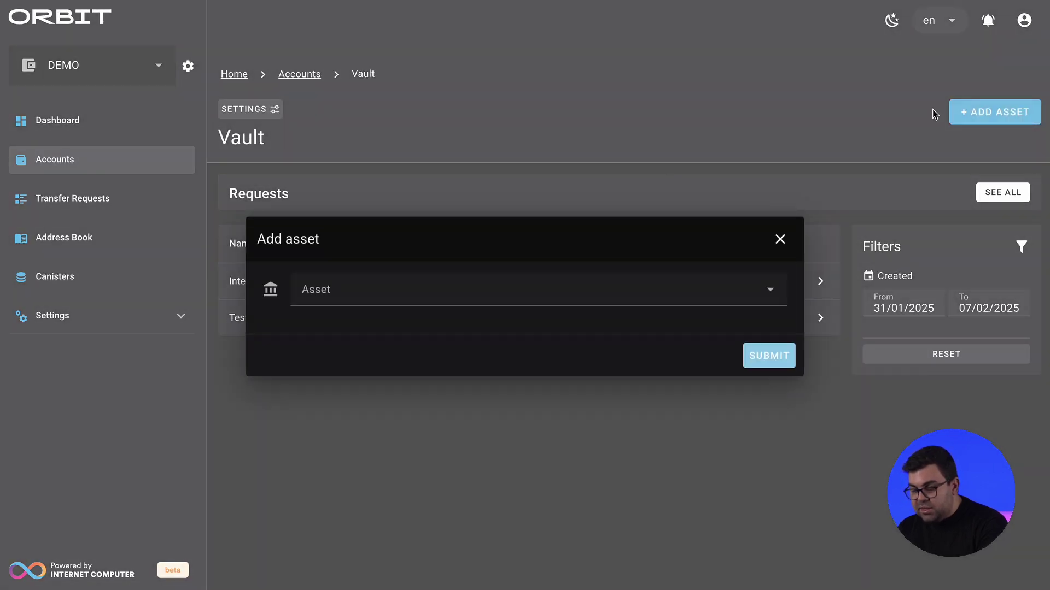
Step: Close the Vault's empty Add asset form and go to Settings > Assets
click(523, 296)
click(524, 127)
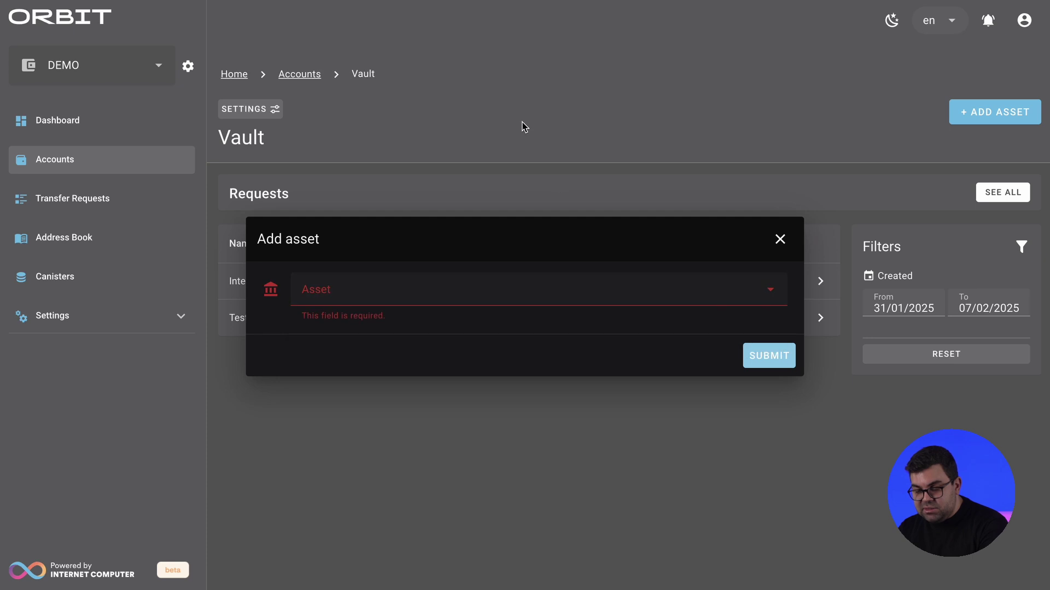
click(470, 136)
click(140, 314)
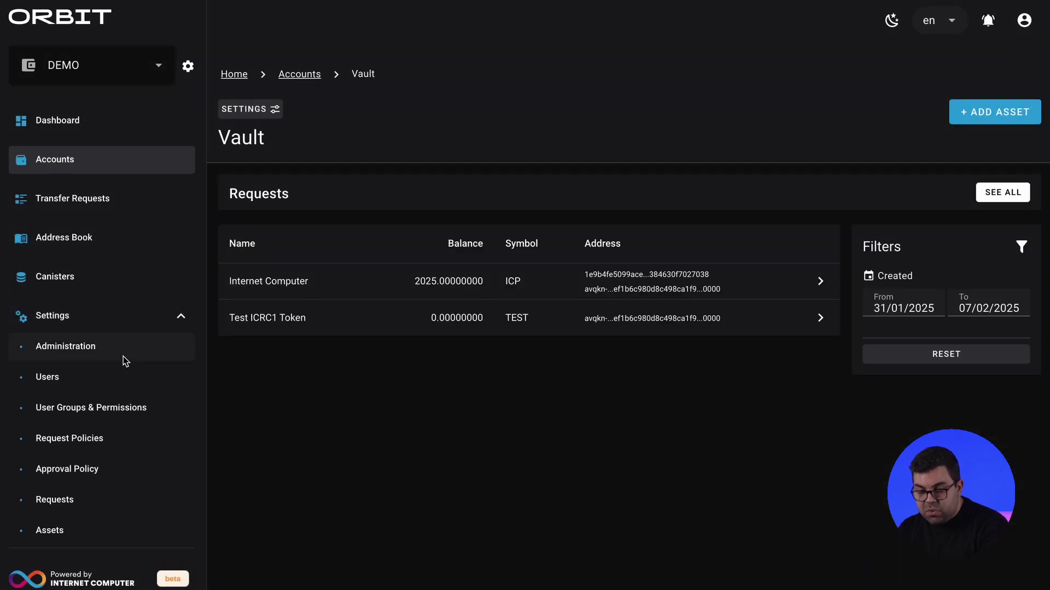
click(75, 530)
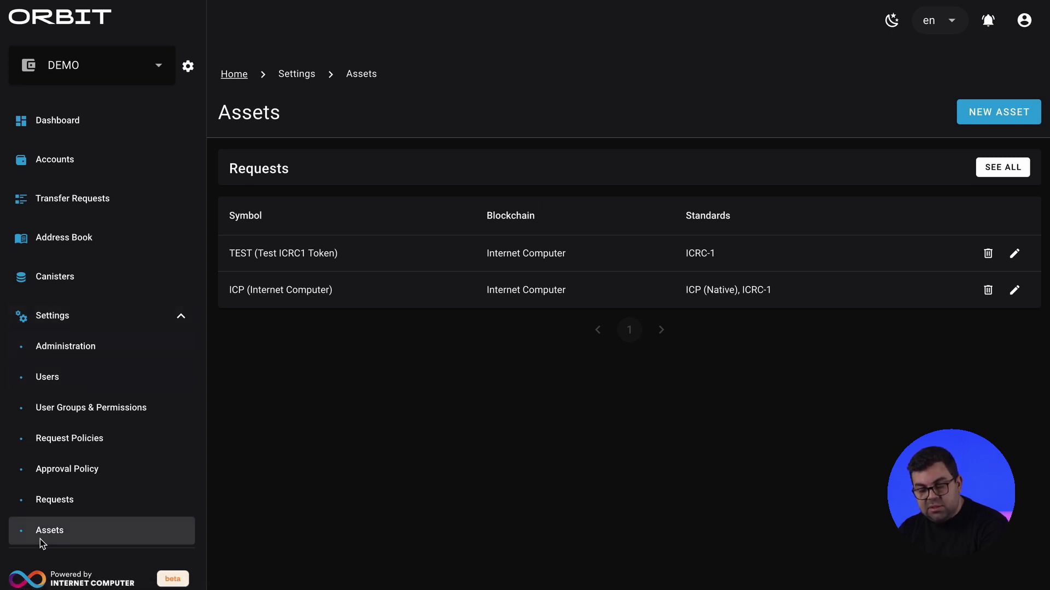
Step: Try the New Asset form's well-known tokens (ckETH, ckBTC) and custom option, then cancel
click(994, 117)
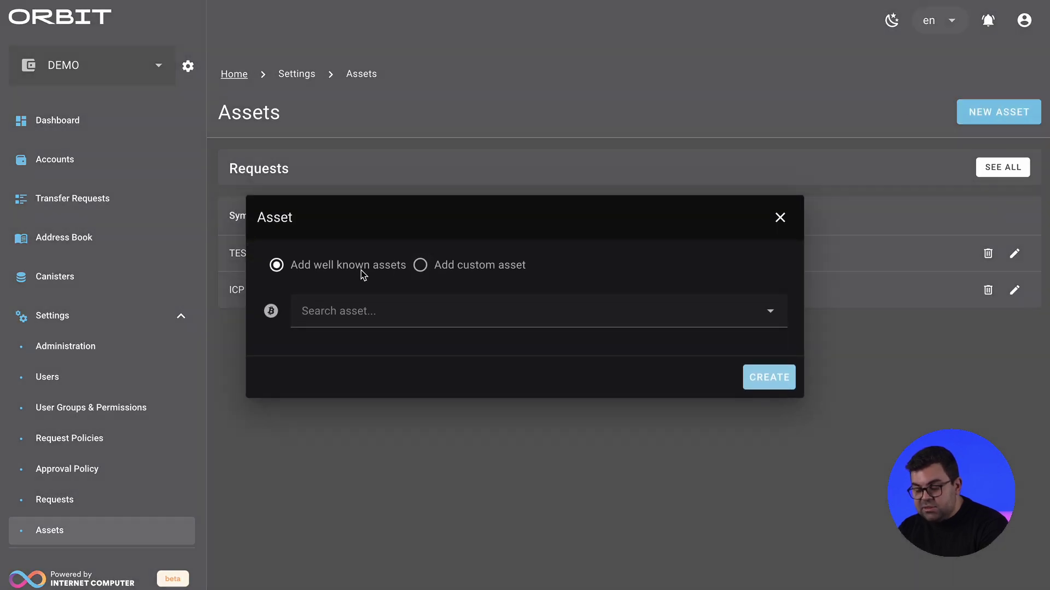
click(346, 313)
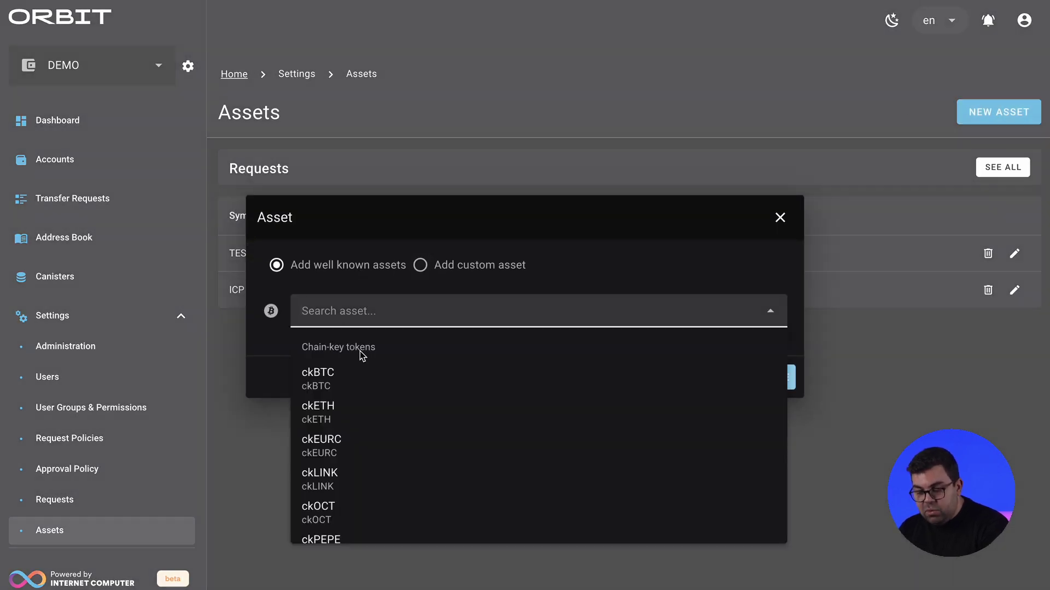
click(348, 411)
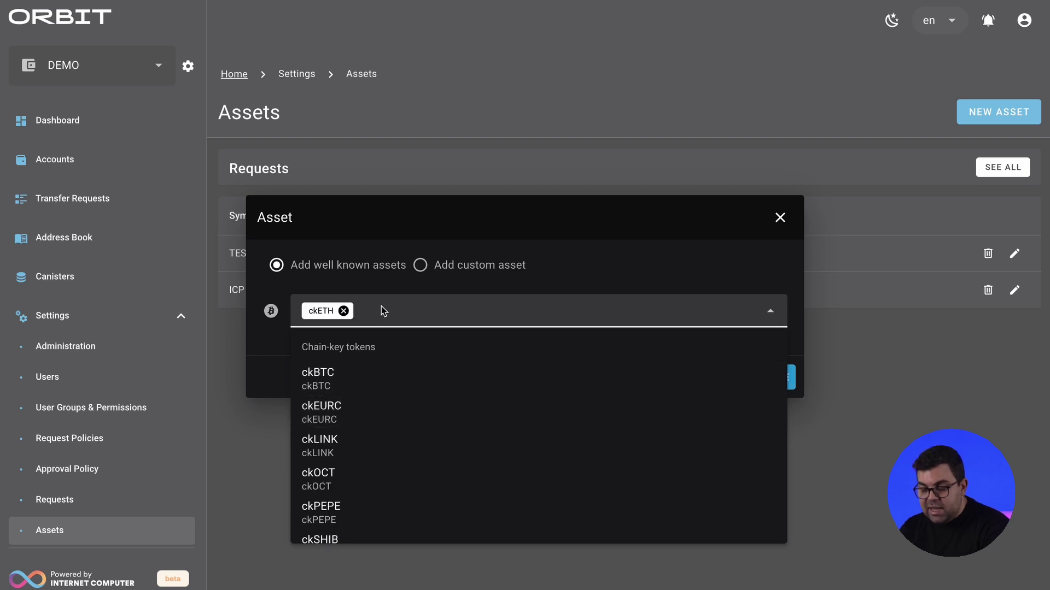
click(327, 389)
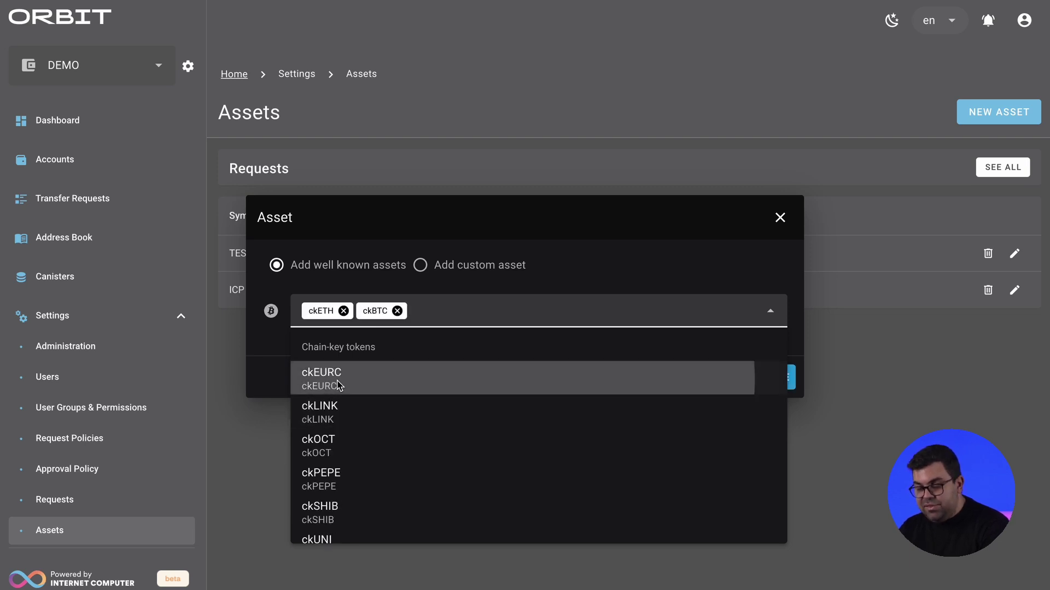
click(478, 290)
click(464, 272)
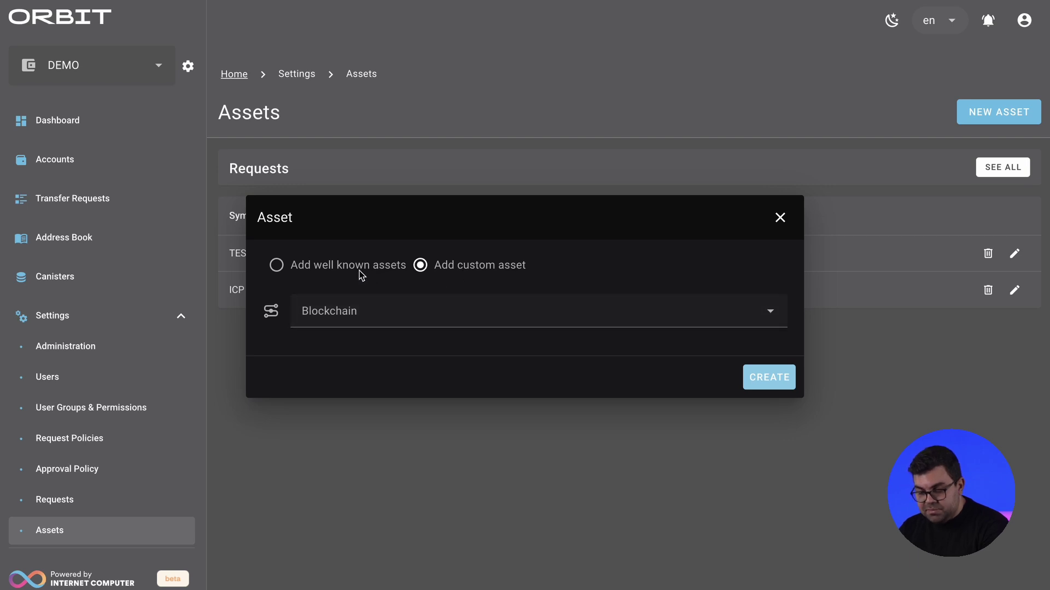
key(Escape)
Step: Create ckETH as a new asset from the well-known tokens list
click(999, 112)
click(367, 323)
click(335, 407)
click(580, 273)
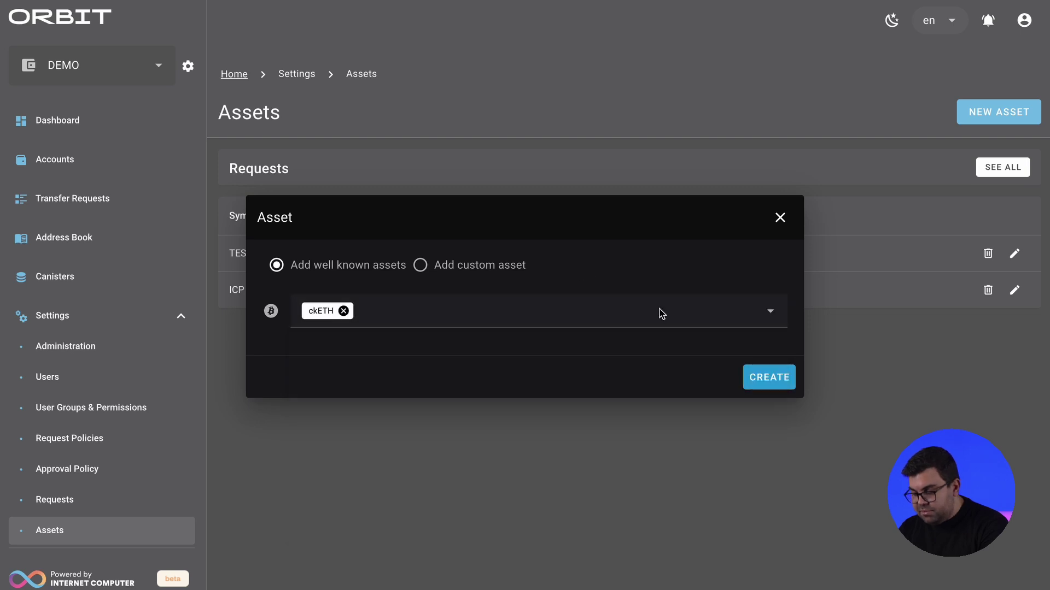
click(760, 370)
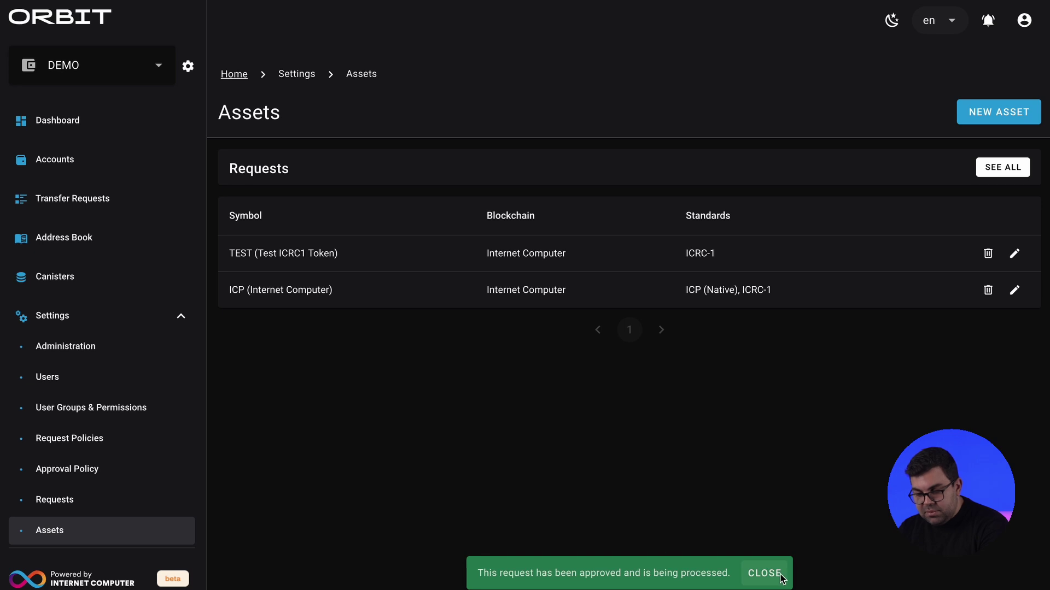
Step: Submit a request adding ckETH as an asset on the Vault account
click(779, 578)
click(103, 169)
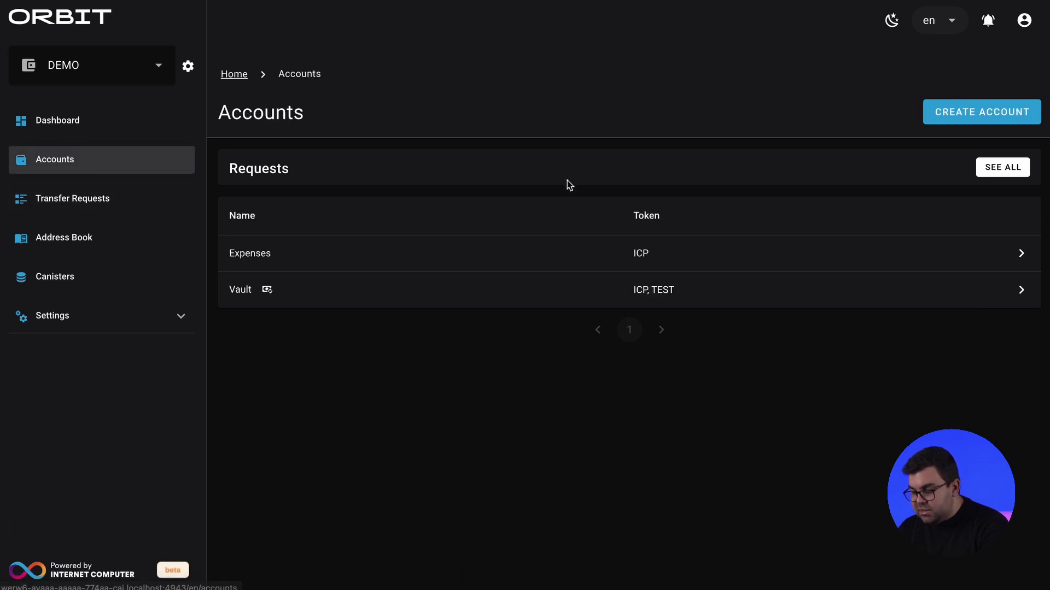
click(726, 293)
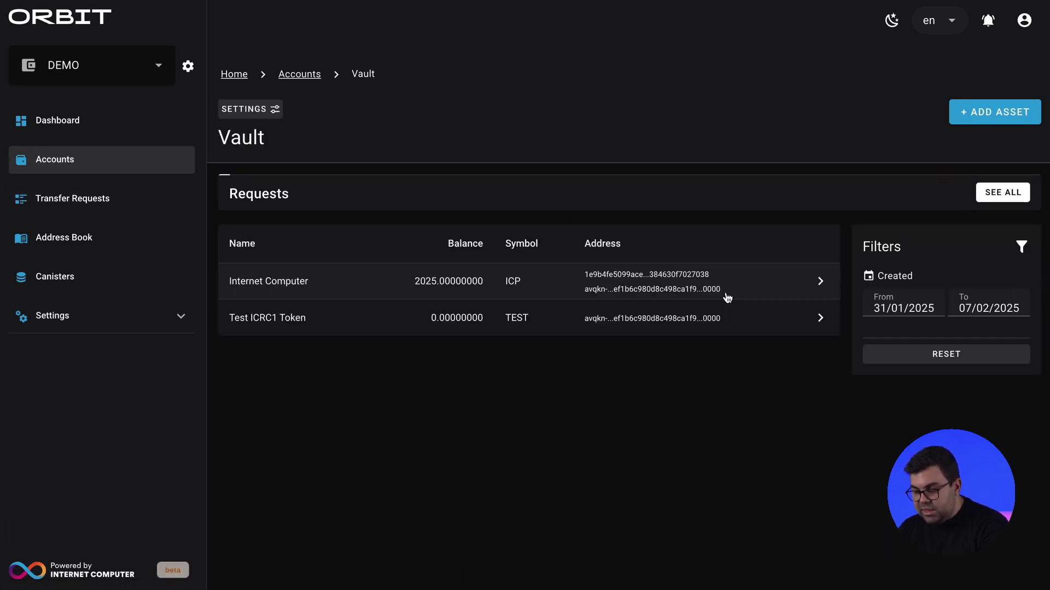
click(1001, 111)
click(421, 288)
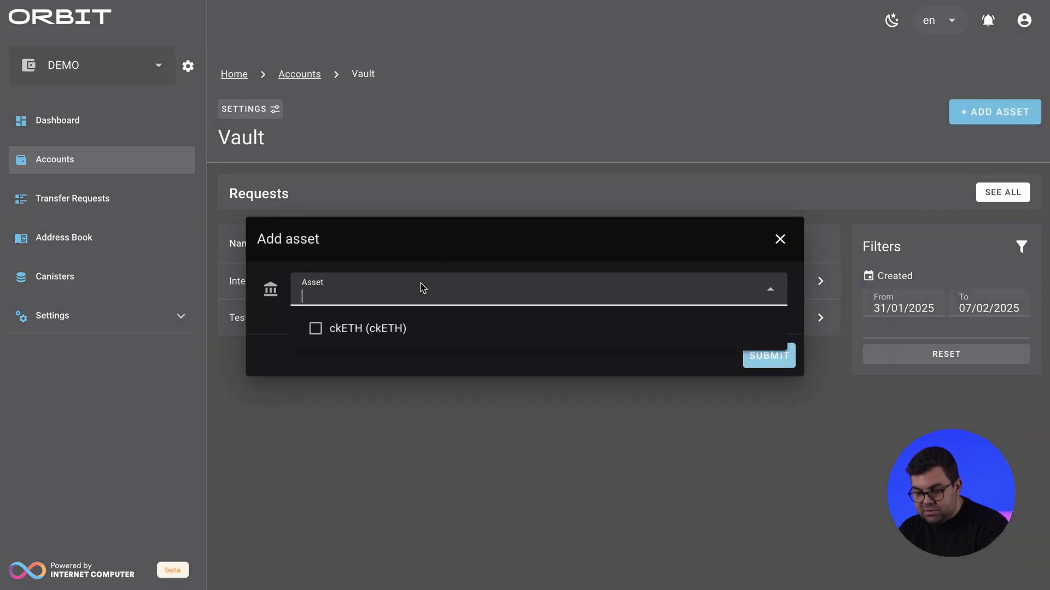
click(379, 330)
click(477, 270)
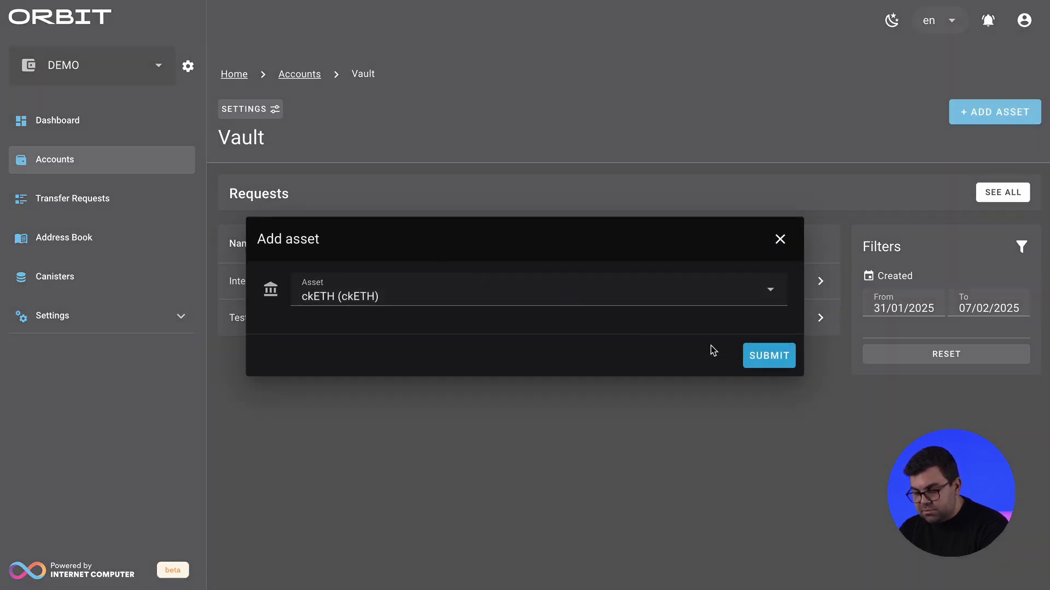
click(755, 358)
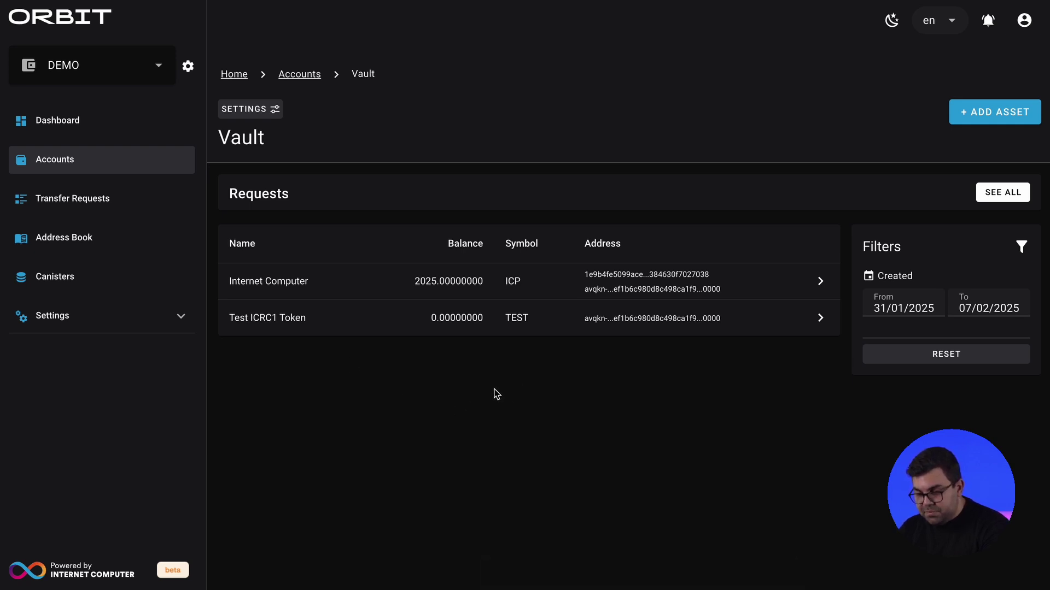
Step: Reject the Vault's pending Edit account request from the notifications panel
click(1029, 21)
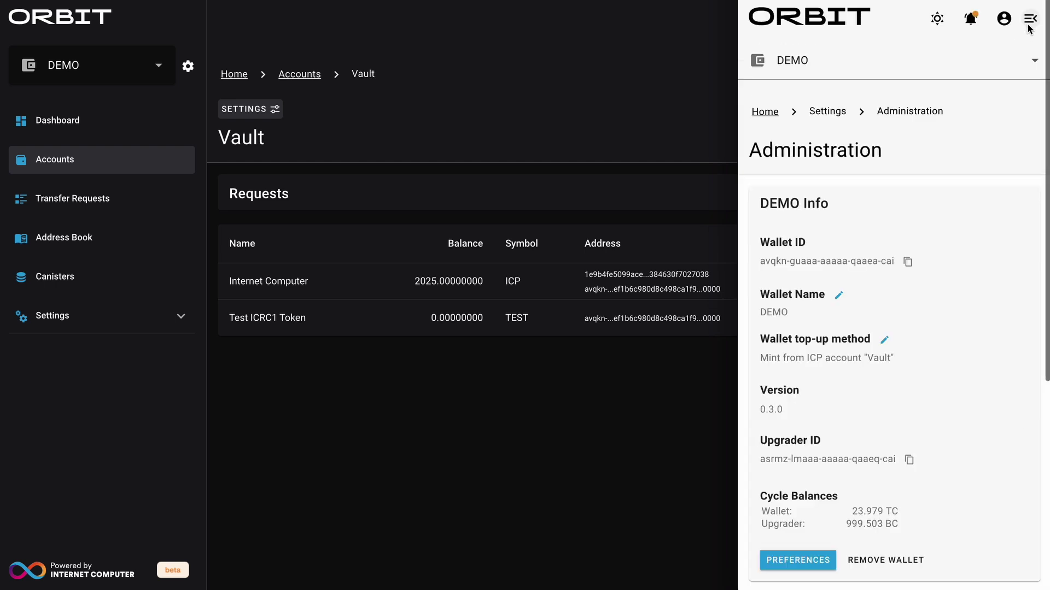
click(977, 25)
click(857, 61)
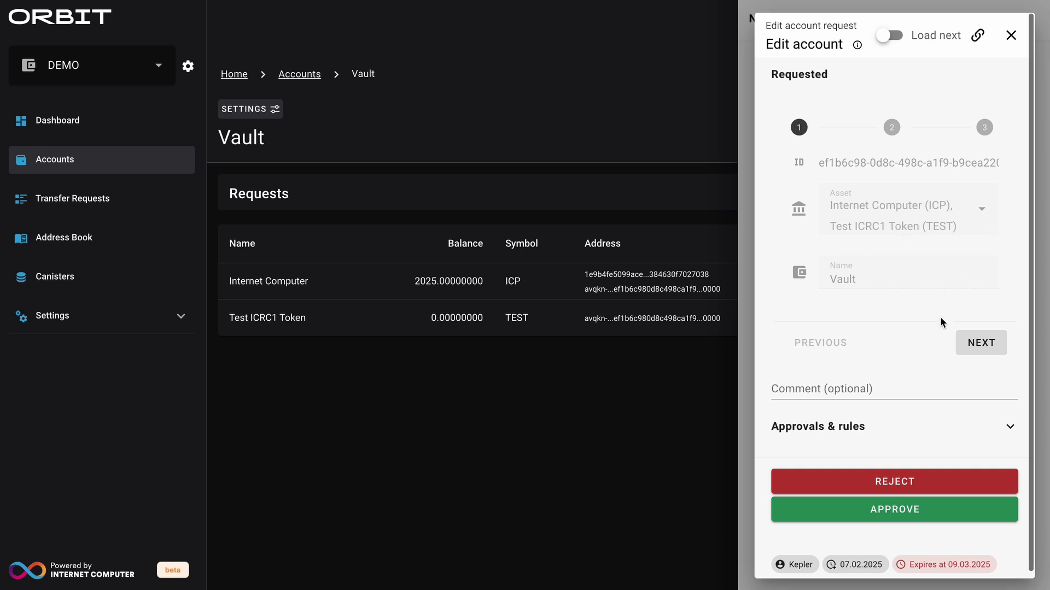
scroll(940, 316, down, 1)
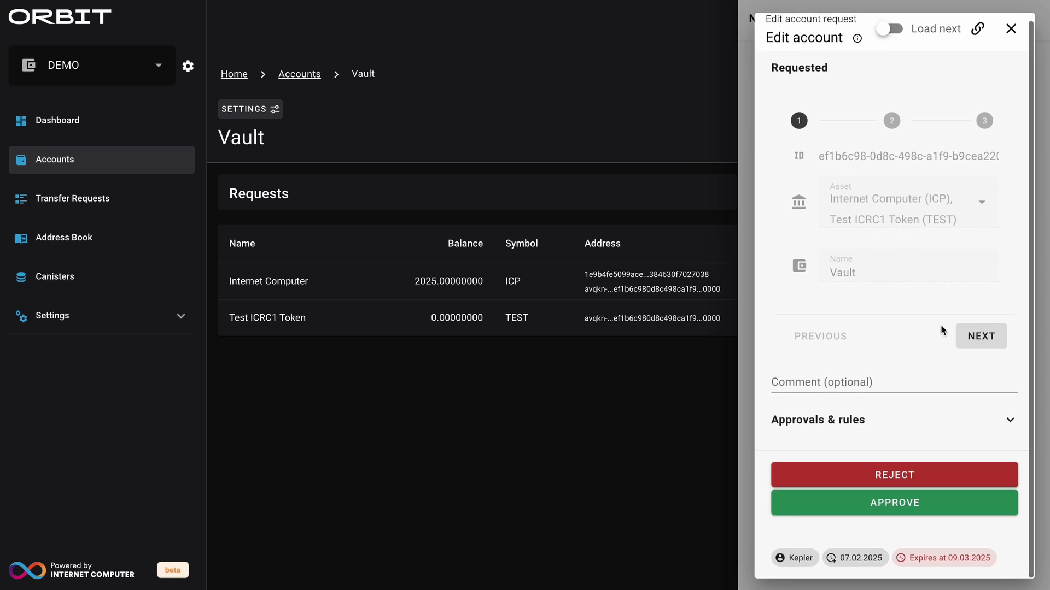
click(893, 476)
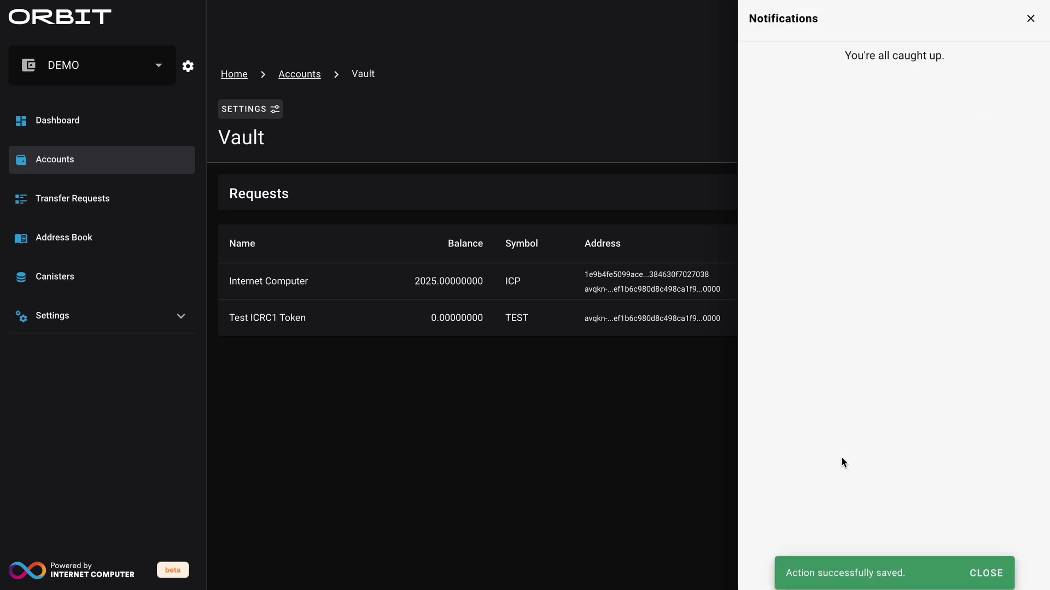
click(711, 445)
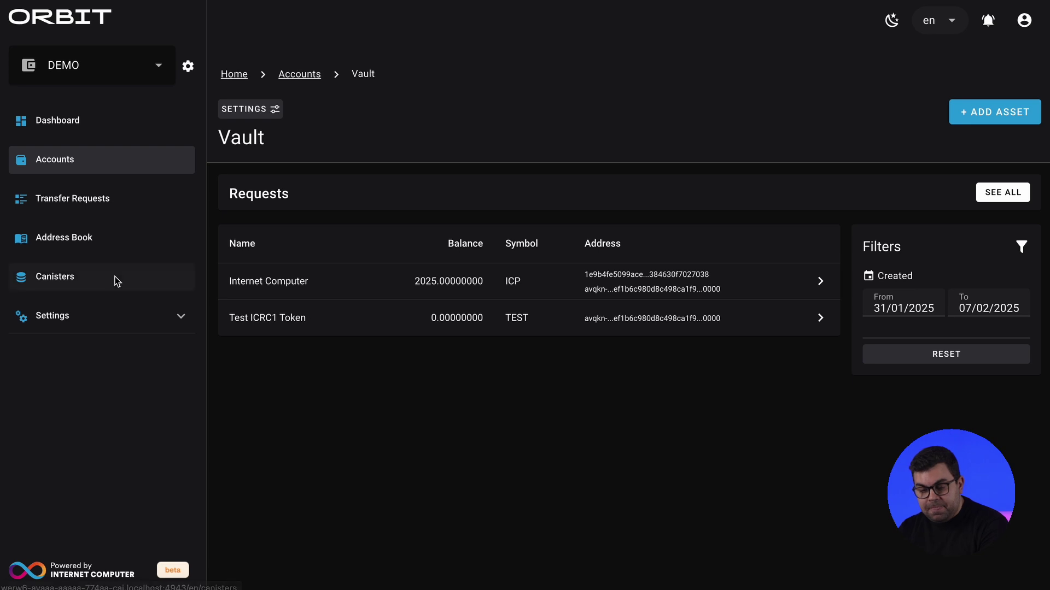
Step: Show all requests, including rejected ones but not completed ones
click(108, 323)
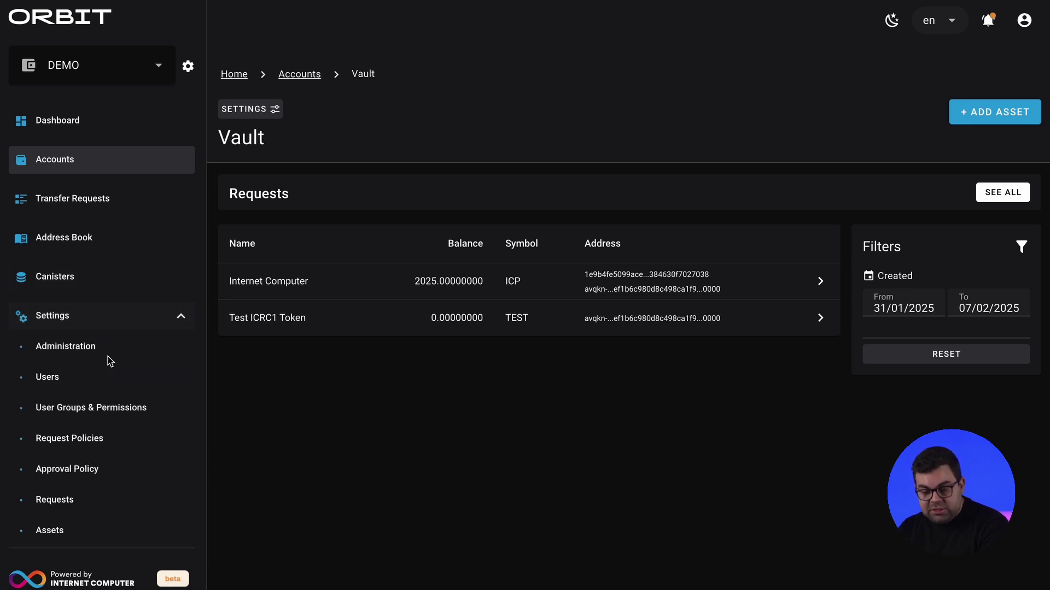
click(112, 500)
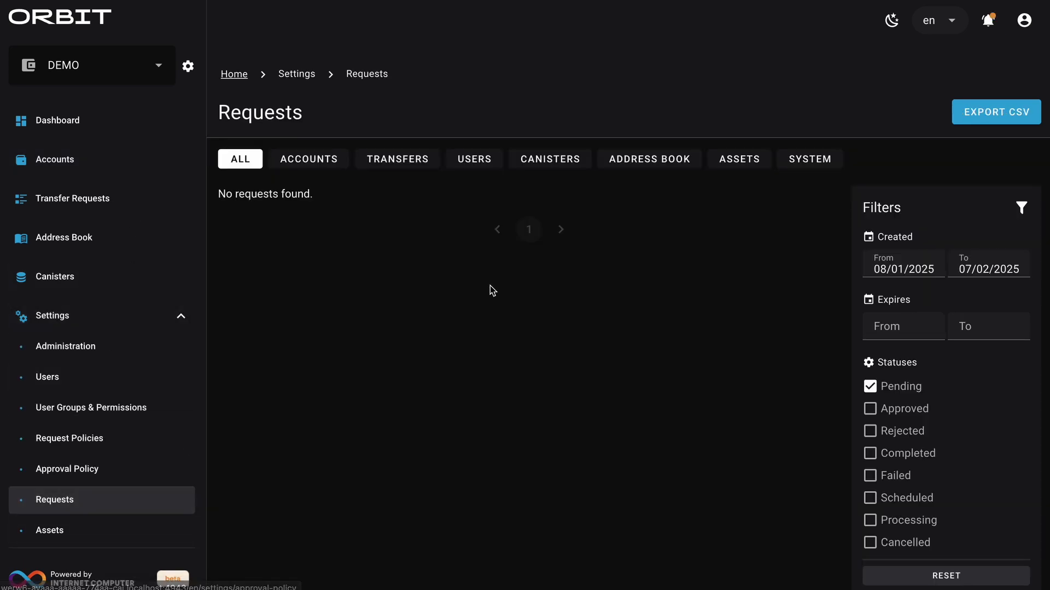
click(919, 432)
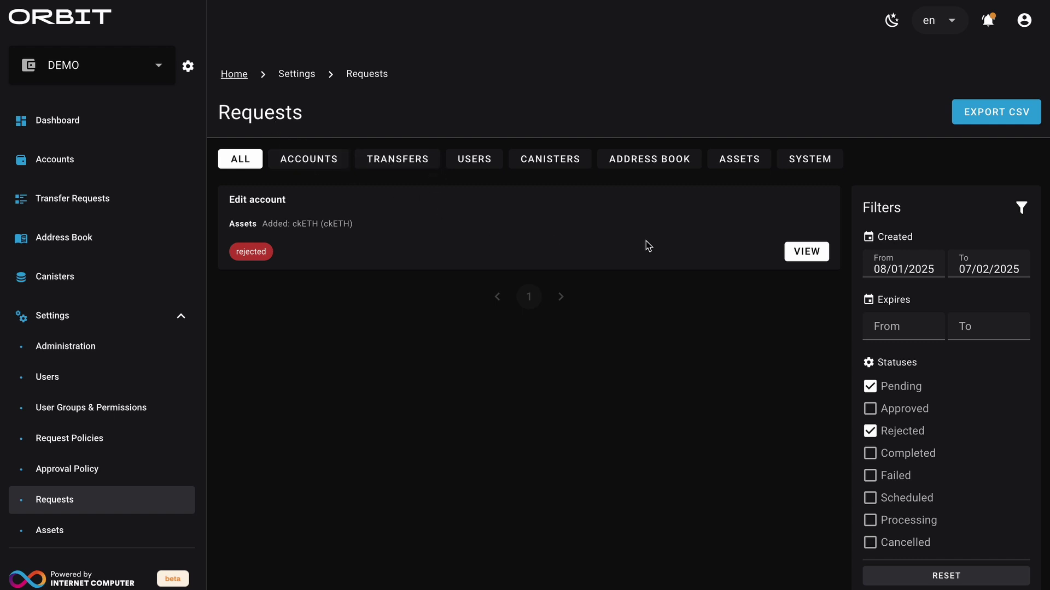
click(910, 453)
click(906, 454)
Step: Review the rejected Edit account request's approvals to confirm the threshold wasn't met
click(805, 251)
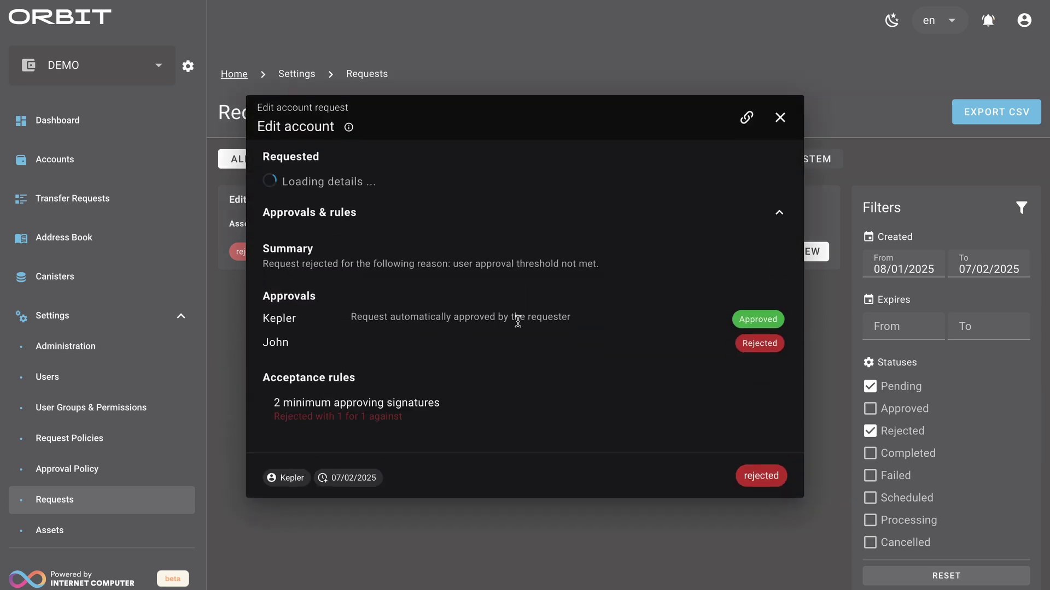
scroll(457, 429, down, 2)
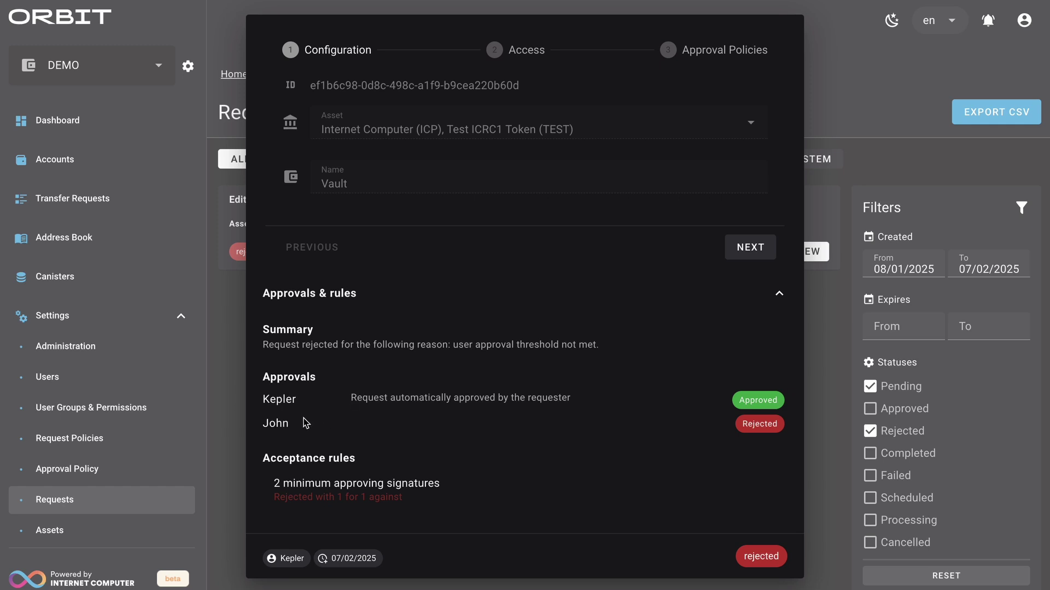
click(223, 403)
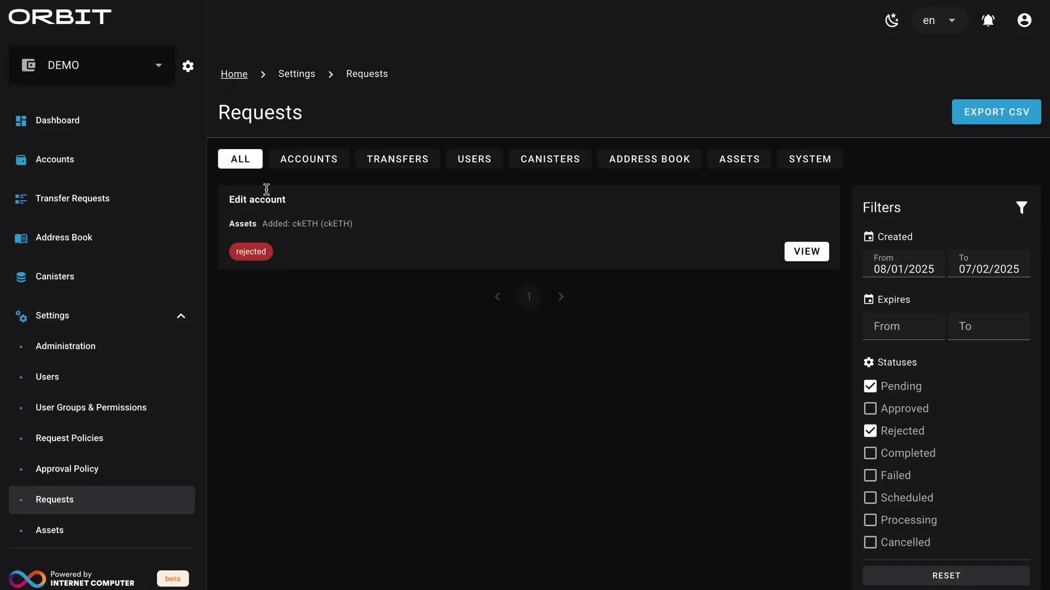
Step: Start a new transfer from the Vault's Internet Computer asset, then abandon the destination list
click(108, 163)
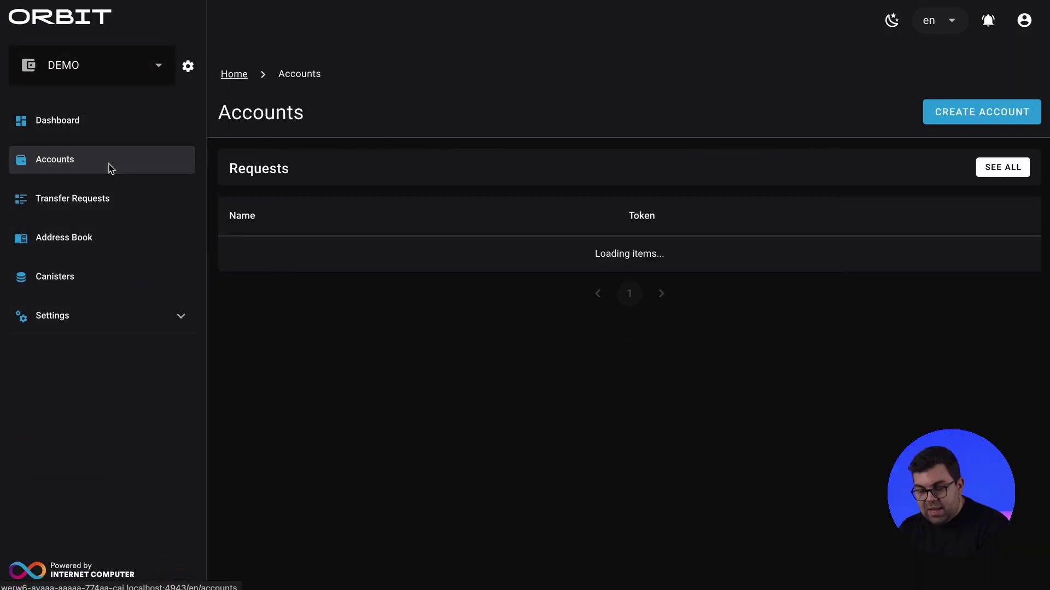
click(320, 293)
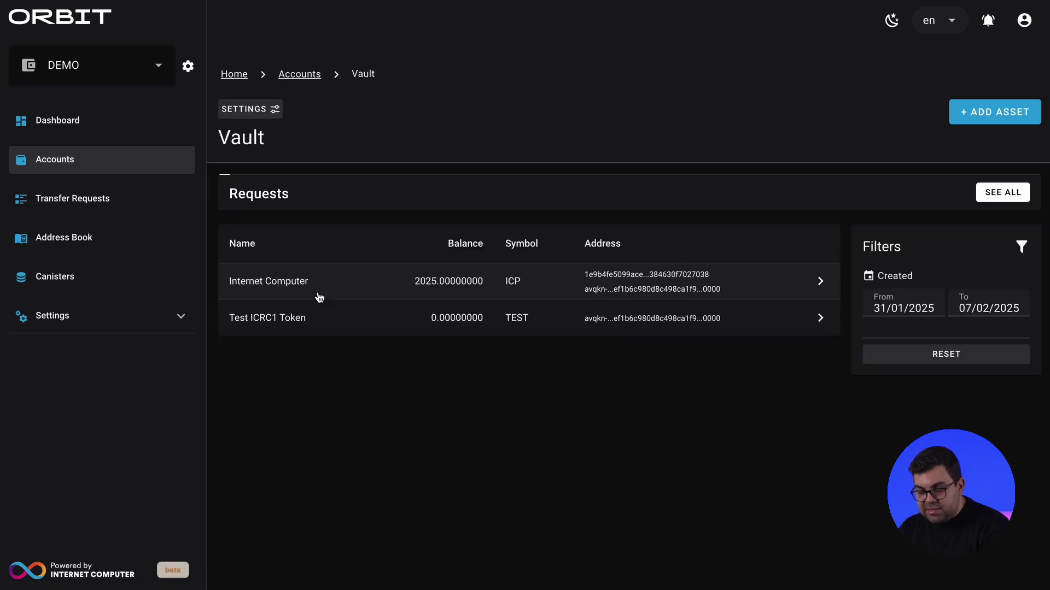
click(526, 294)
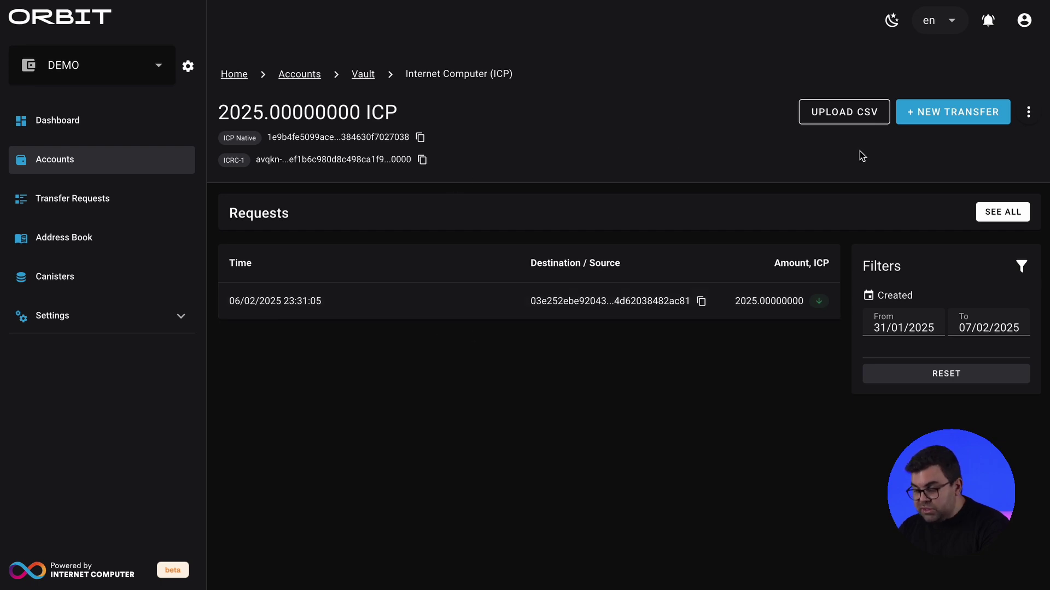
click(934, 110)
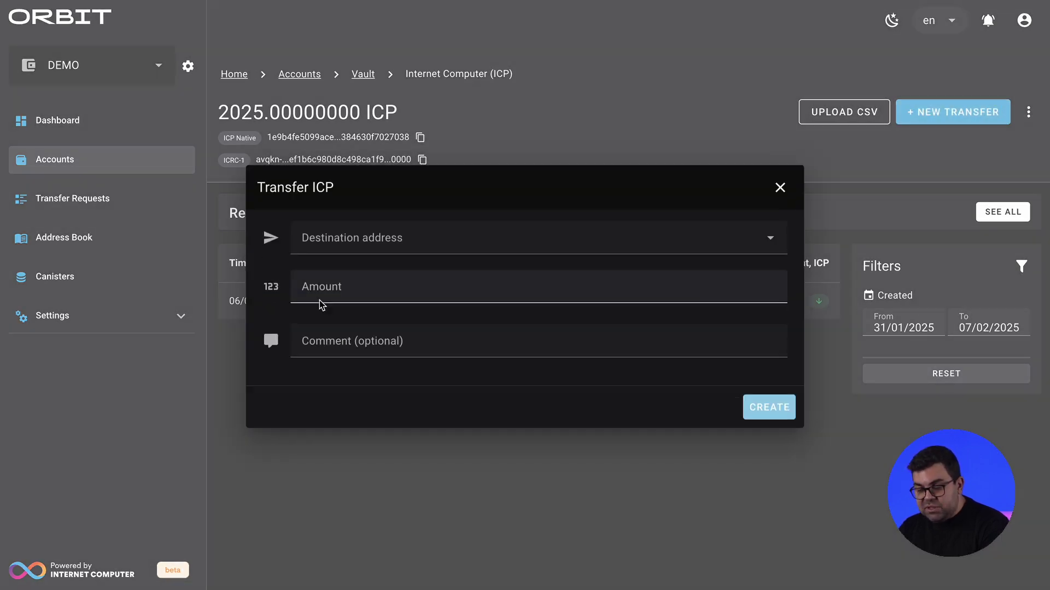
click(399, 235)
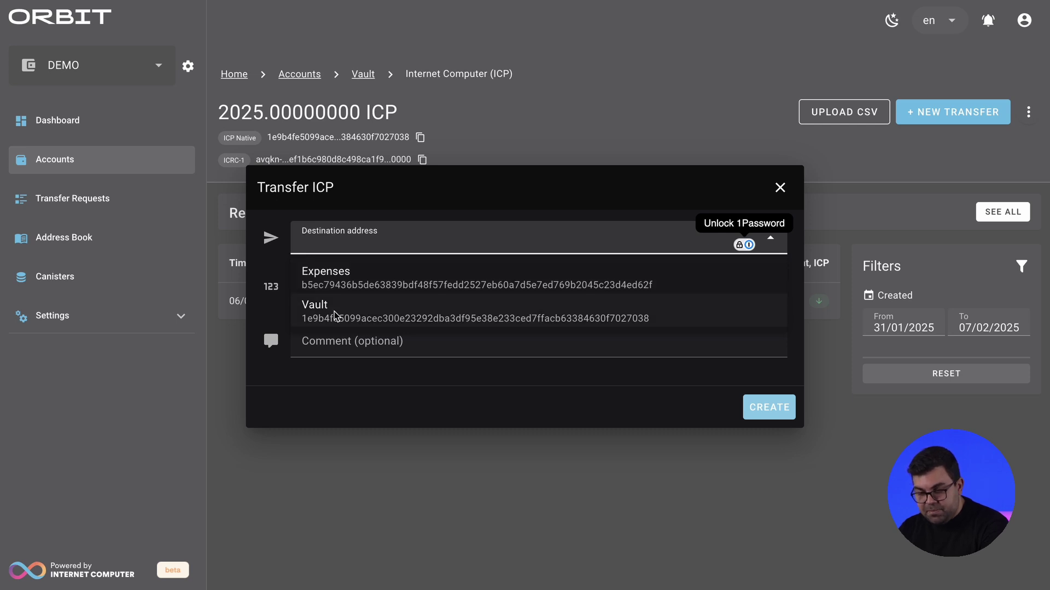
key(Escape)
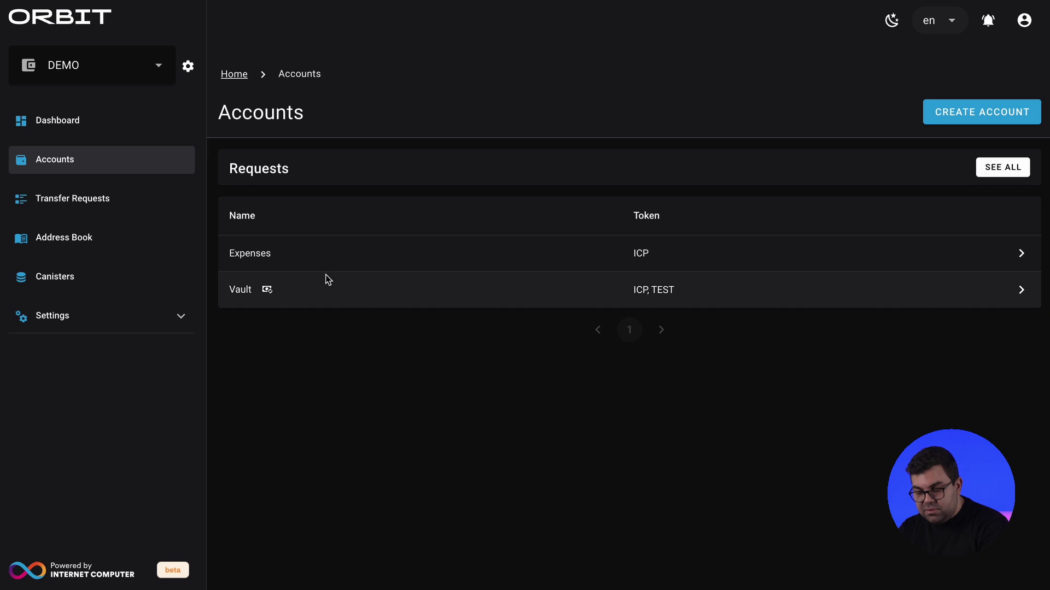
Step: Create a 10 ICP transfer request from the Vault to the Expenses account
click(328, 280)
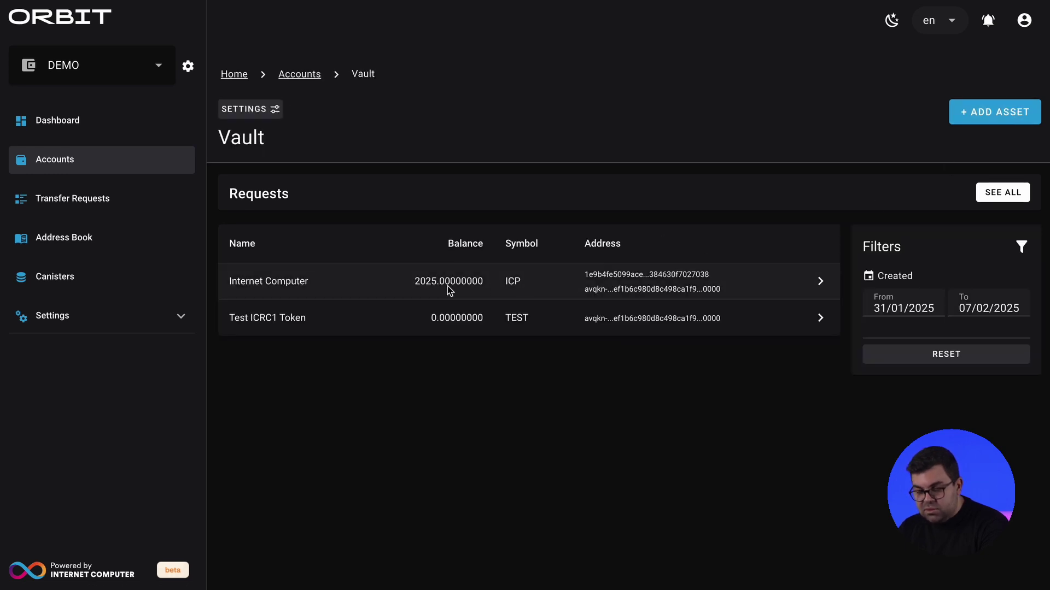
click(419, 288)
click(952, 112)
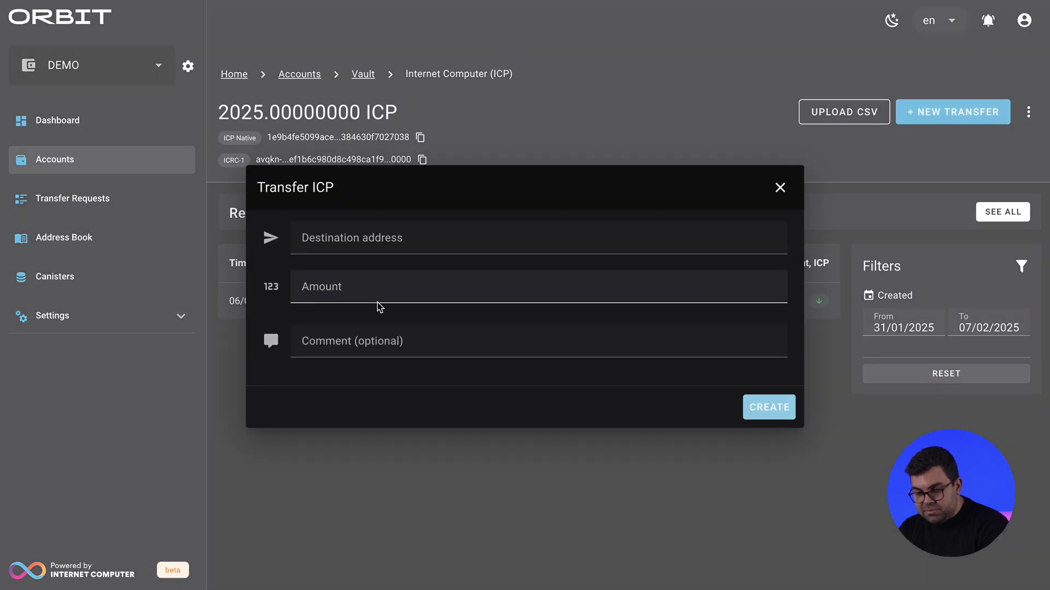
click(398, 236)
click(371, 288)
click(363, 299)
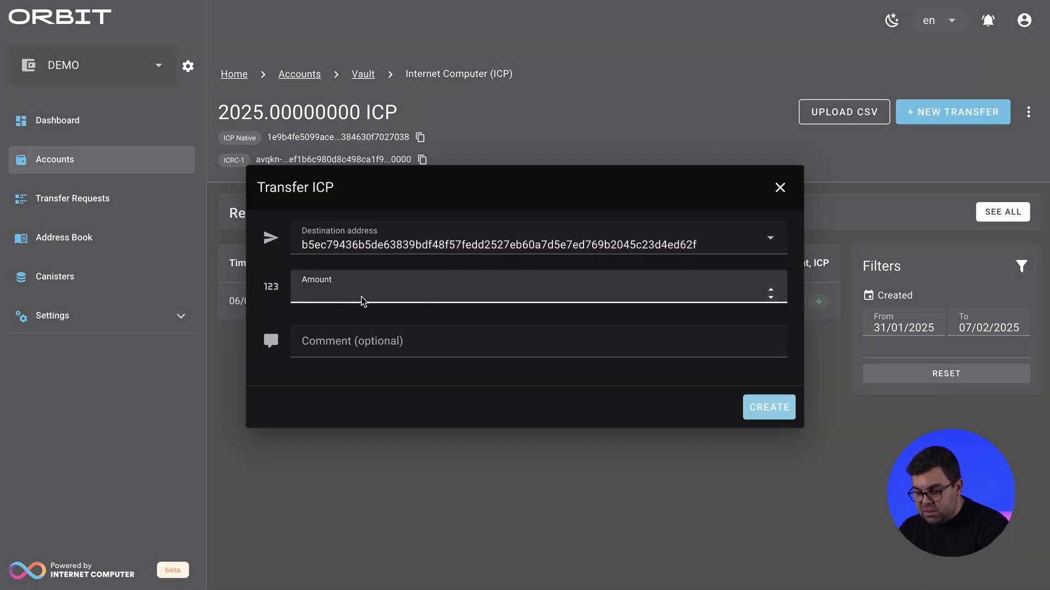
text(10)
click(792, 416)
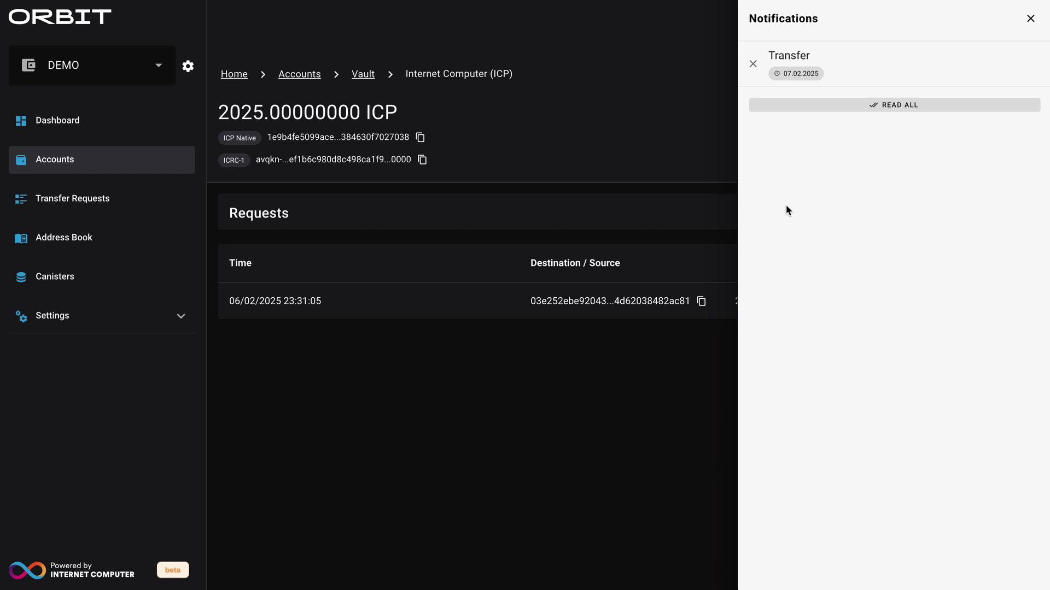
Step: Approve the 10 ICP Transfer request from its notification, then close the notification and administration panels
click(1031, 18)
click(978, 21)
click(811, 55)
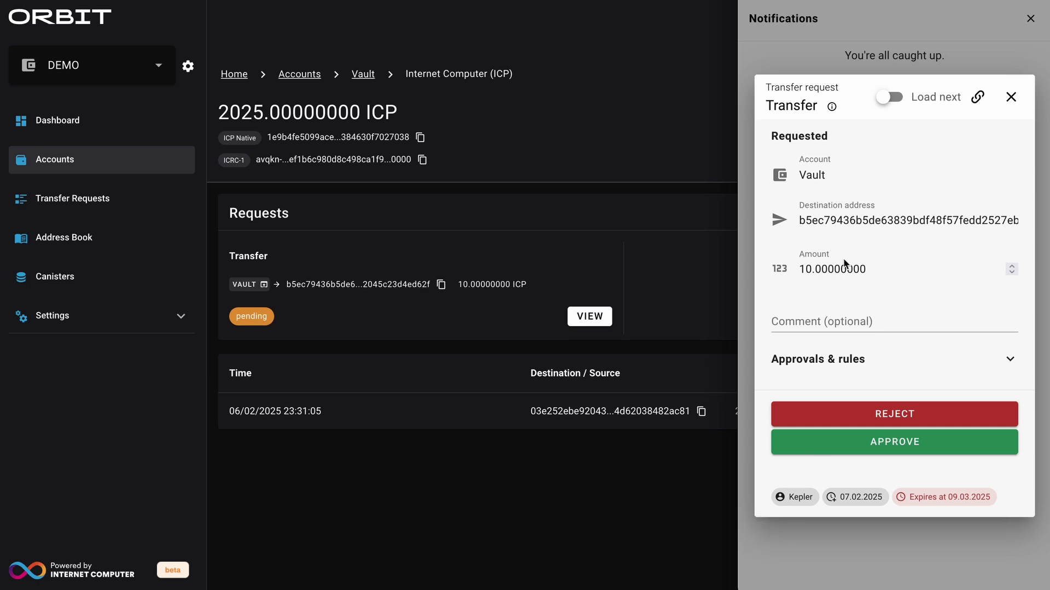
click(892, 446)
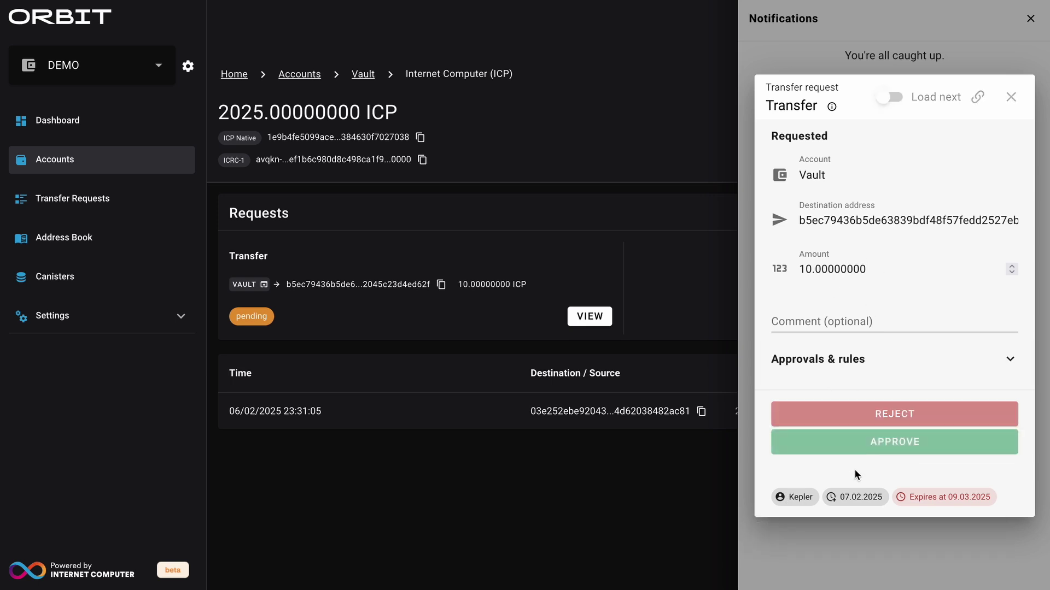
click(986, 574)
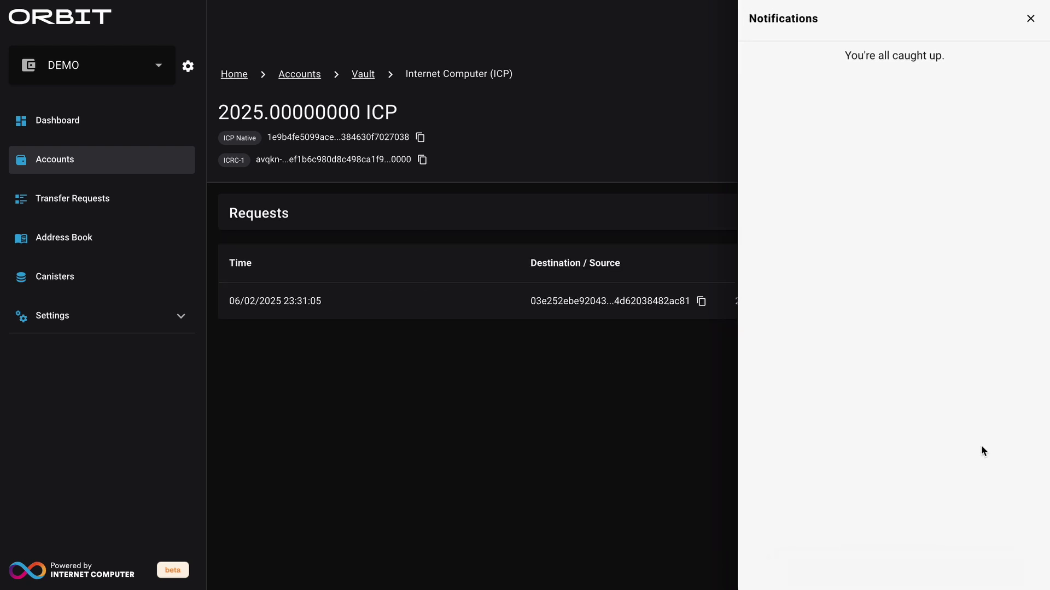
click(1030, 18)
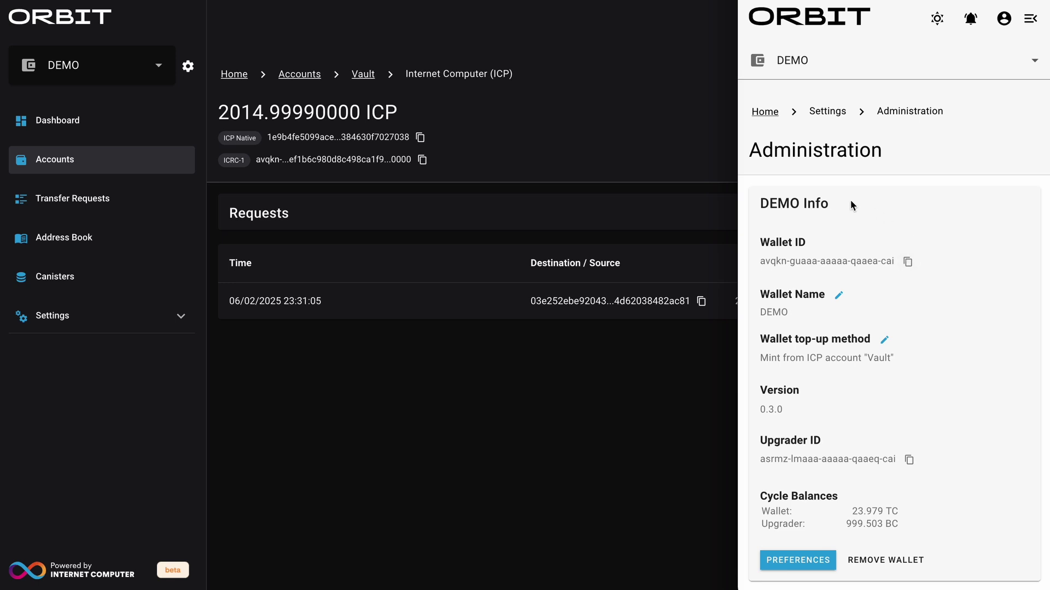
click(443, 396)
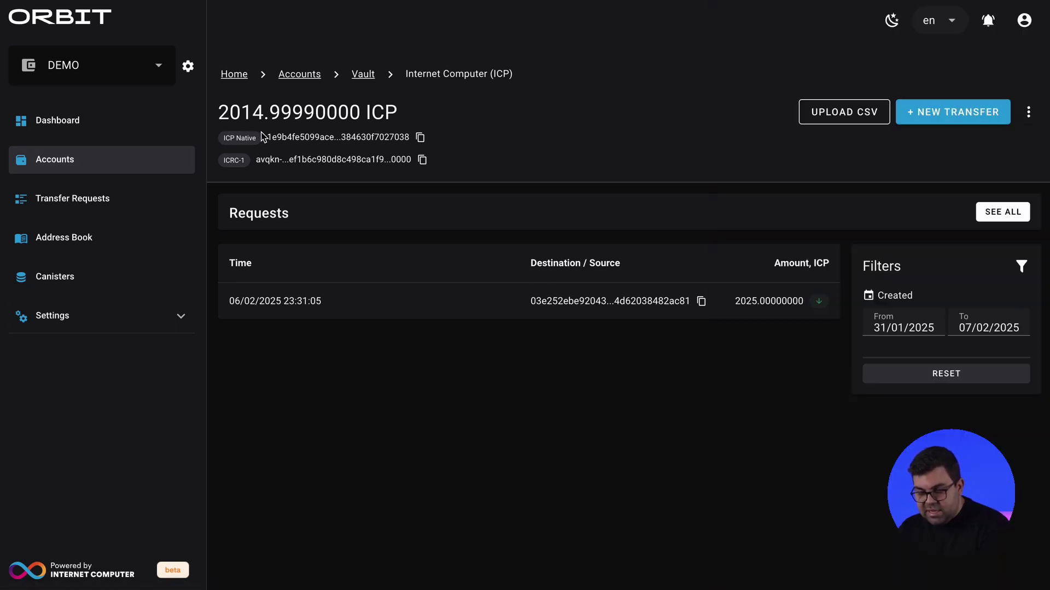
Step: Go through the Address Book to the Canisters page listing Counter and Website
click(76, 240)
click(66, 282)
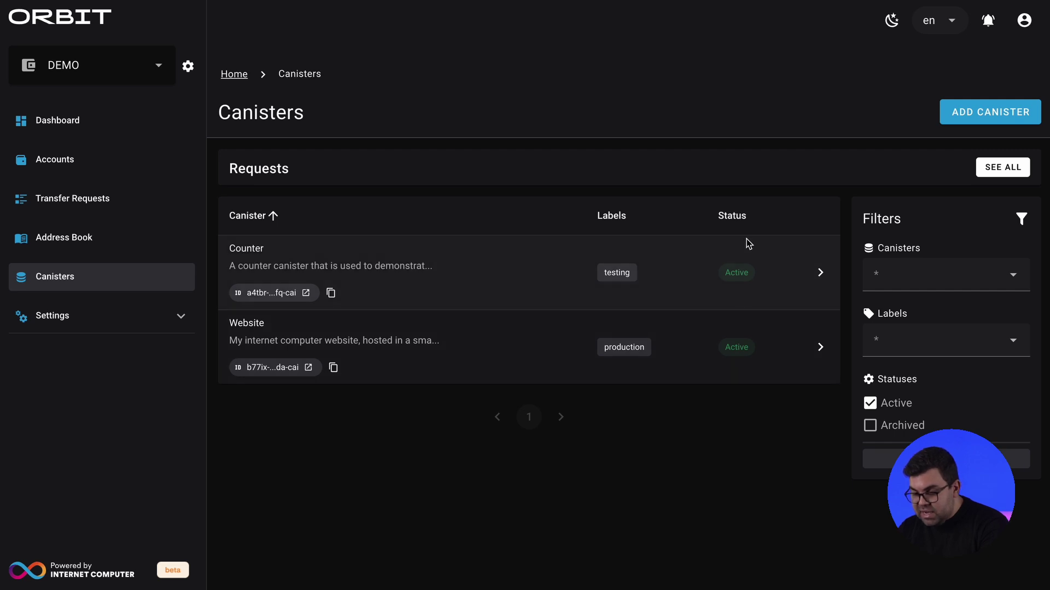
Step: Start a new canister named 'Test Counter' with the testing label and 2 initial cycles
click(952, 112)
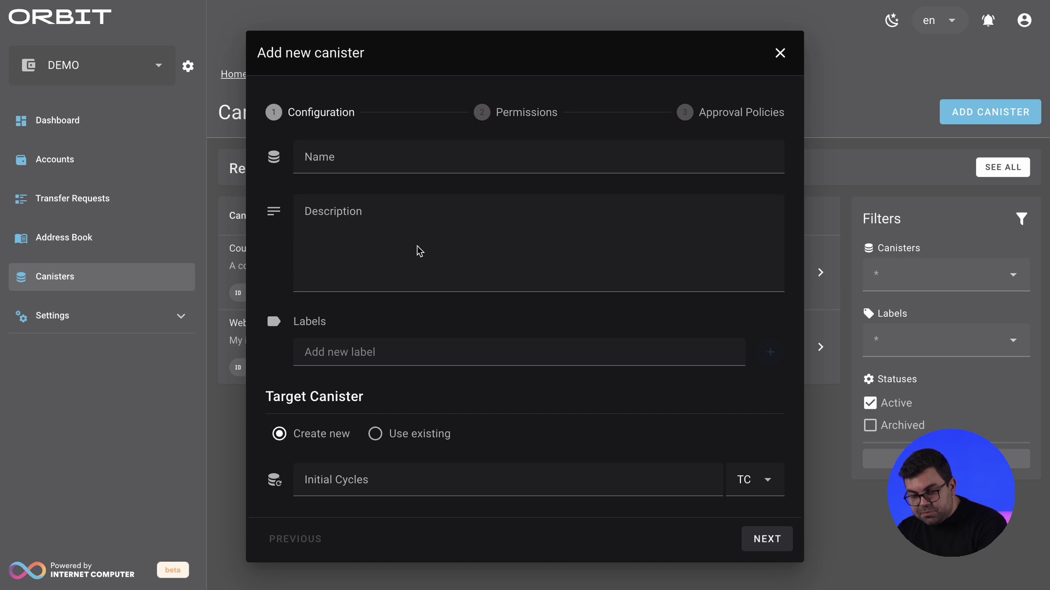
click(330, 158)
text(Test)
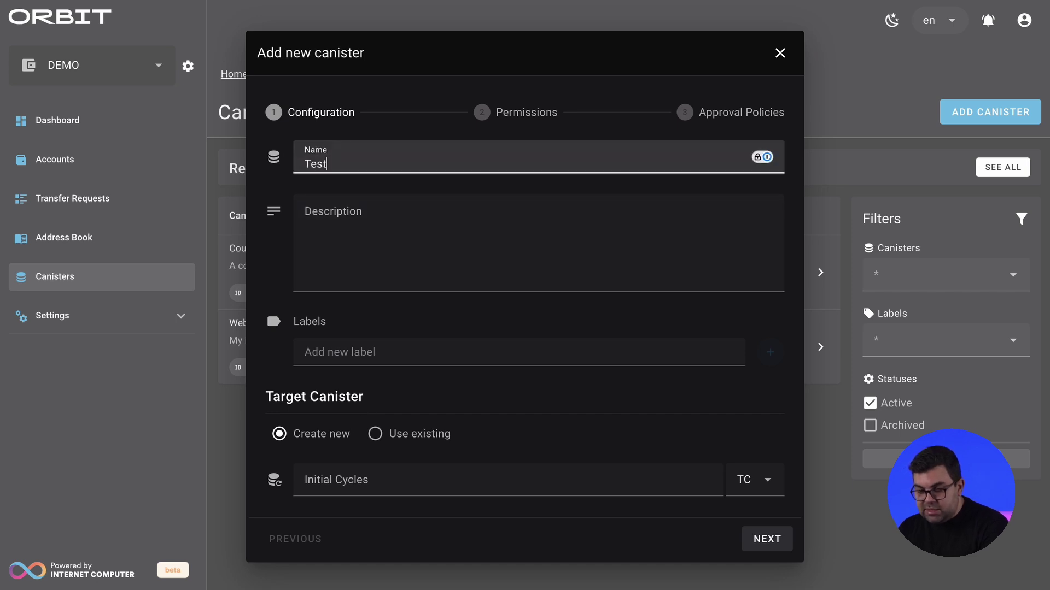
key(ctrl+a)
text(Testi)
key(ctrl+a)
text(Test Counter)
click(407, 362)
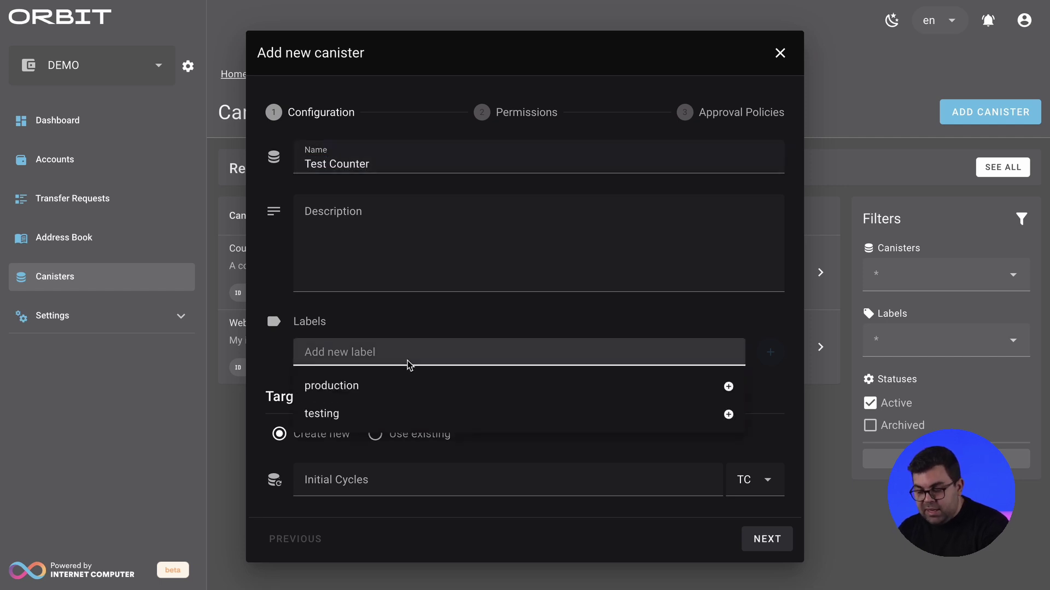
text(test)
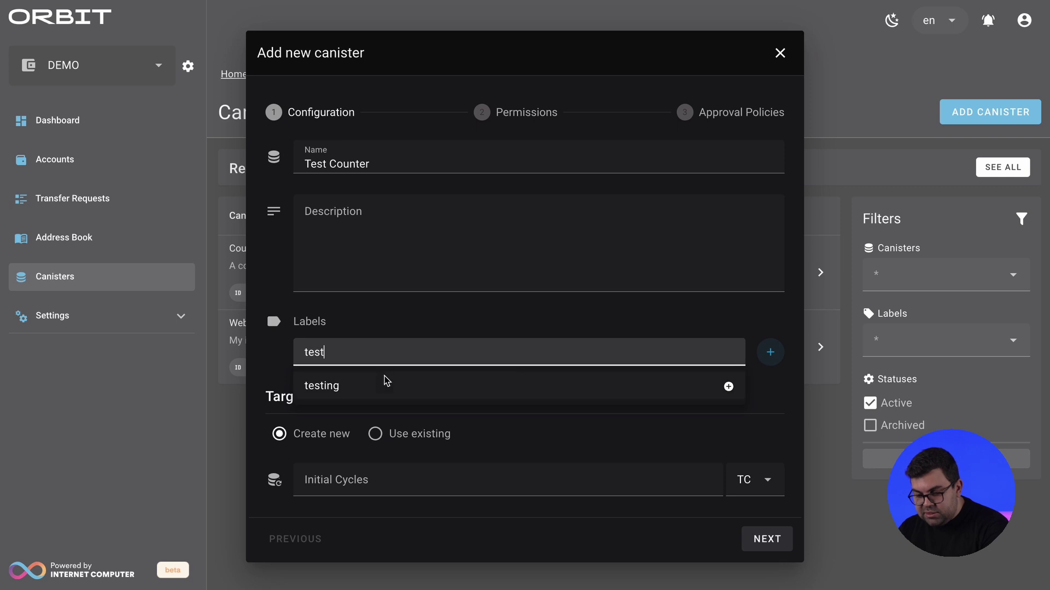
click(386, 384)
click(362, 486)
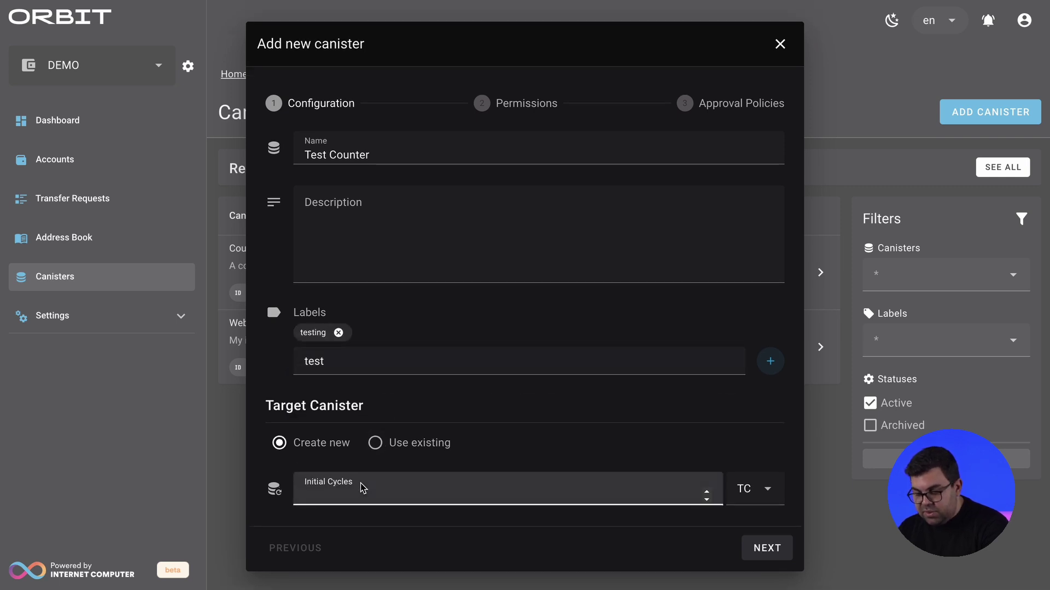
text(2)
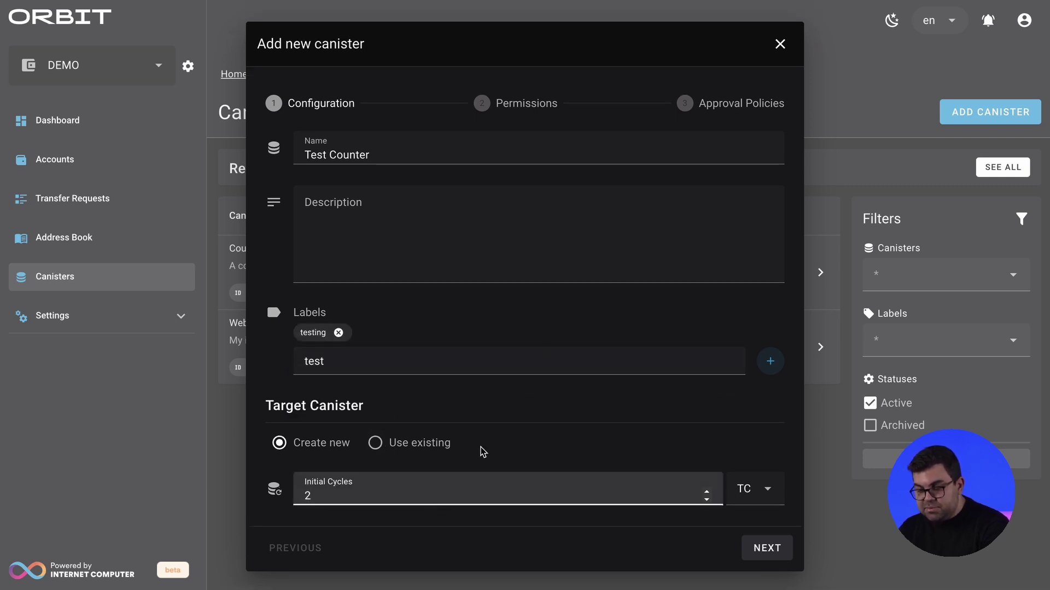
Step: Let all logged-in users view and change it, apply the Low Risk policy, and create it
click(492, 109)
click(343, 237)
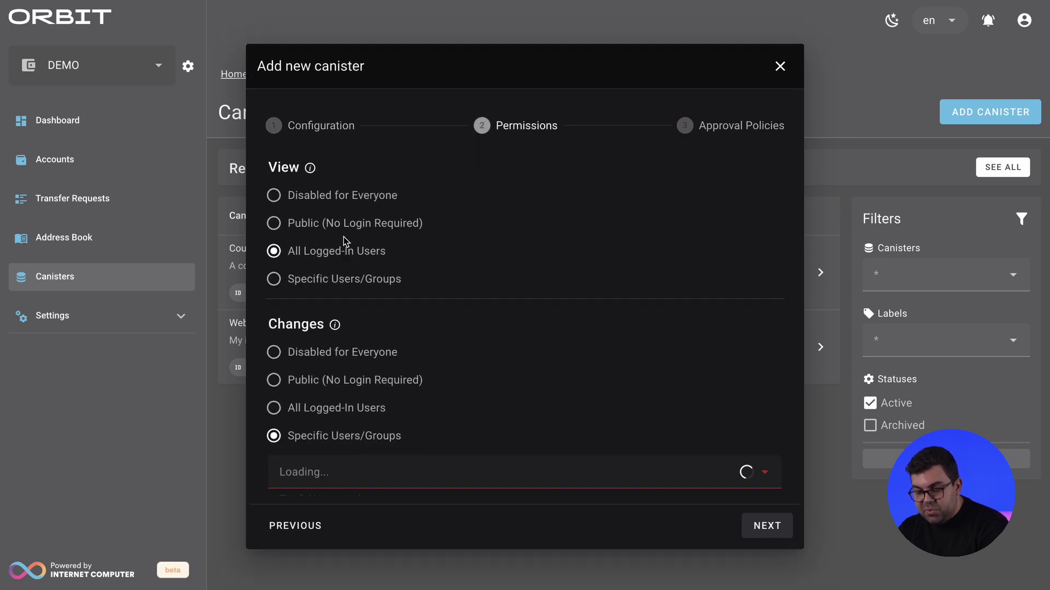
click(322, 410)
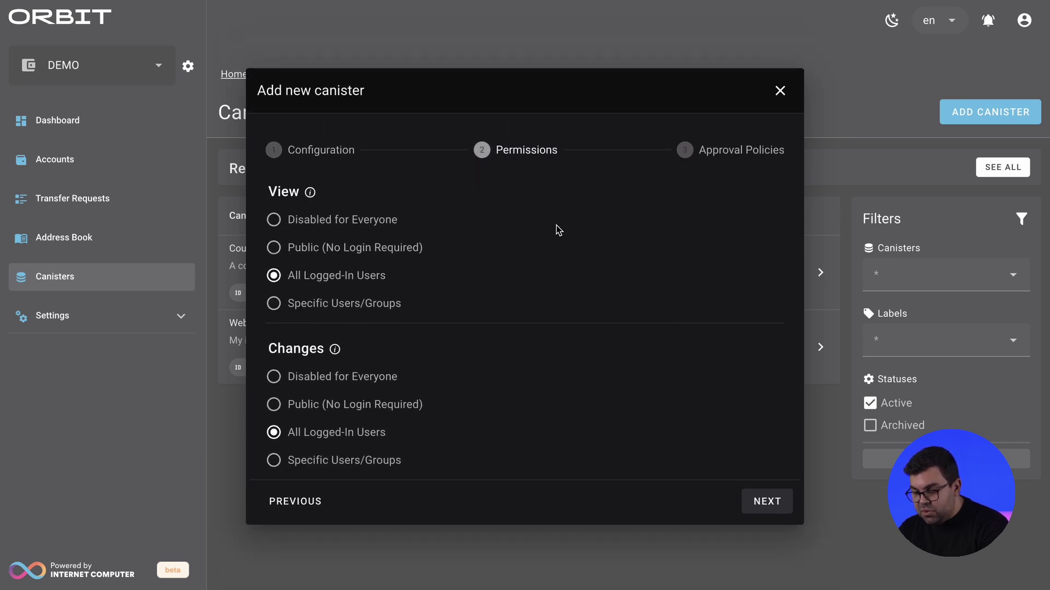
click(733, 149)
click(352, 336)
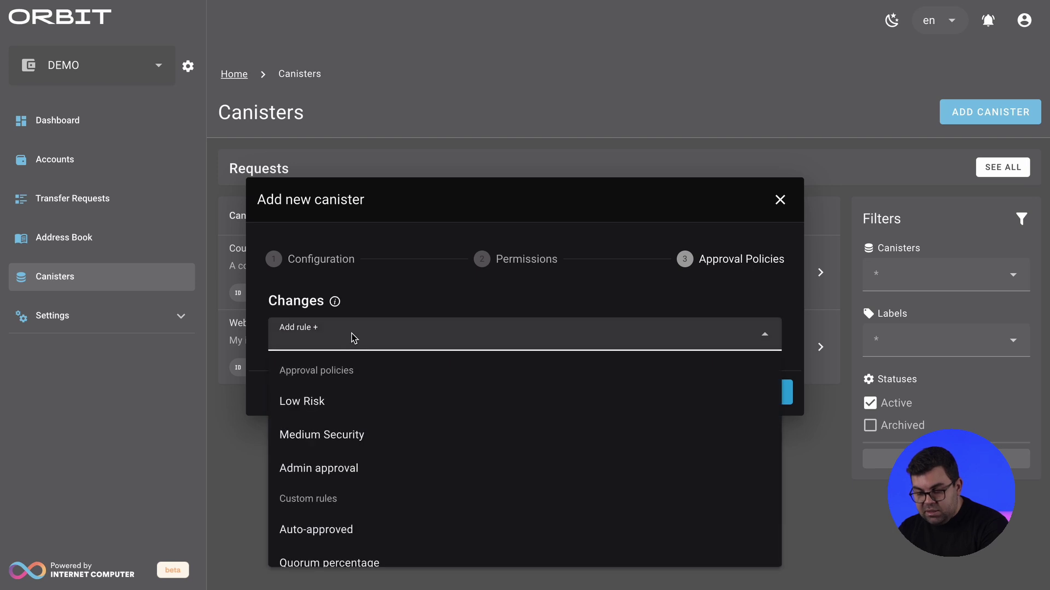
click(341, 406)
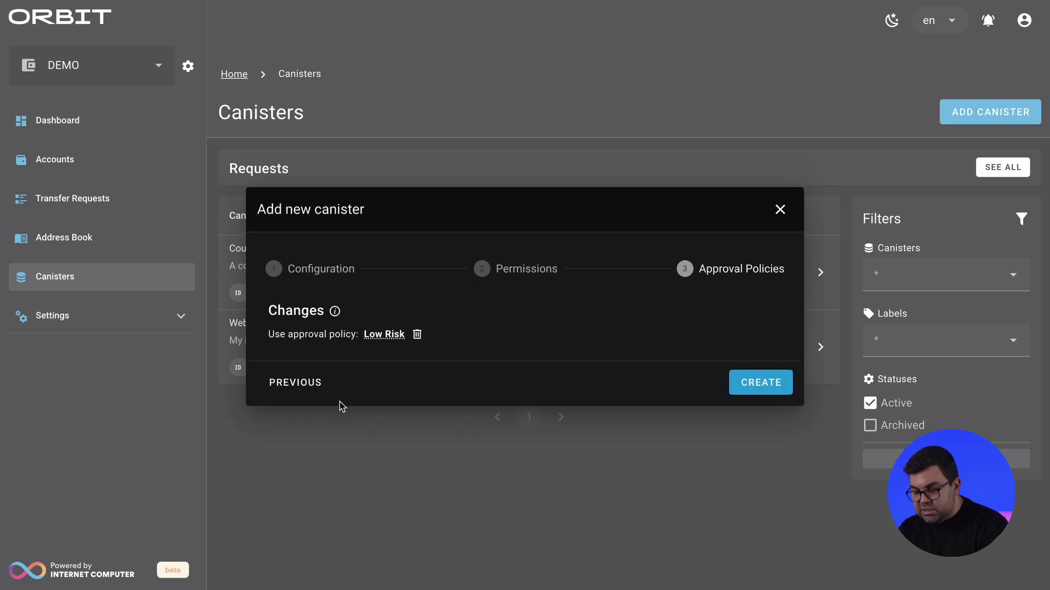
click(763, 383)
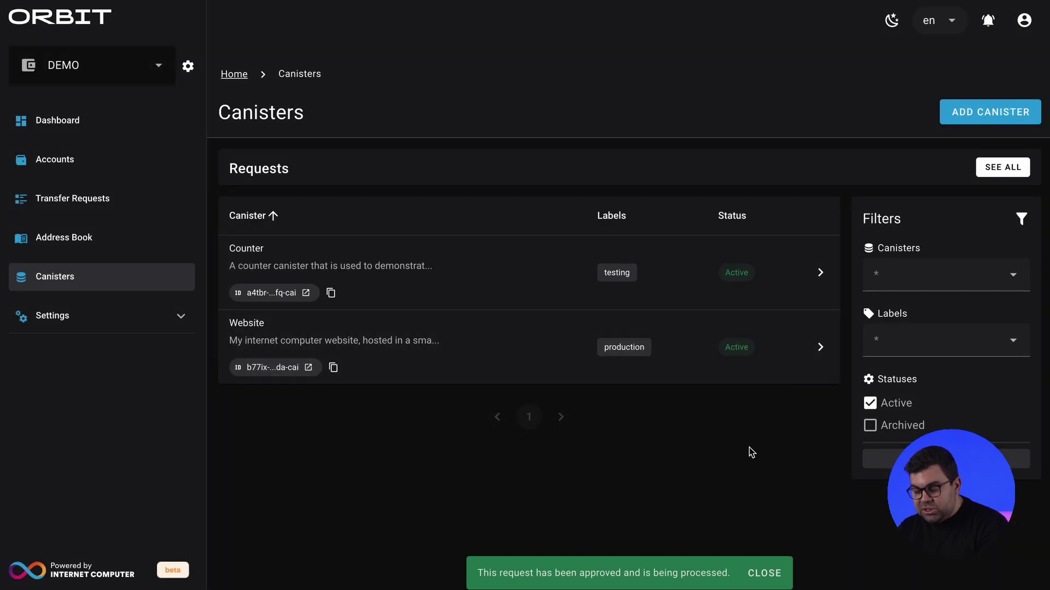
Step: Submit an install request with counter.wasm as the WASM module for Test Counter
click(764, 572)
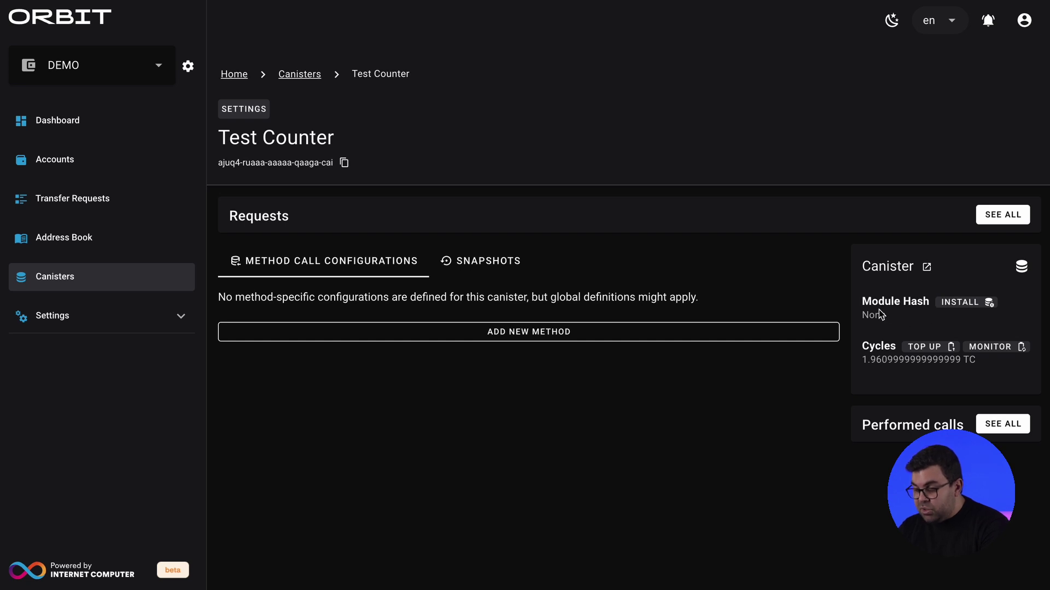
click(973, 304)
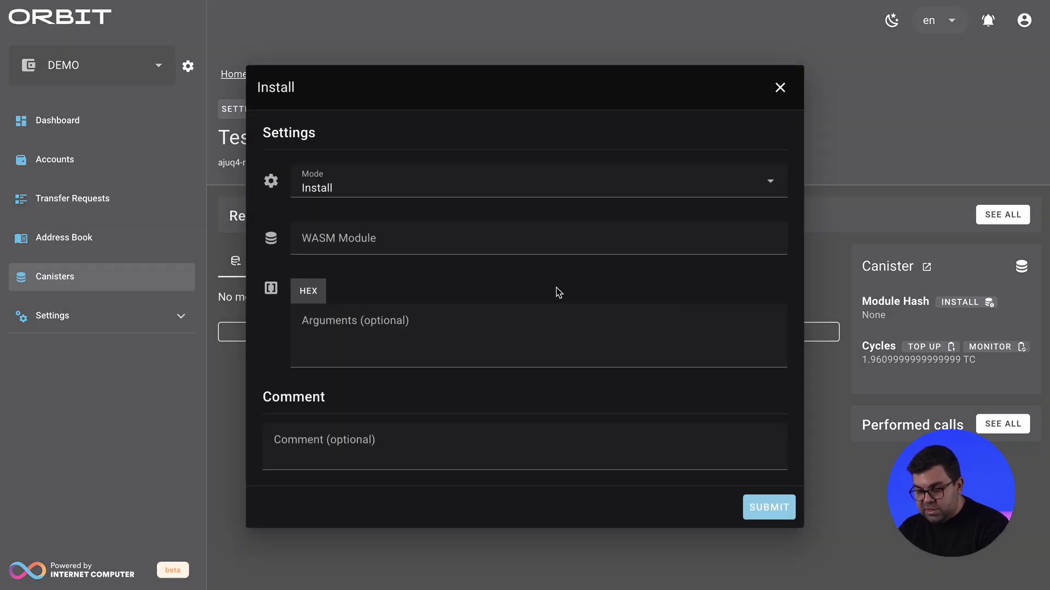
click(392, 232)
double_click(206, 90)
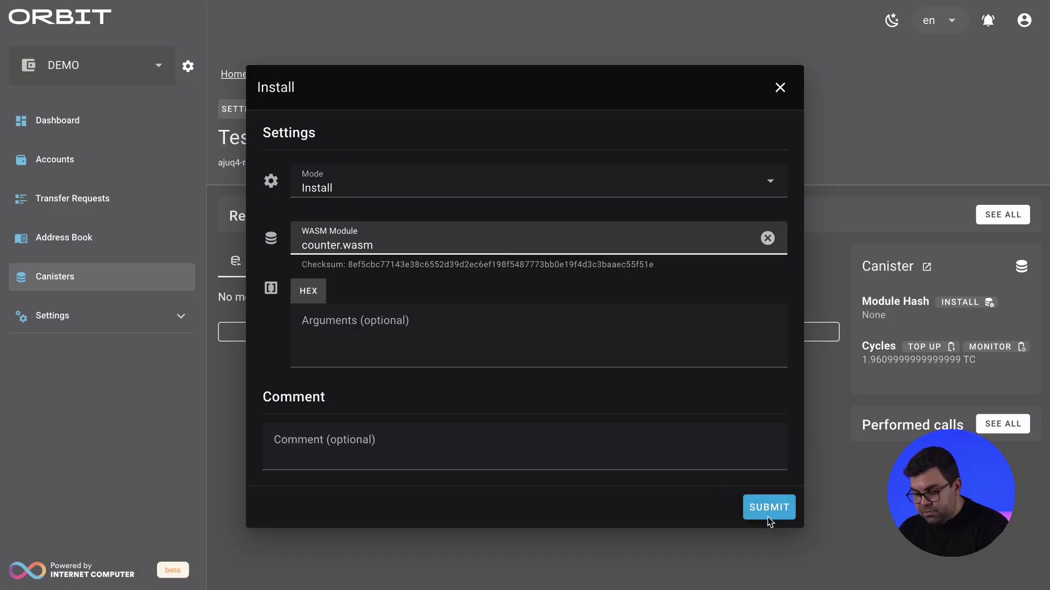
click(776, 513)
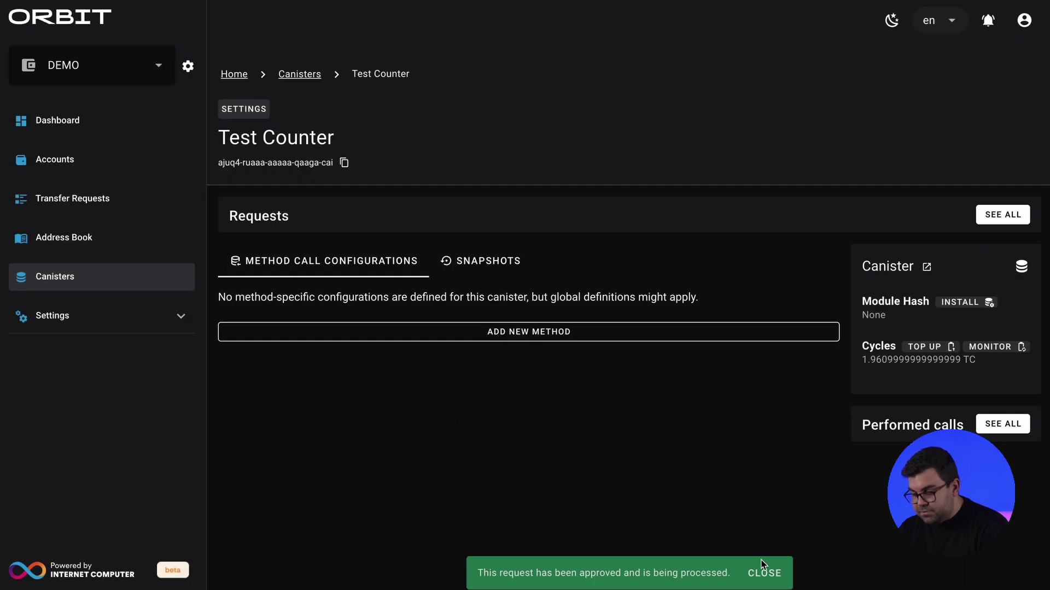
click(764, 569)
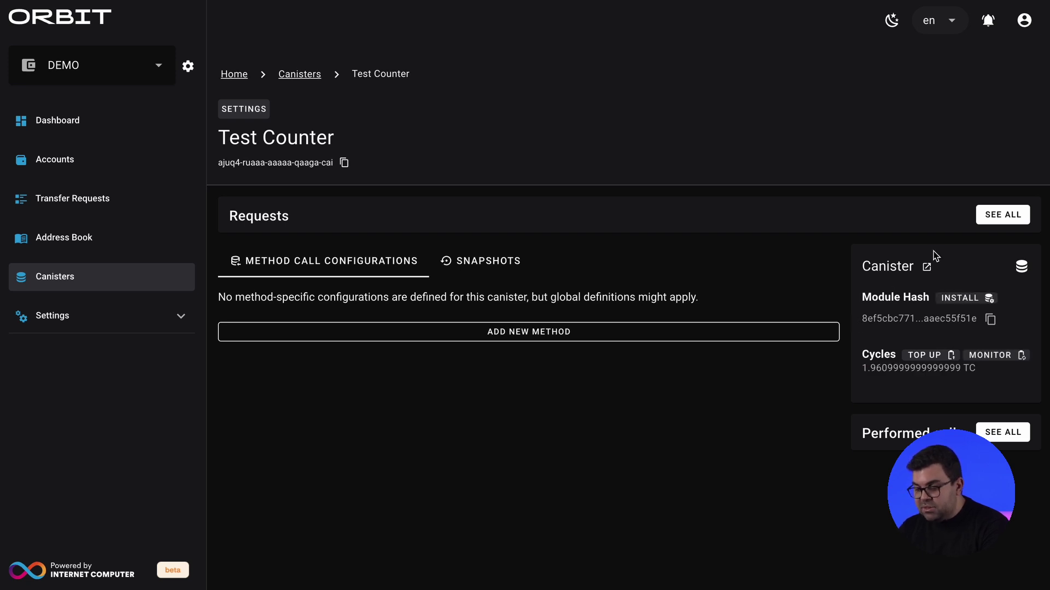
Step: Save a '*' method call configuration for all logged-in users under the Low Risk approval policy
click(350, 334)
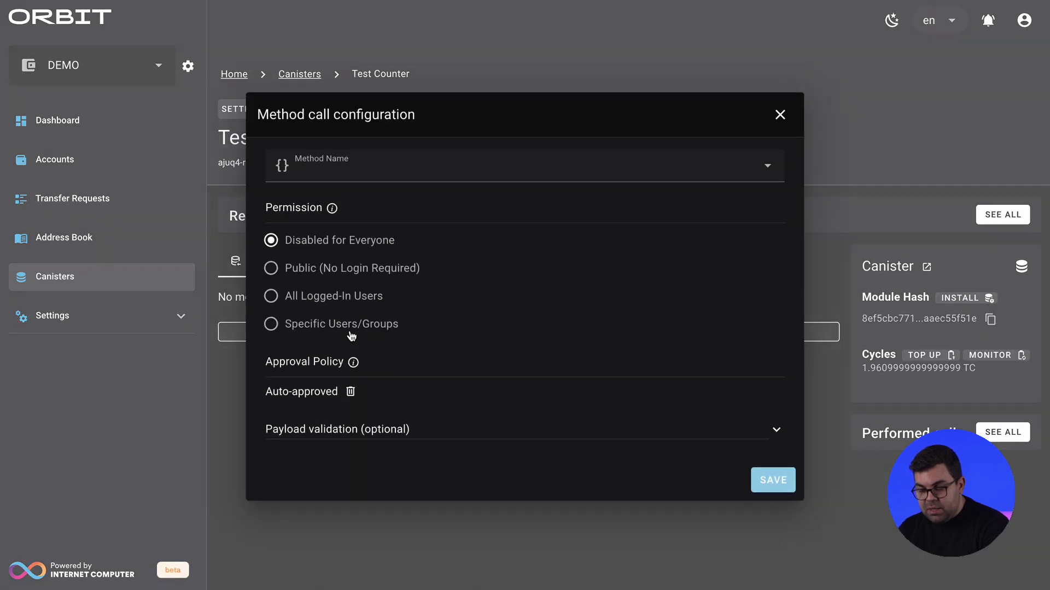
click(319, 296)
click(377, 173)
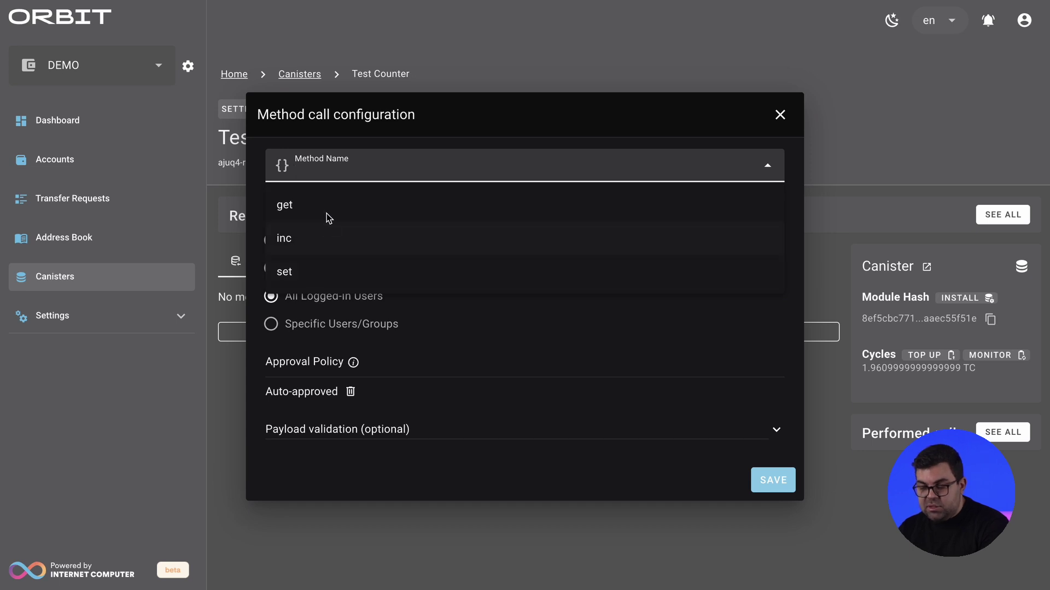
text(*)
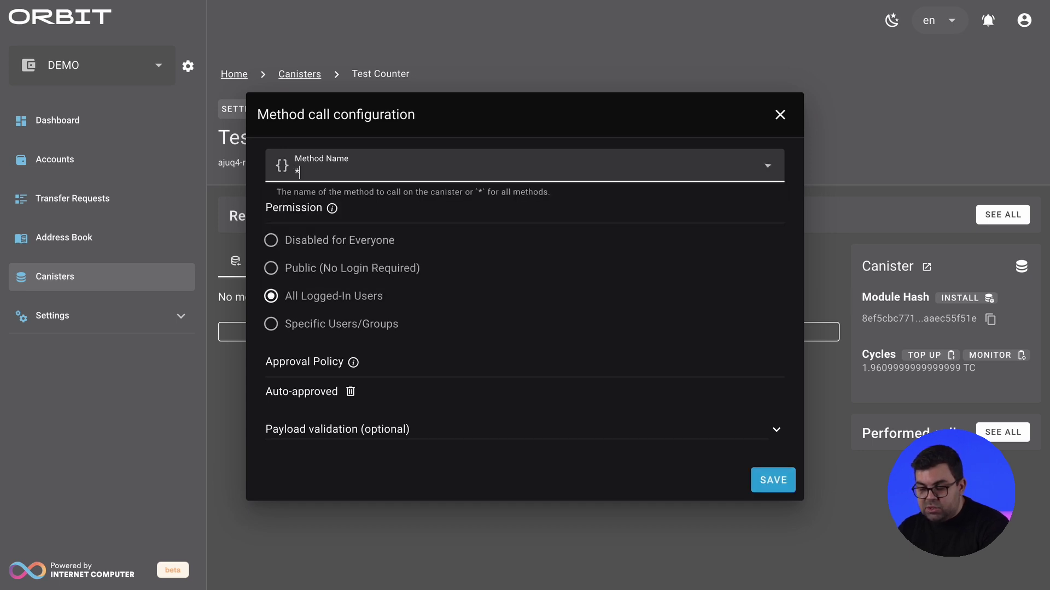
click(428, 143)
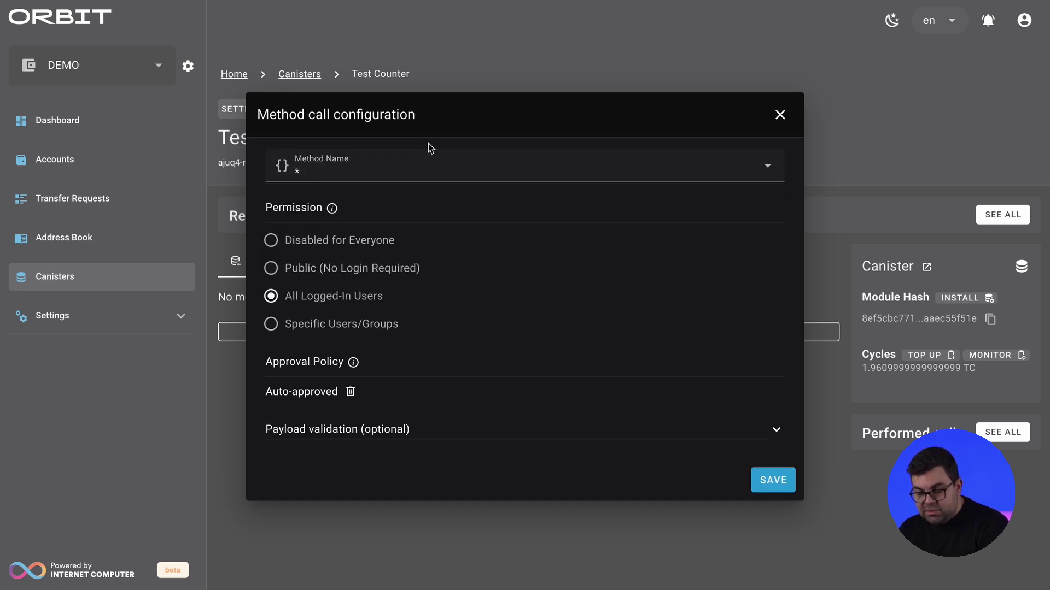
click(350, 393)
click(363, 392)
click(335, 213)
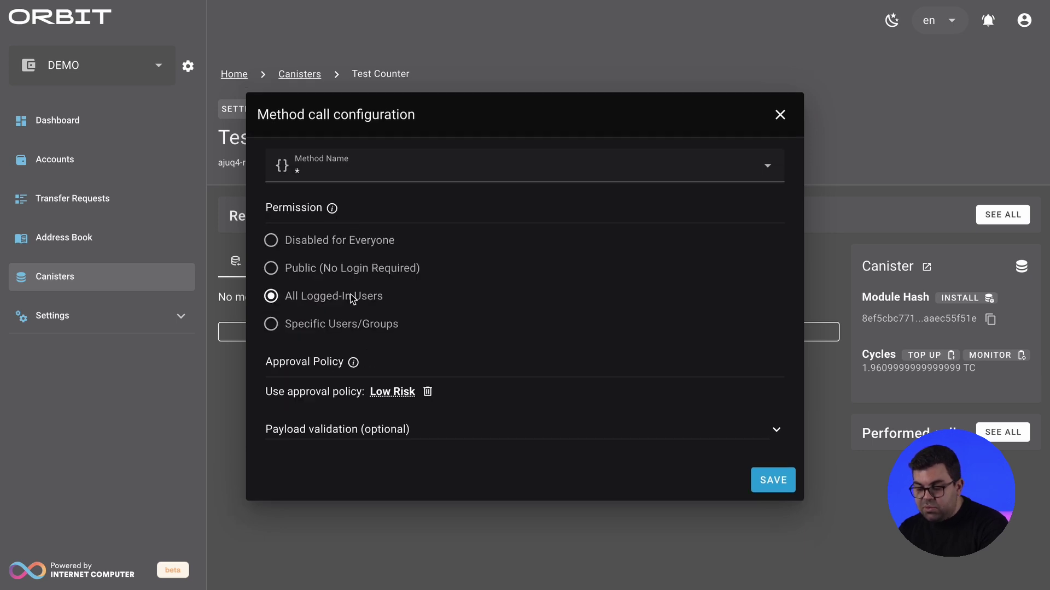
click(763, 486)
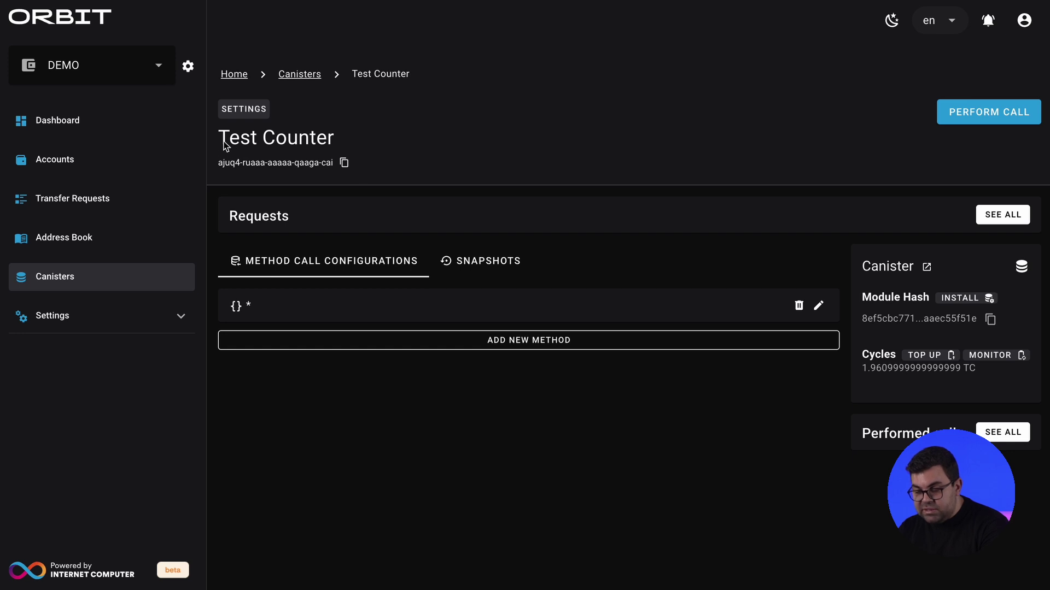
Step: Execute a get call on Test Counter and view its completed call details
drag(221, 141, 294, 143)
click(300, 146)
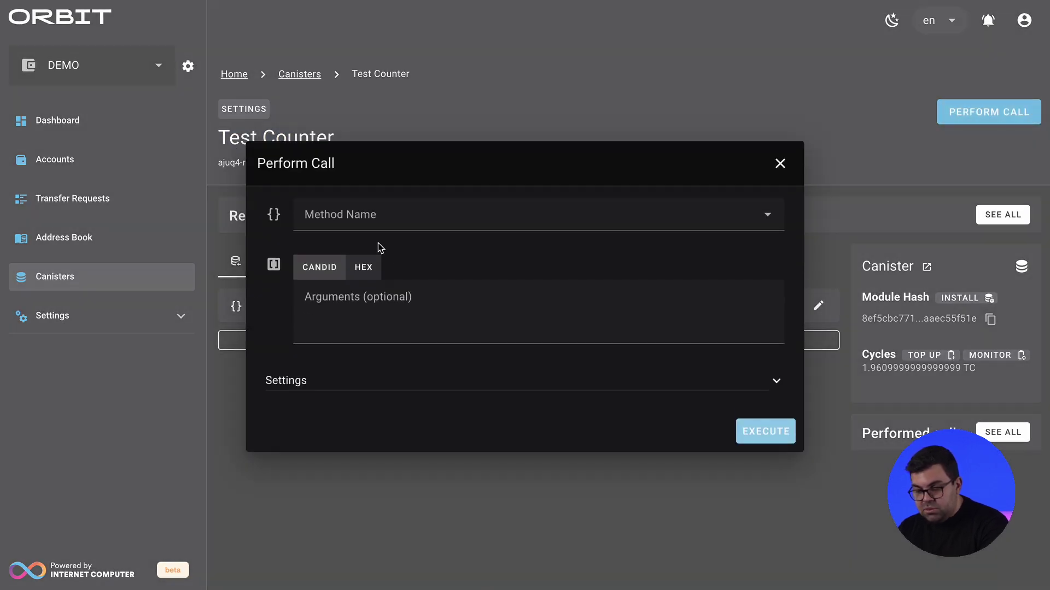
click(384, 228)
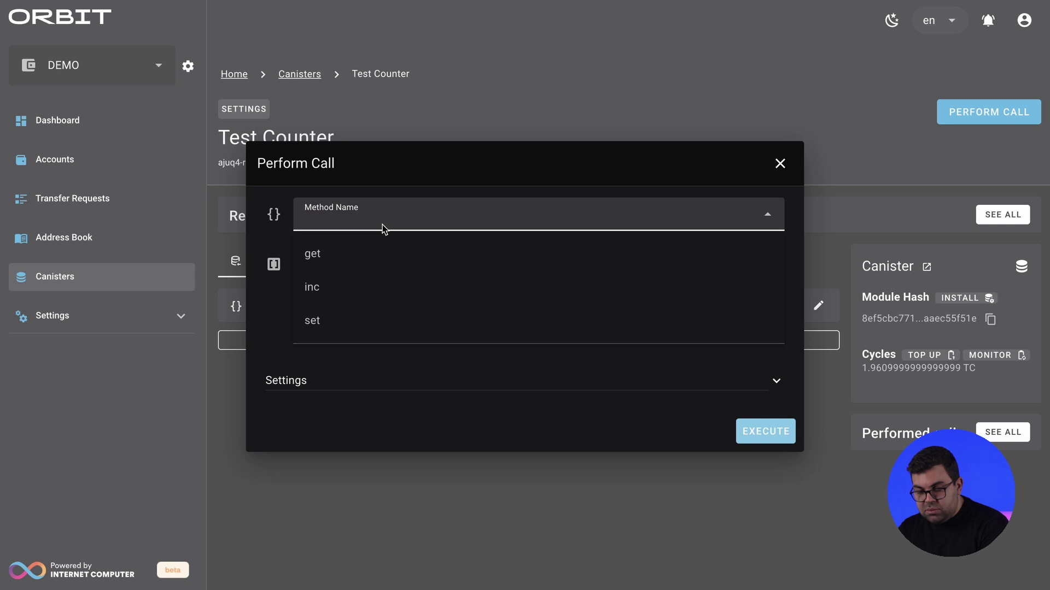
click(351, 265)
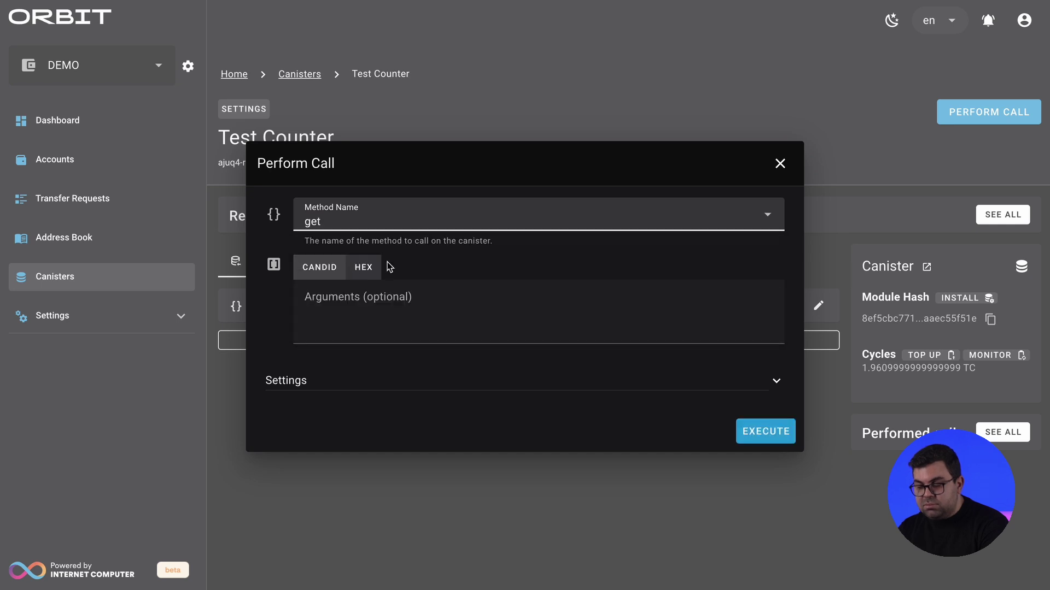
click(745, 431)
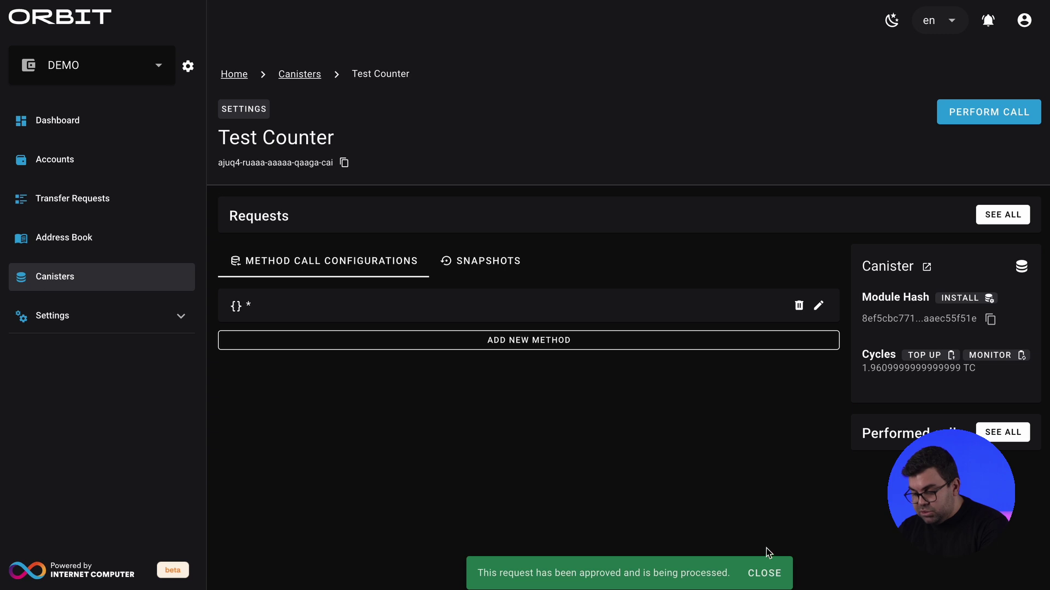
click(759, 580)
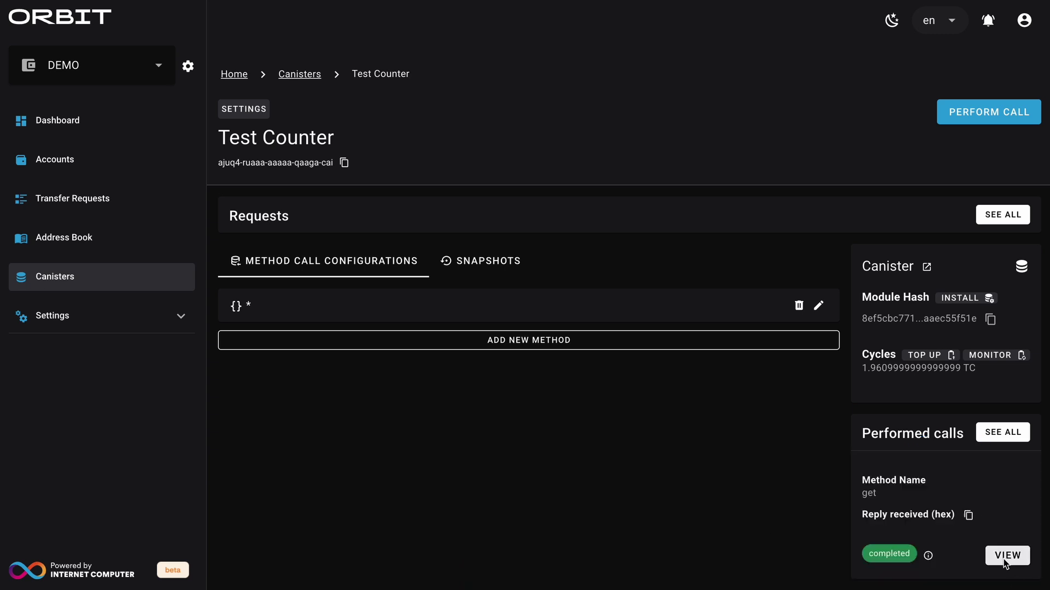
click(1004, 557)
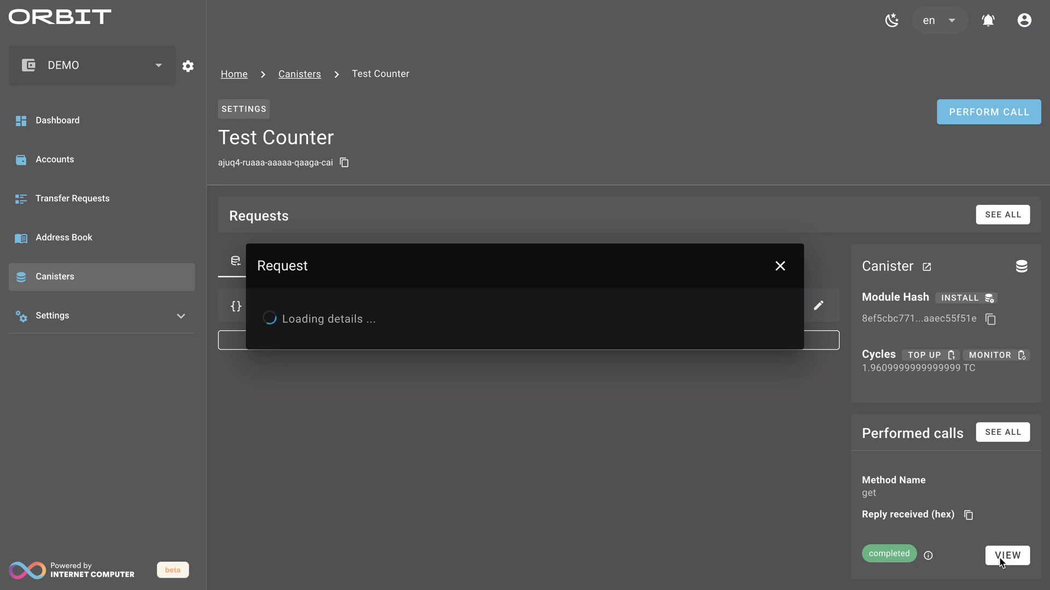
click(494, 491)
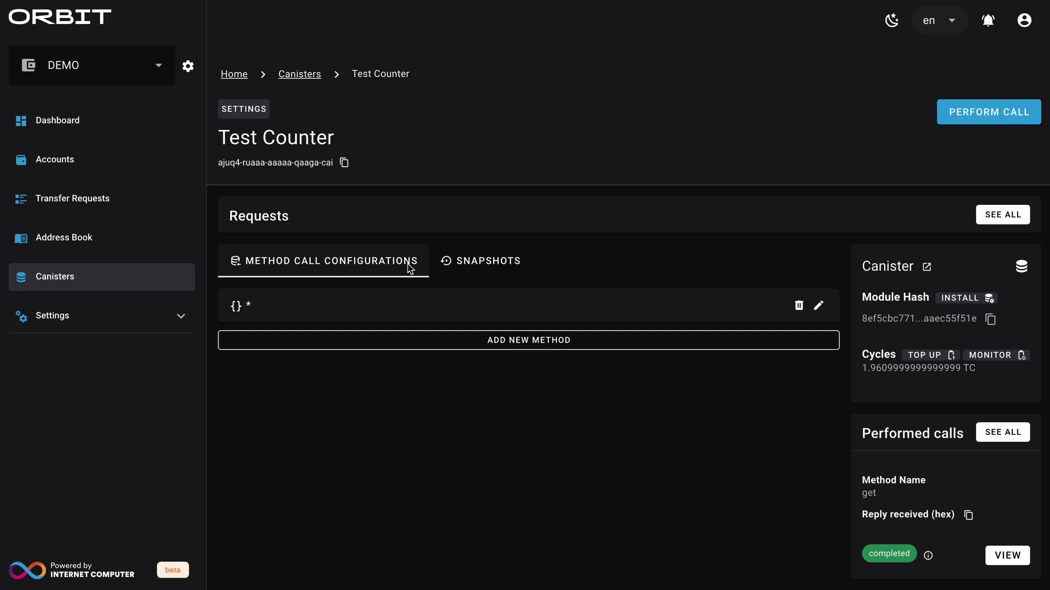
Step: Create a snapshot of Test Counter from its Snapshots tab, yielding a 1.62 MB snapshot
click(457, 260)
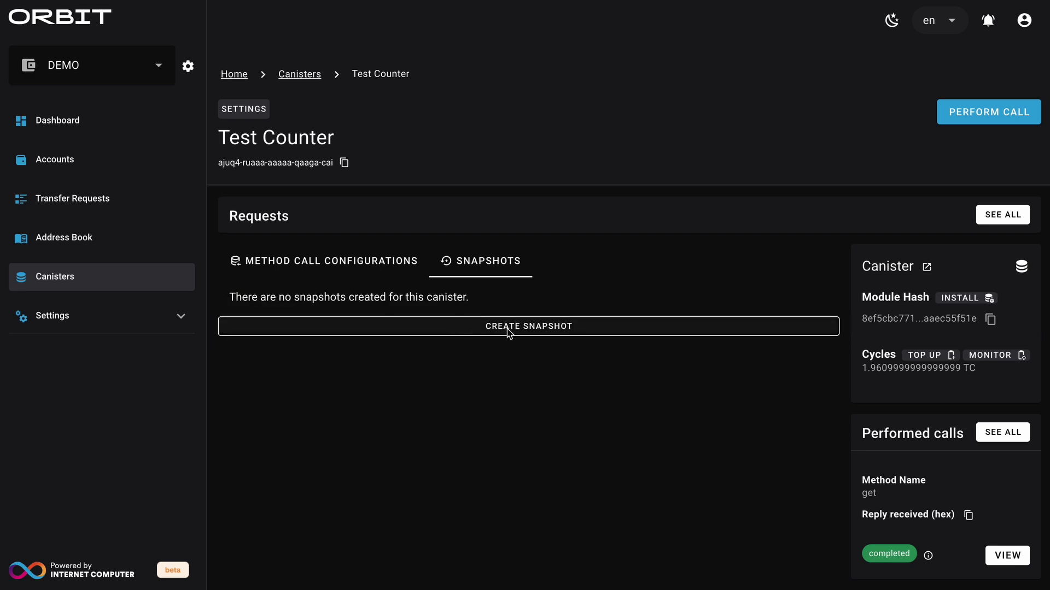
click(506, 329)
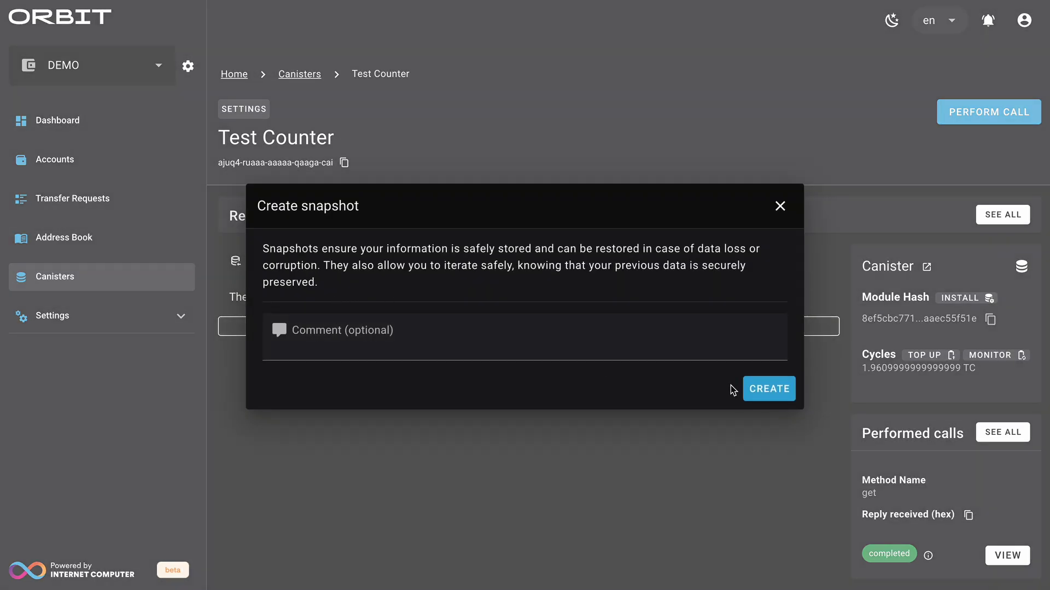
click(769, 397)
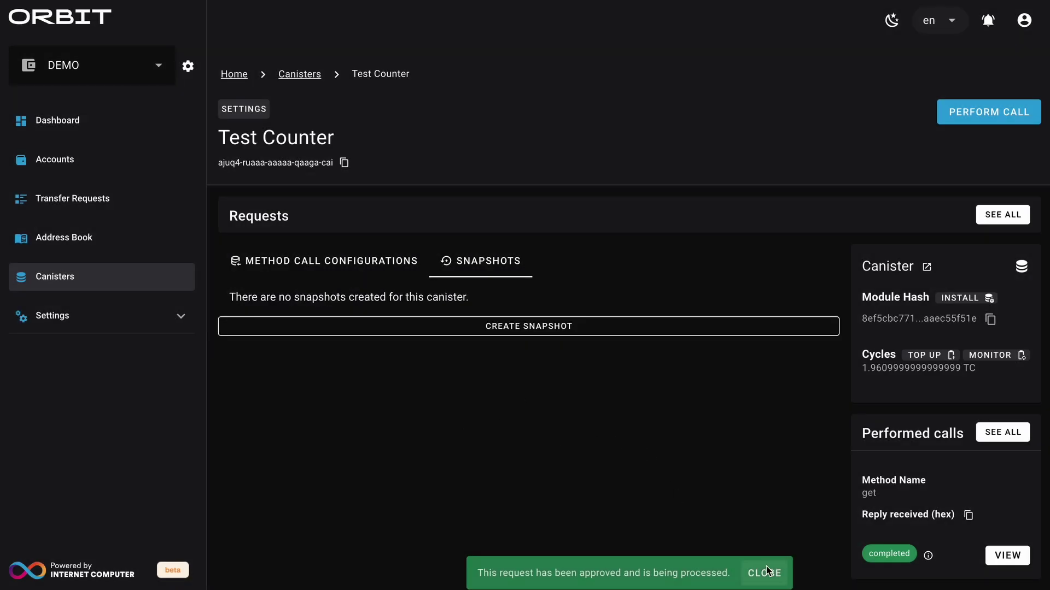
click(766, 573)
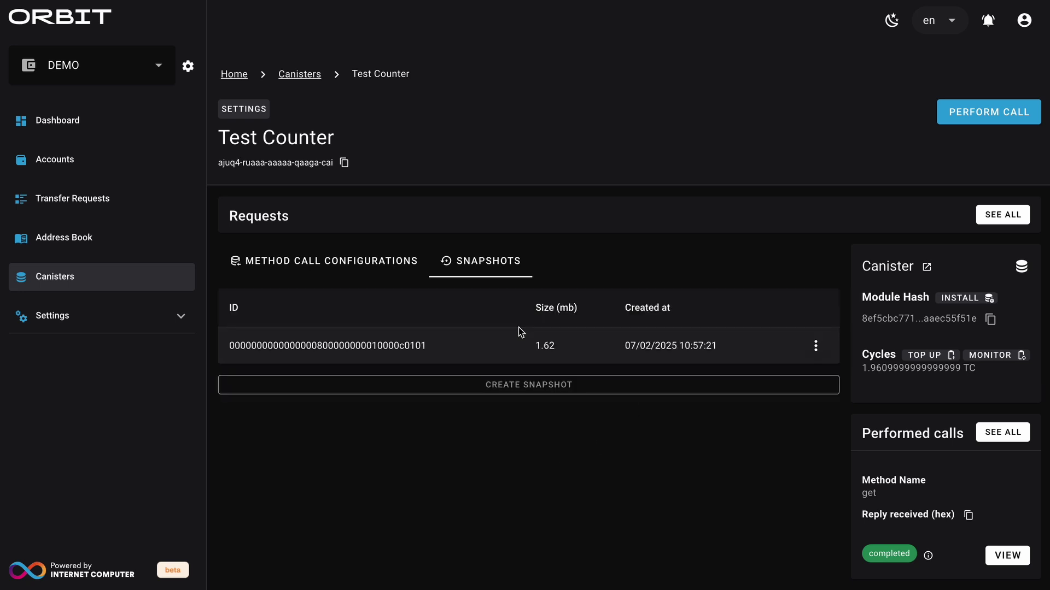
drag(433, 354, 249, 346)
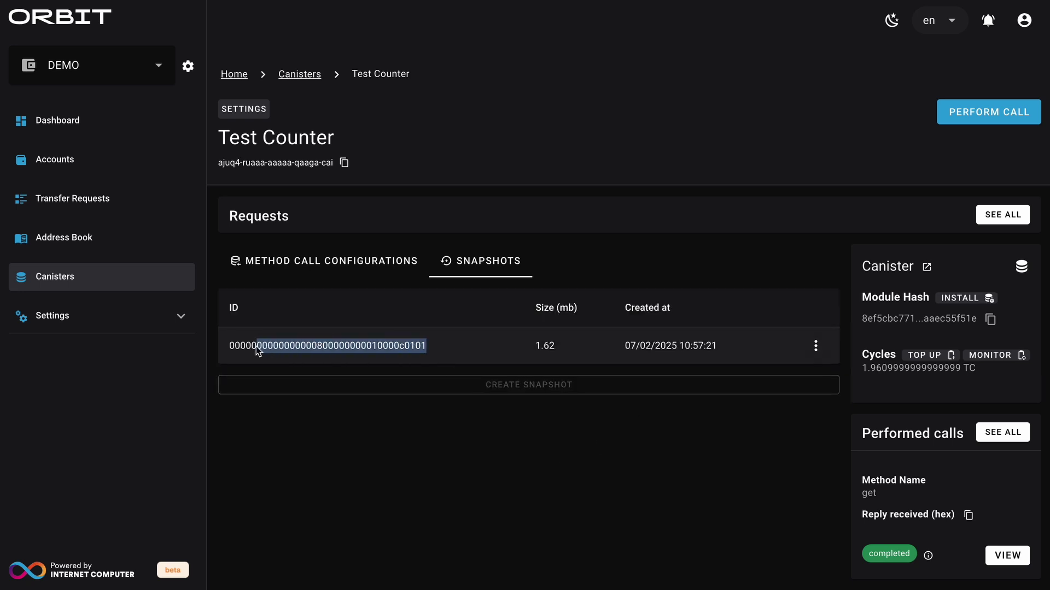
click(394, 441)
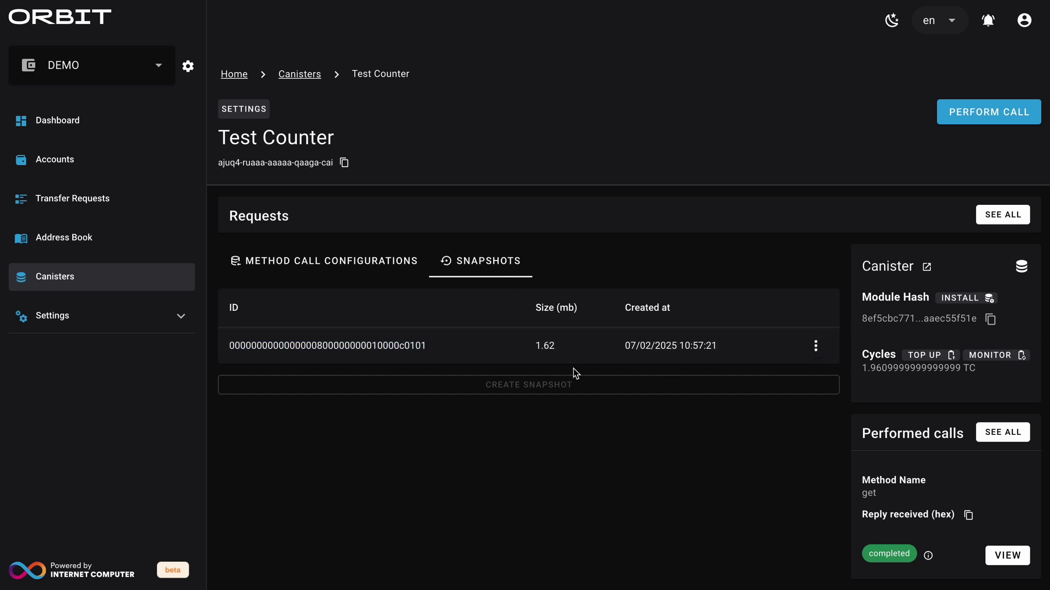
Step: Execute the inc method on the Test Counter canister
click(979, 115)
click(339, 210)
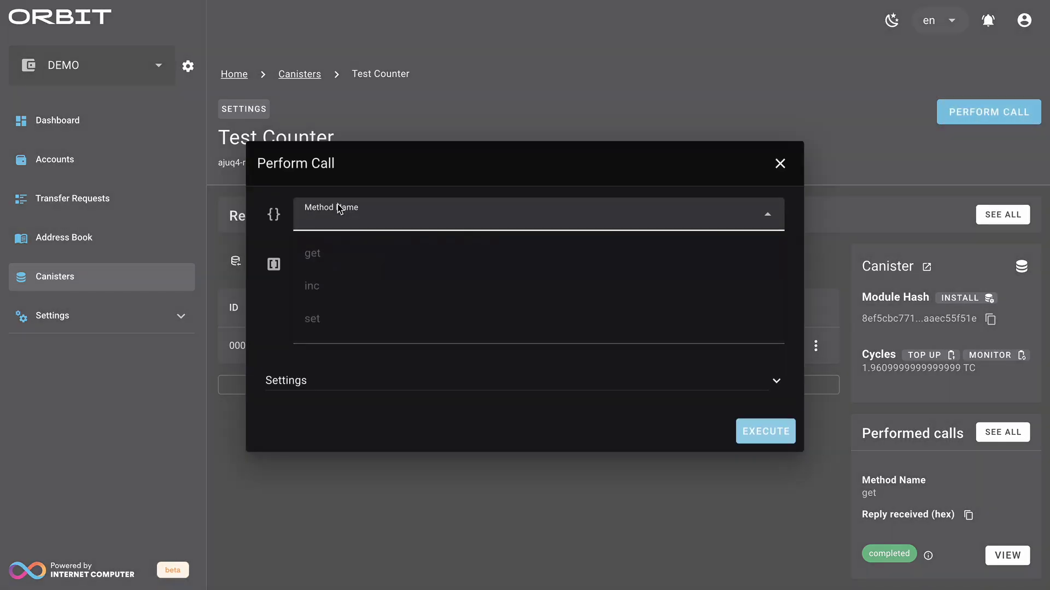
click(331, 285)
click(739, 430)
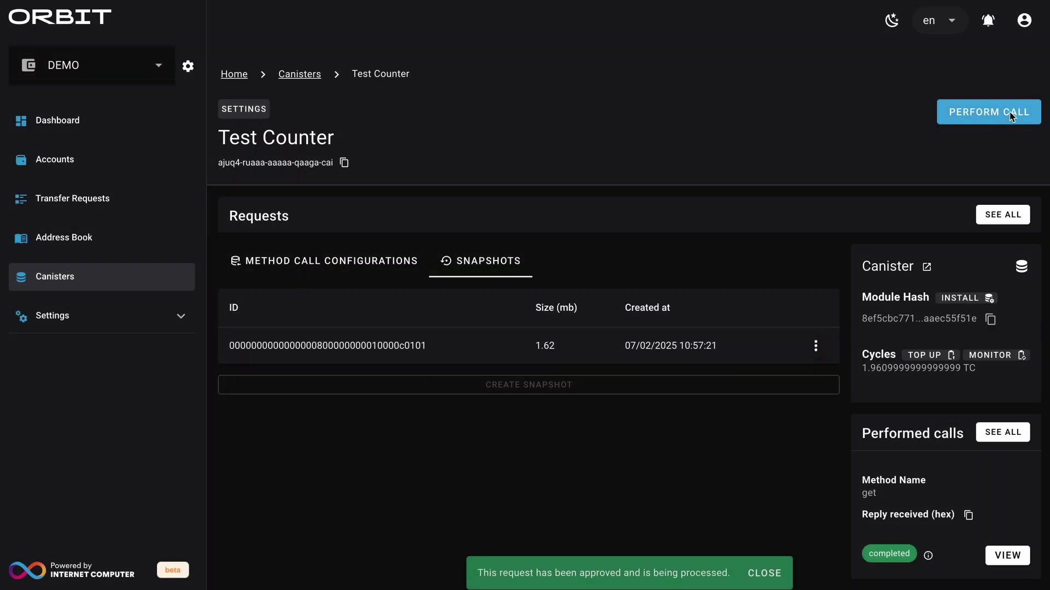
Step: Execute the get method and confirm its reply reads (1 : nat)
click(1011, 115)
click(417, 219)
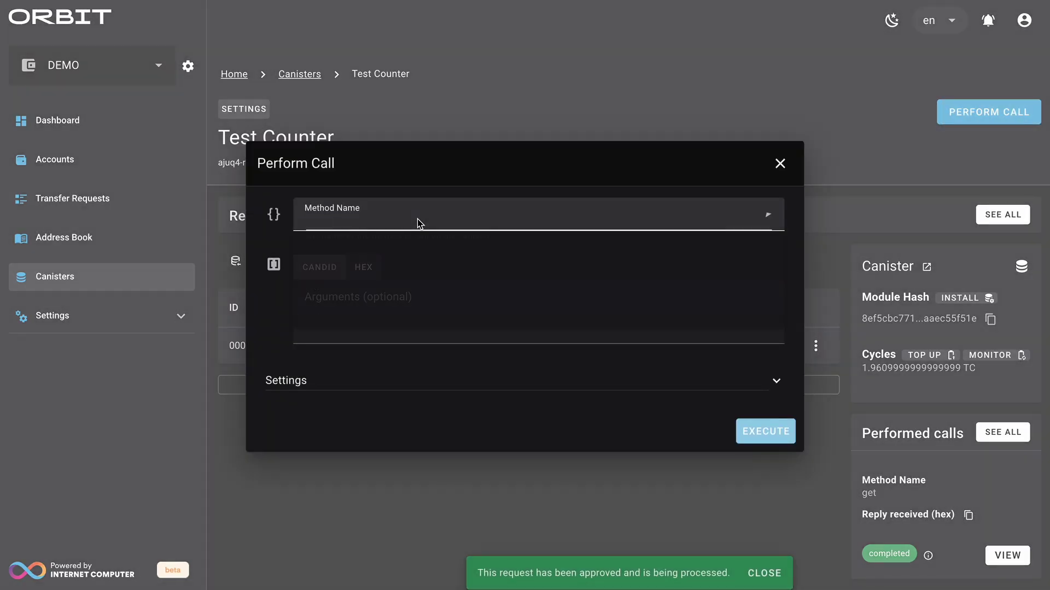
click(328, 254)
click(739, 429)
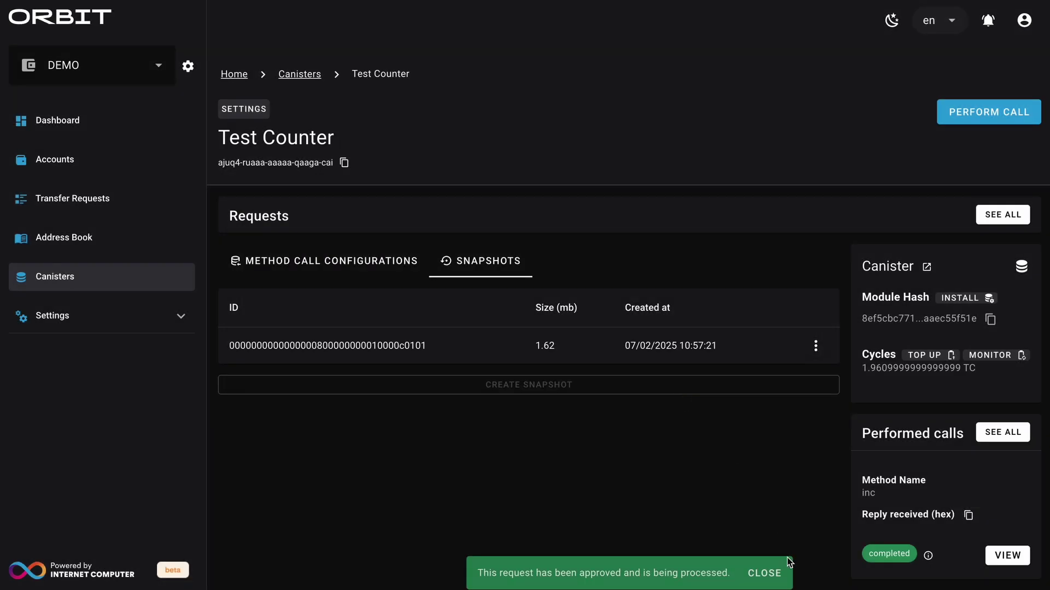
click(763, 569)
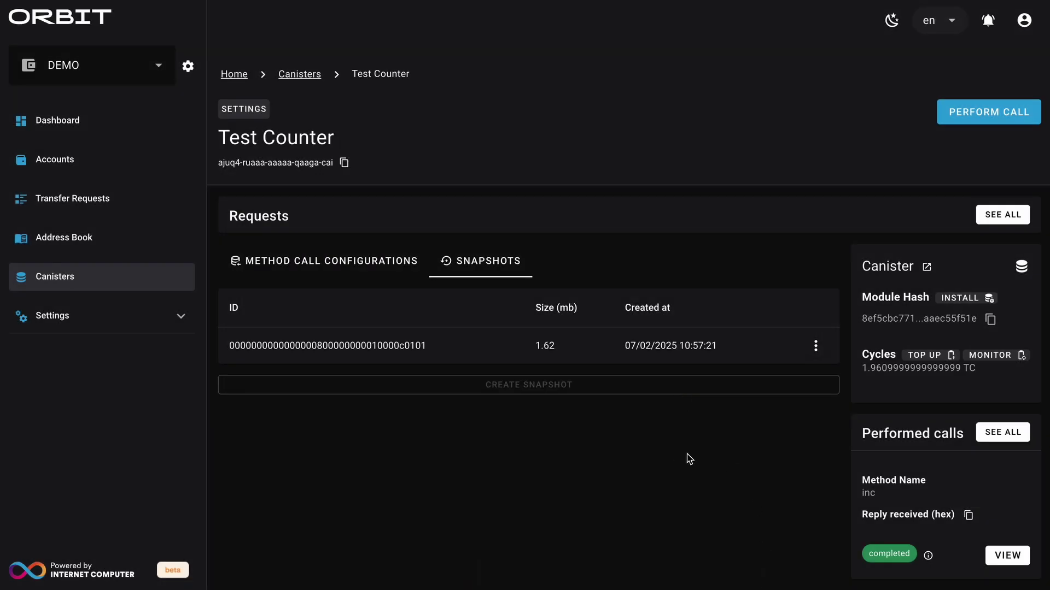
click(1008, 556)
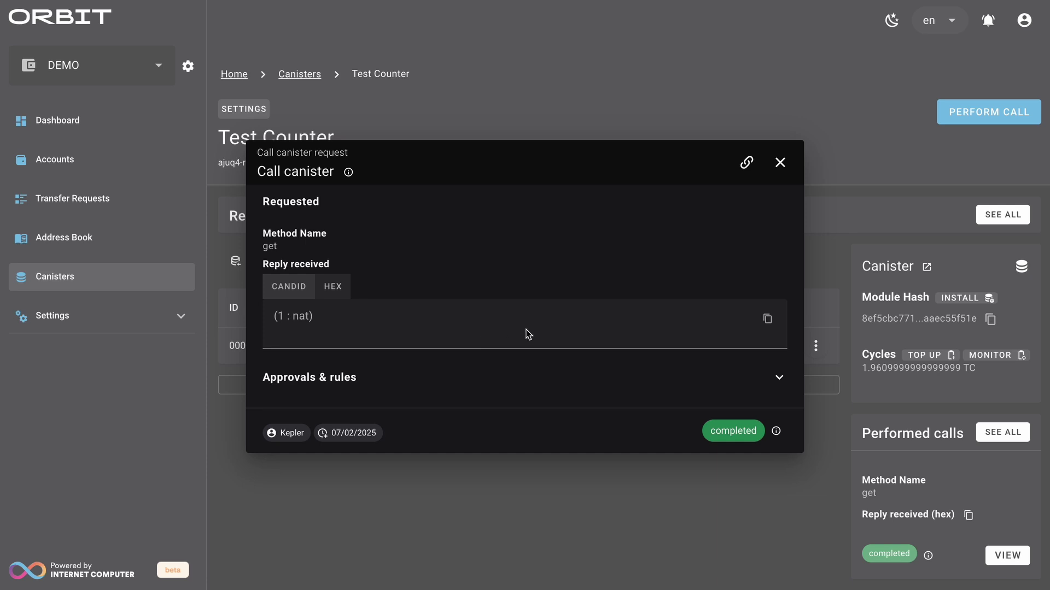
key(Escape)
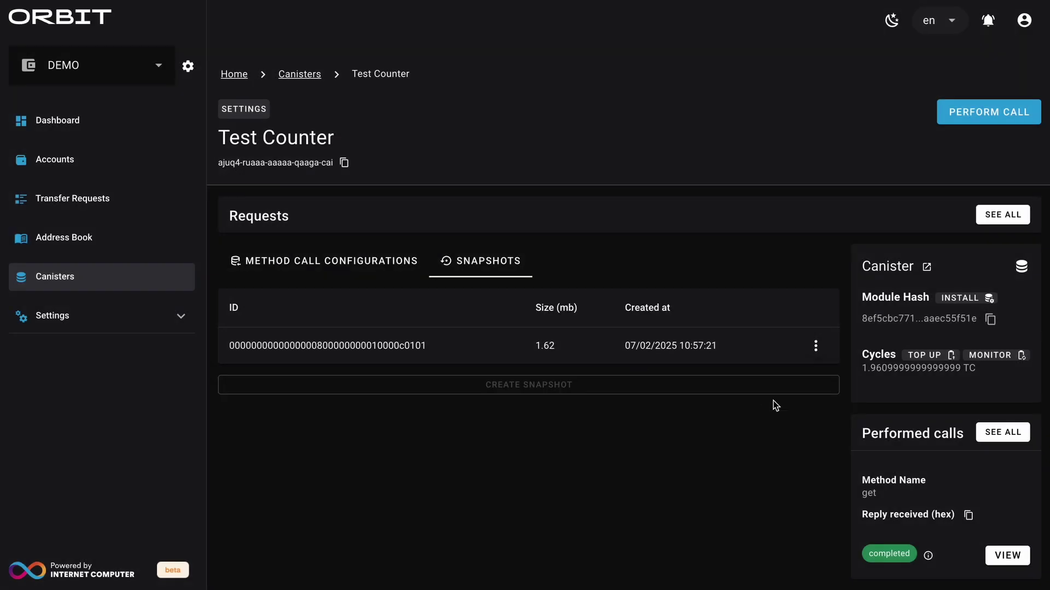
click(987, 120)
key(Escape)
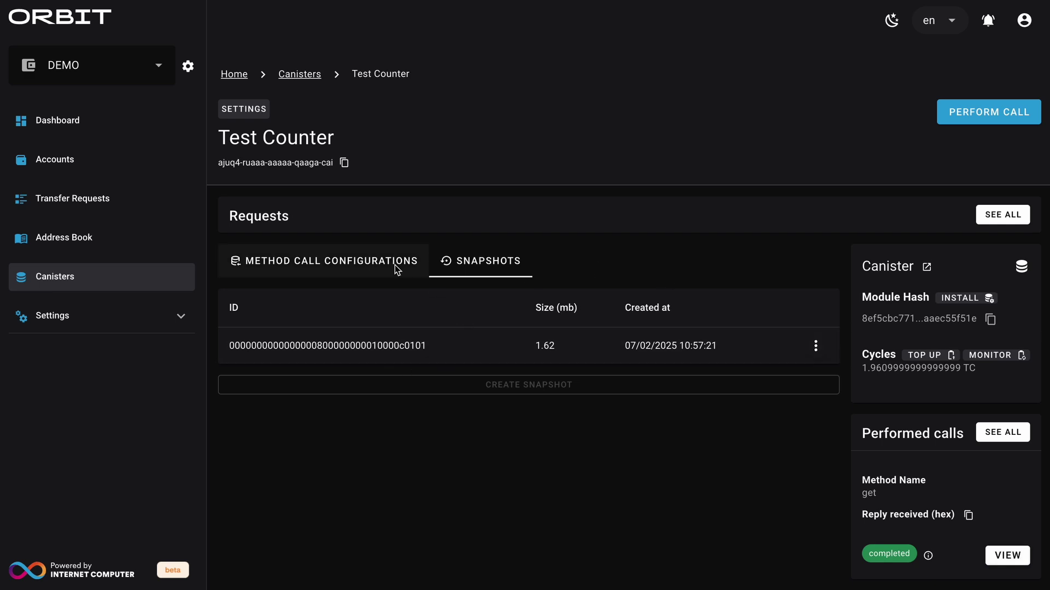
Step: Restore the Test Counter canister from its snapshot
click(814, 346)
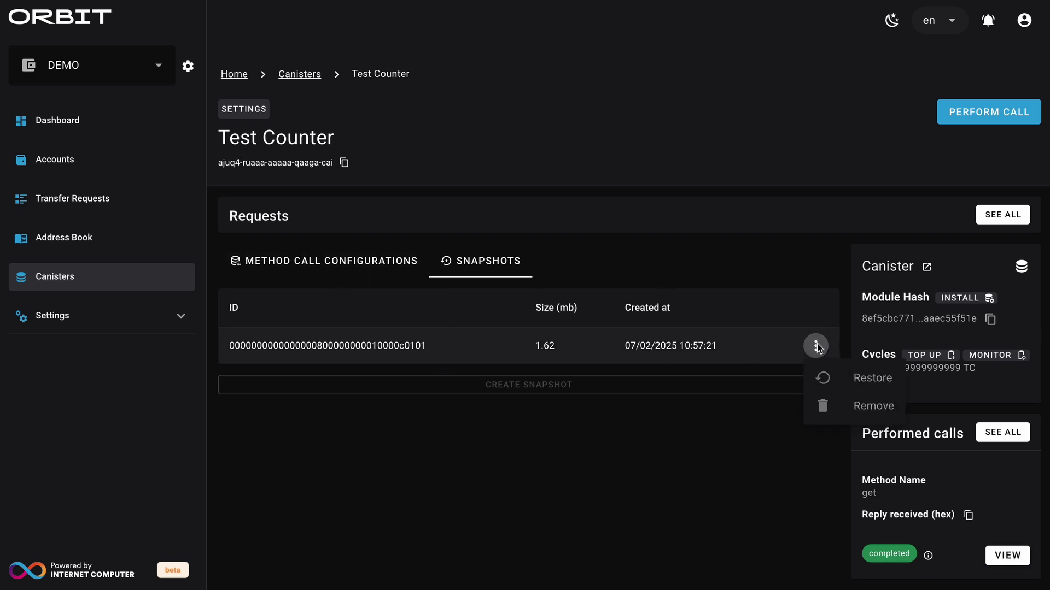
click(851, 377)
click(762, 370)
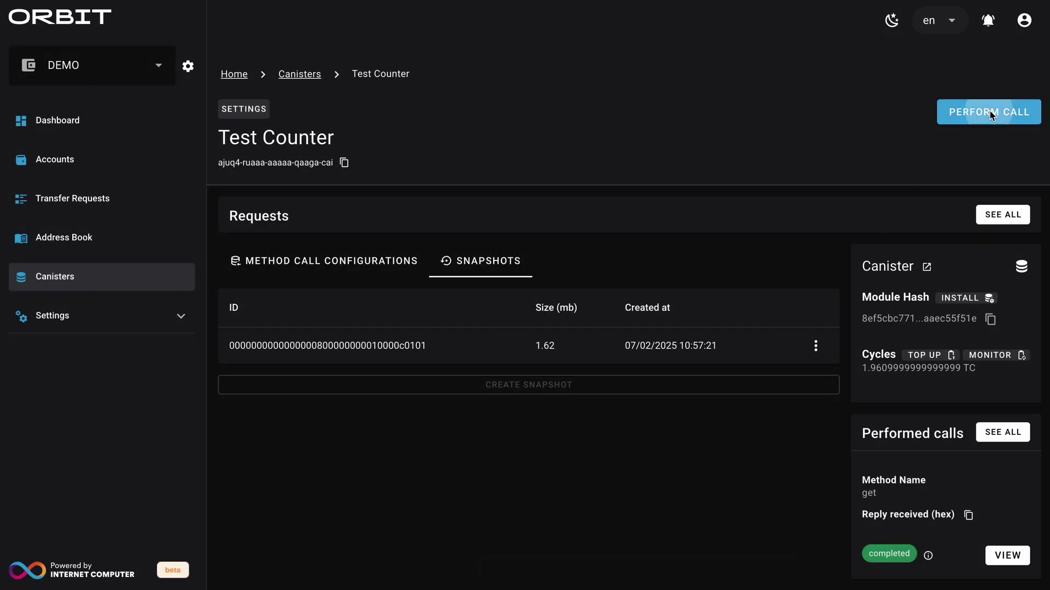
Step: Call get on Test Counter, check that the reply is (0 : nat), and return to the Canisters list
click(976, 112)
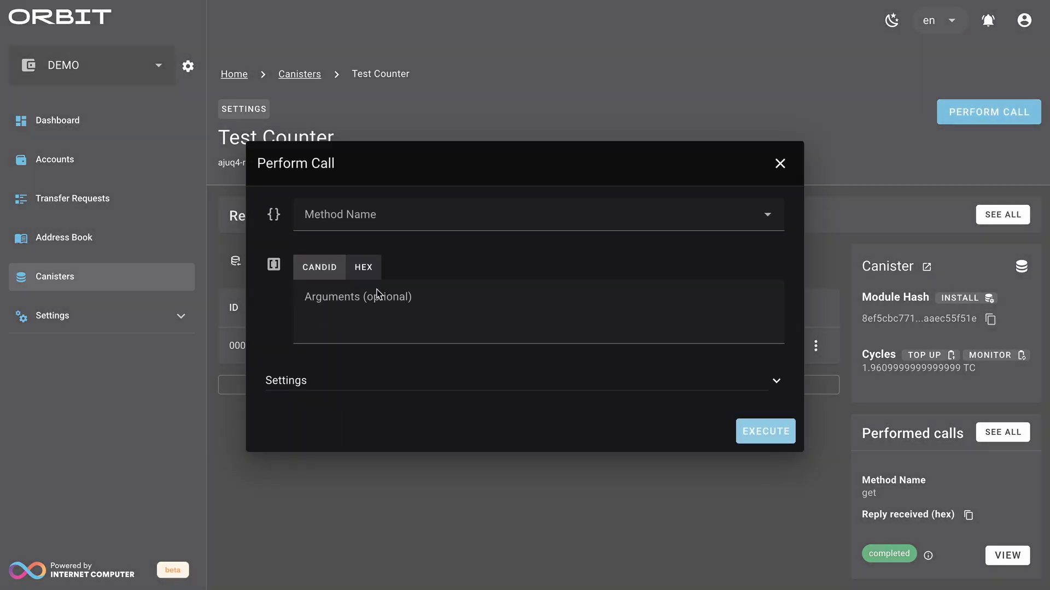
click(434, 224)
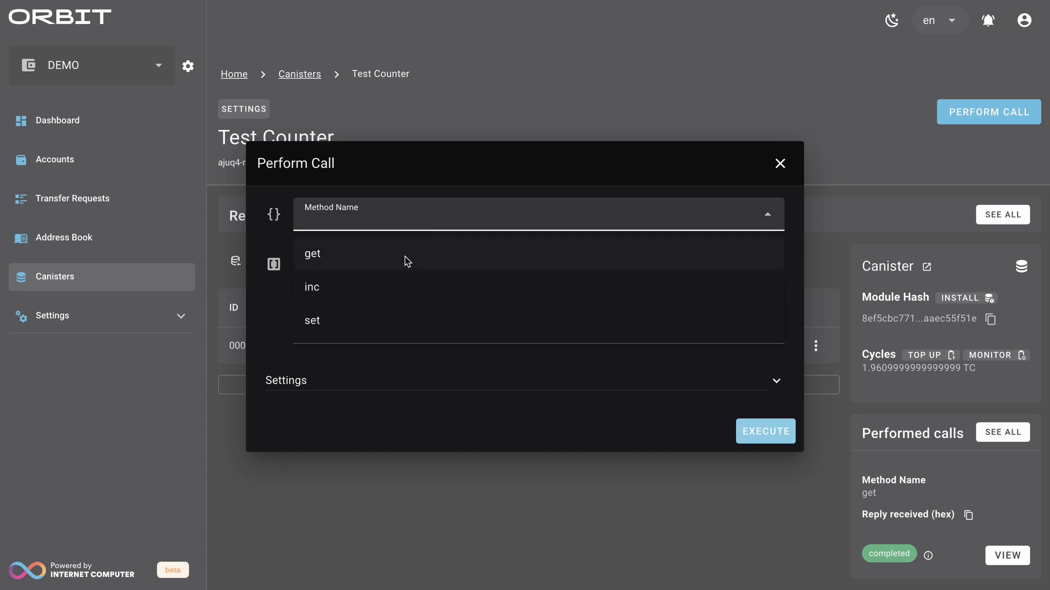
click(407, 262)
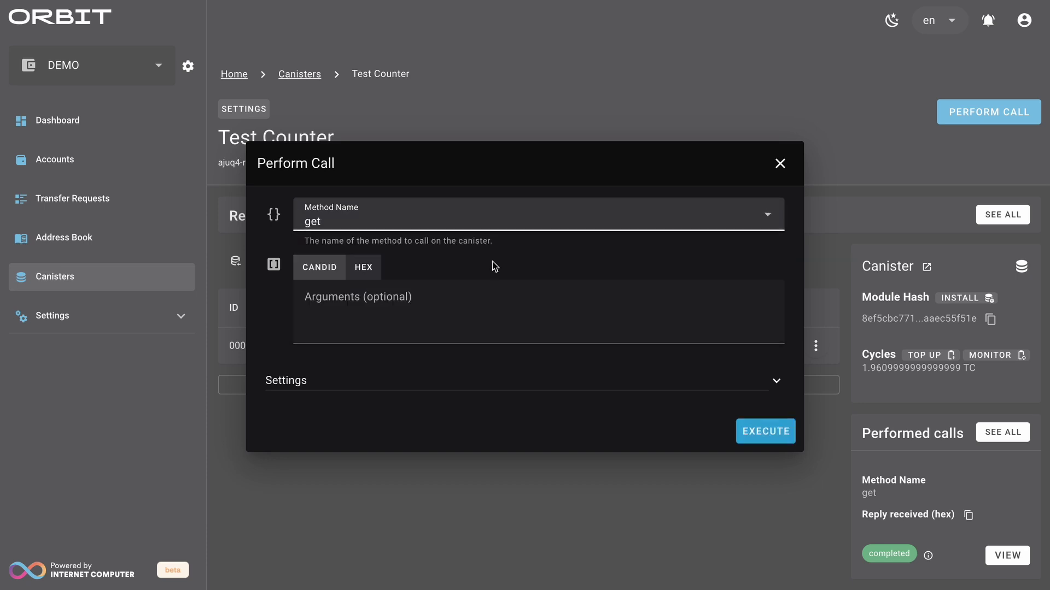
click(783, 441)
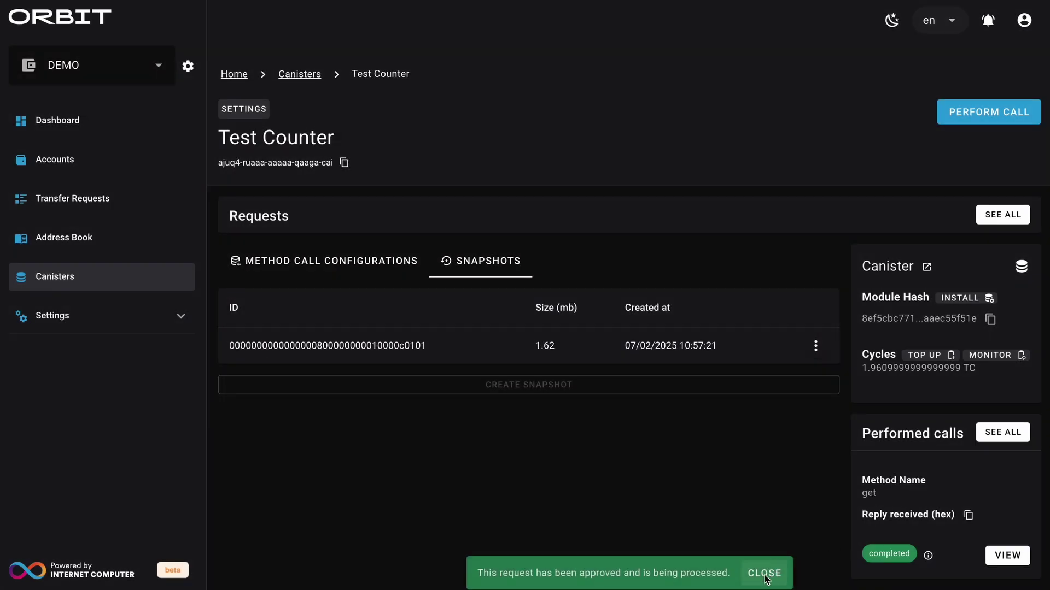
click(765, 574)
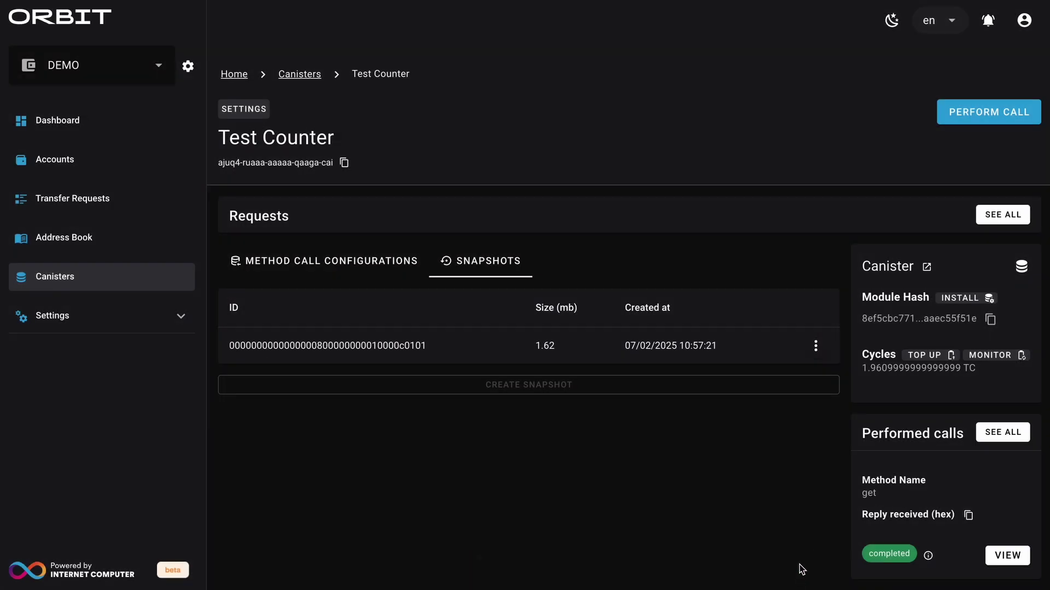
click(1008, 555)
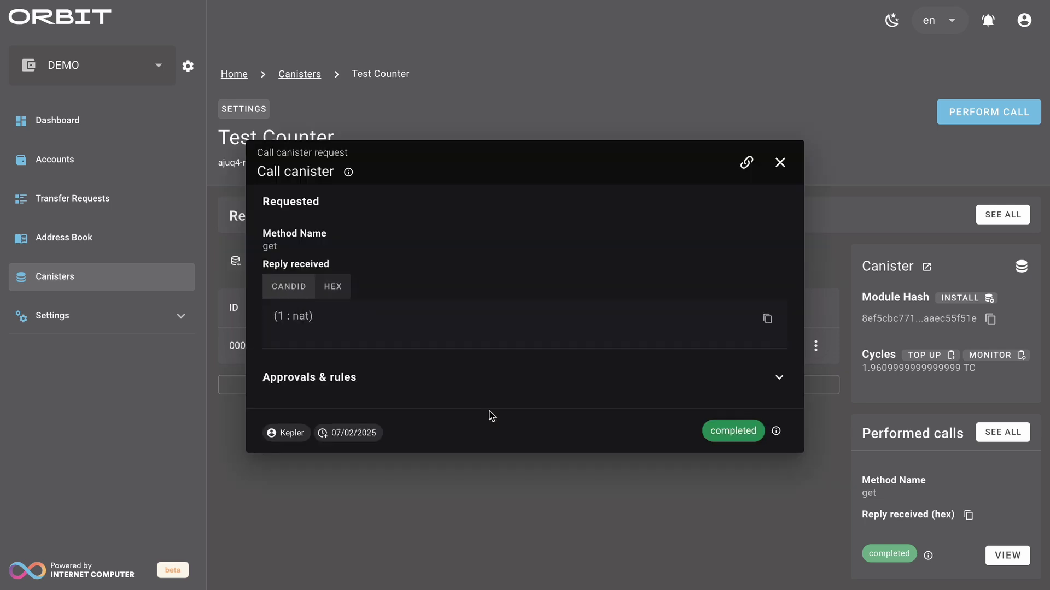
click(893, 563)
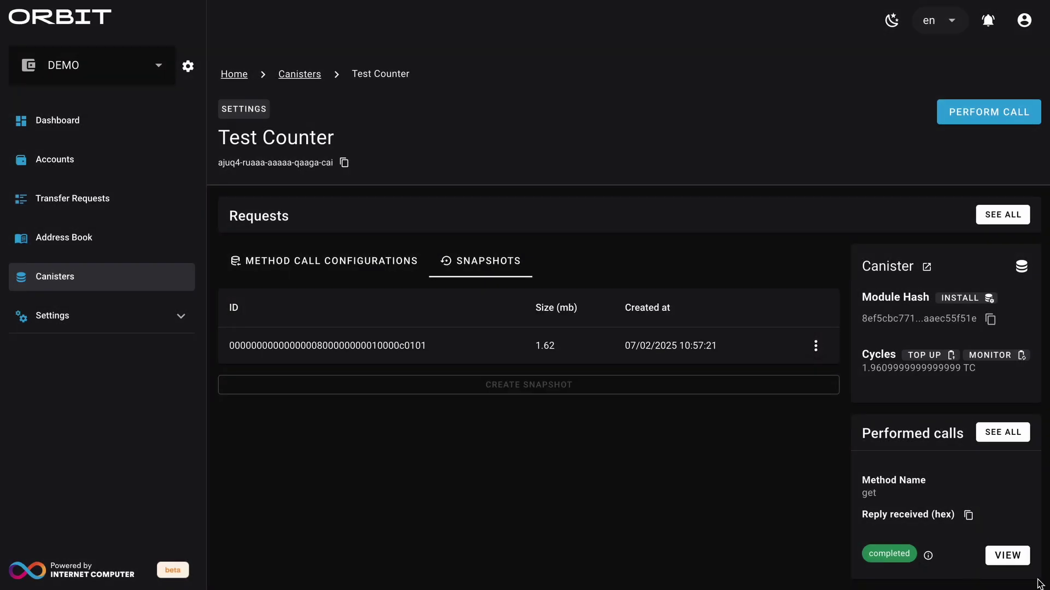
click(1016, 557)
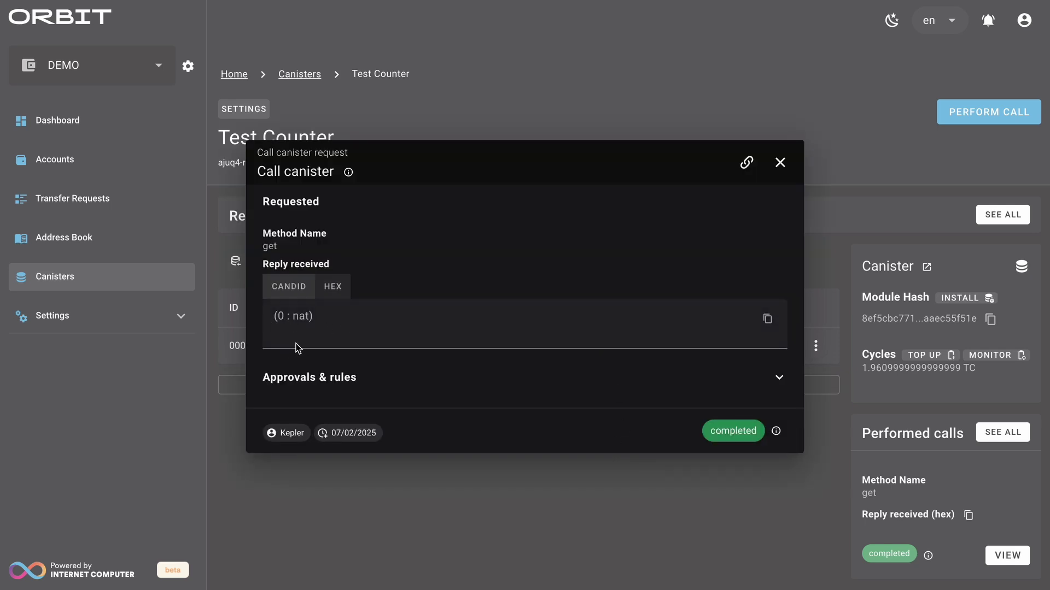
click(355, 497)
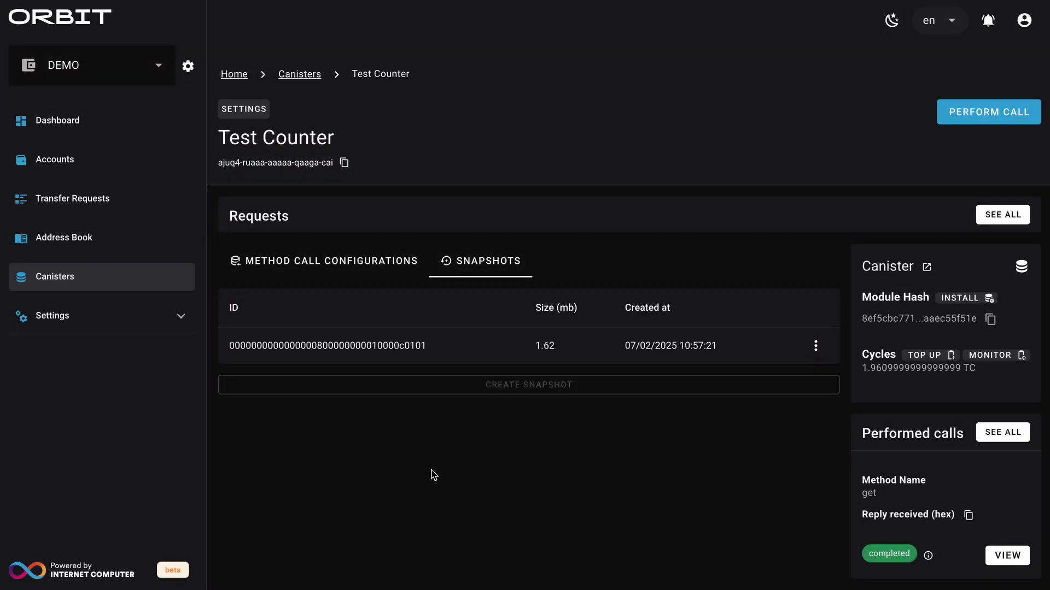
click(116, 284)
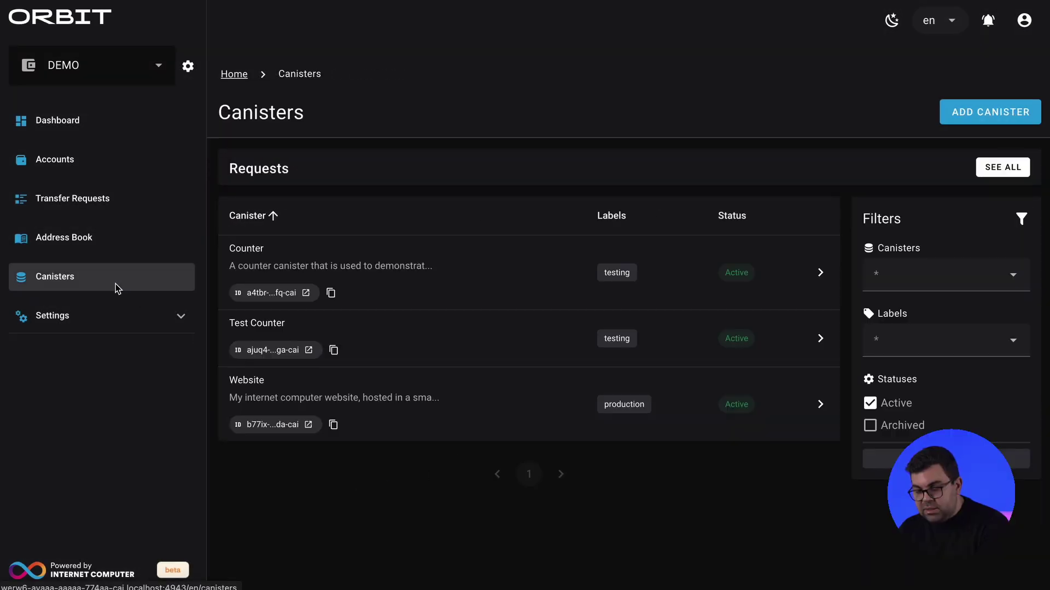
Step: Open the Website canister and send it a 1 TC cycles top-up
click(412, 408)
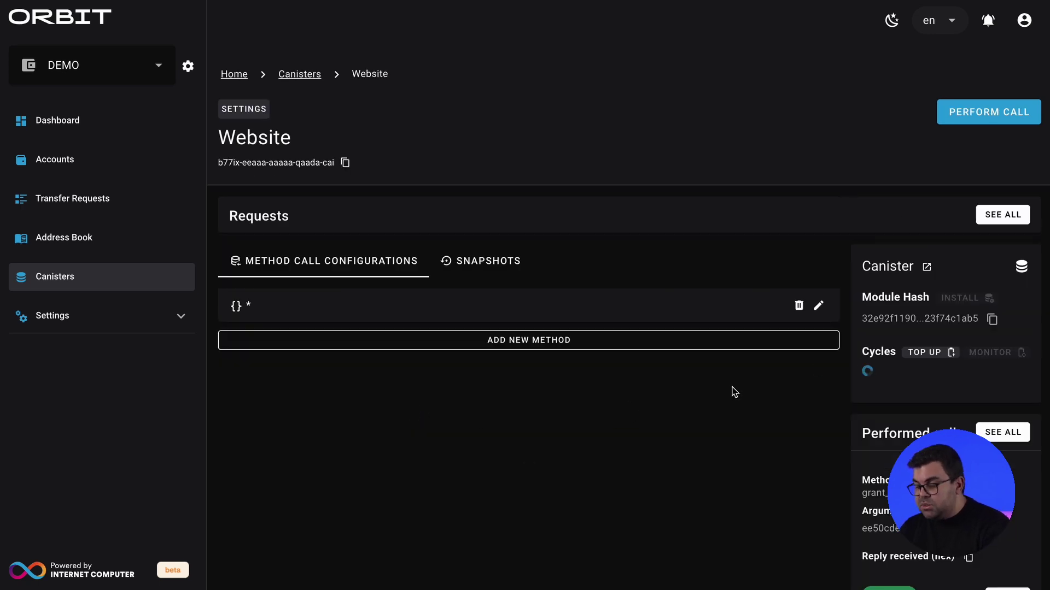
click(941, 356)
click(478, 286)
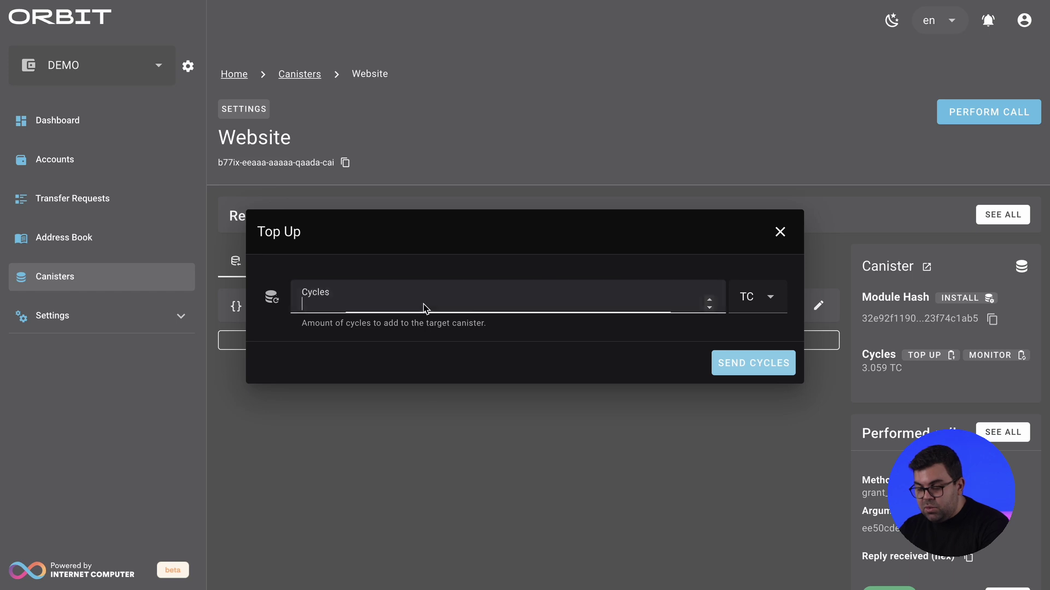
text(1)
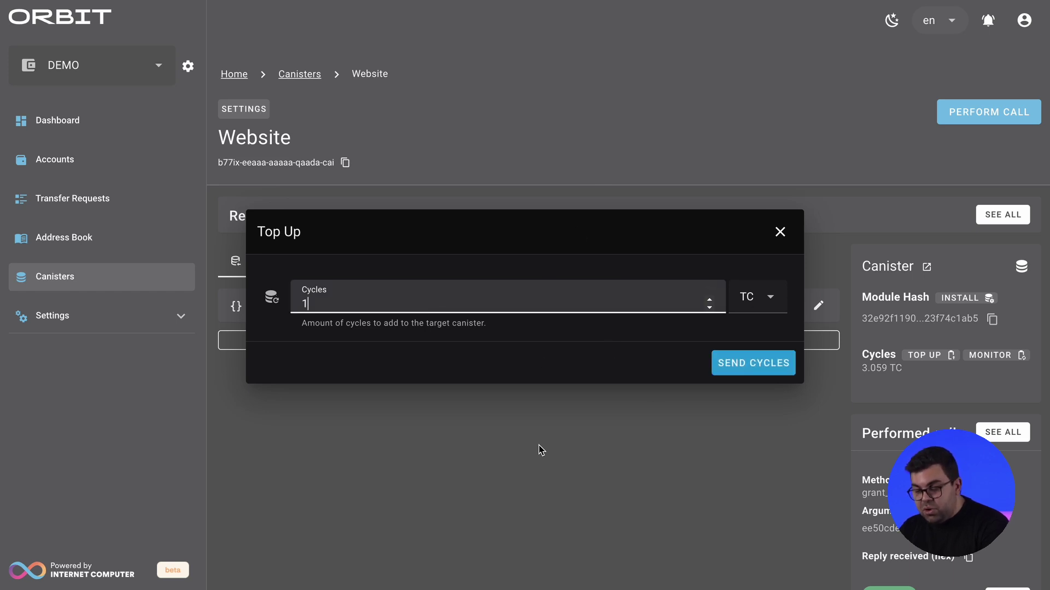
click(727, 370)
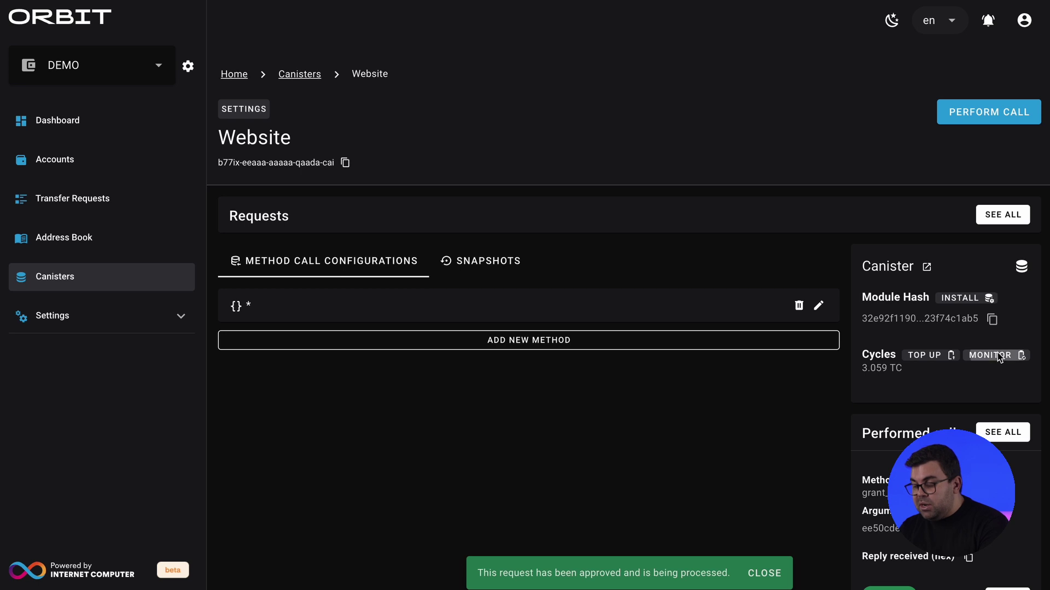
click(997, 354)
click(375, 345)
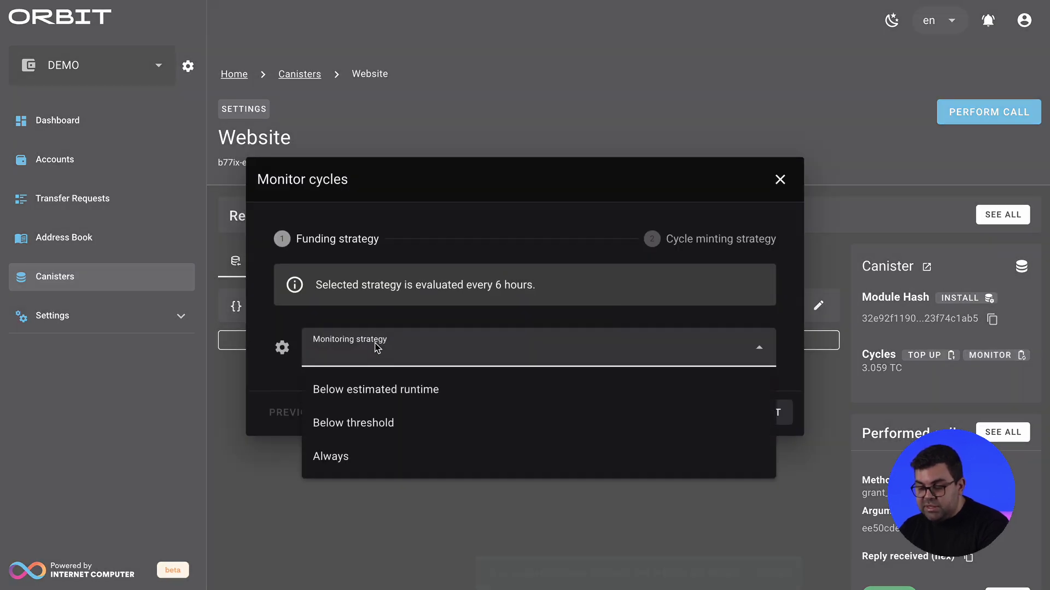
click(386, 430)
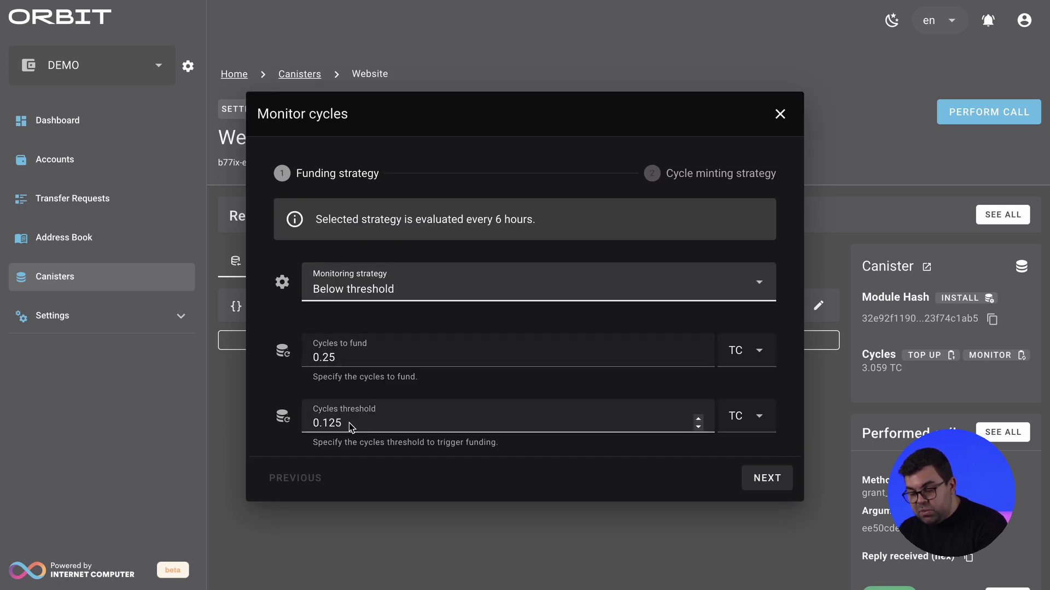
click(234, 404)
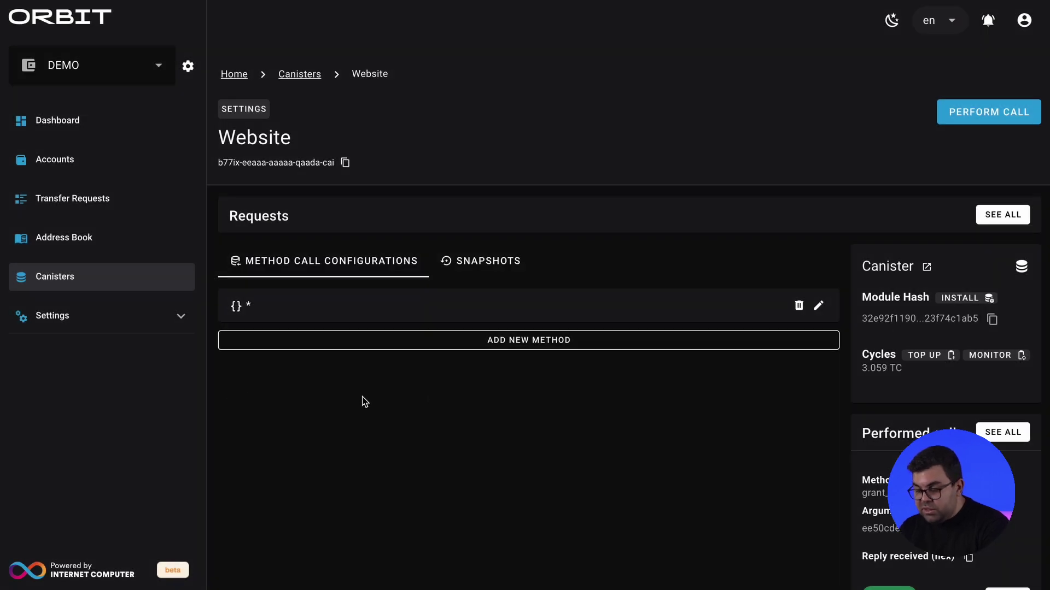
Step: Scroll down the Website canister page
scroll(565, 391, down, 1)
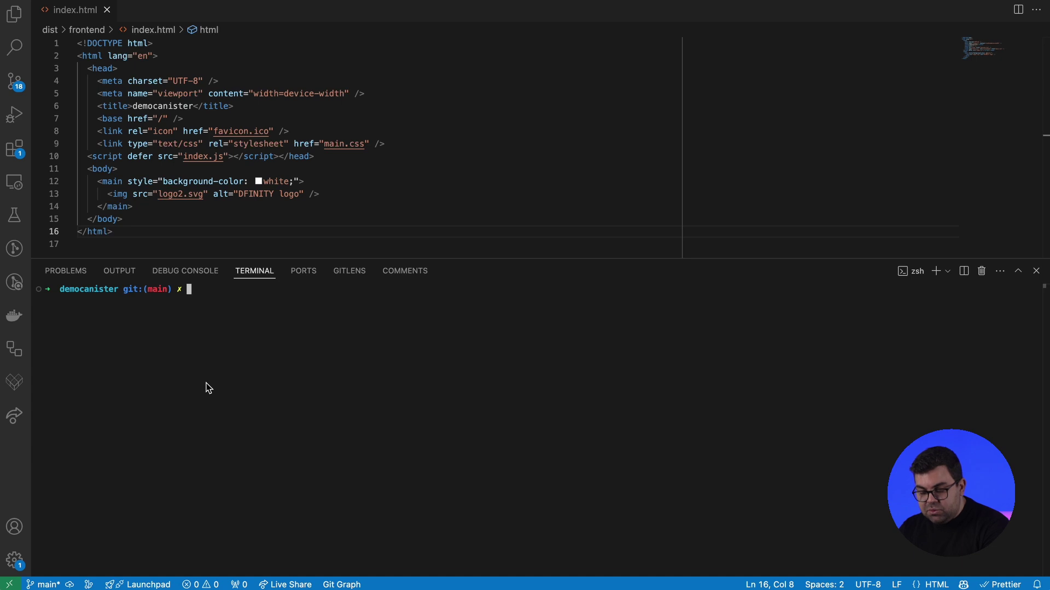
Step: Run dfx identity get-principal in the terminal
text(dfx-o)
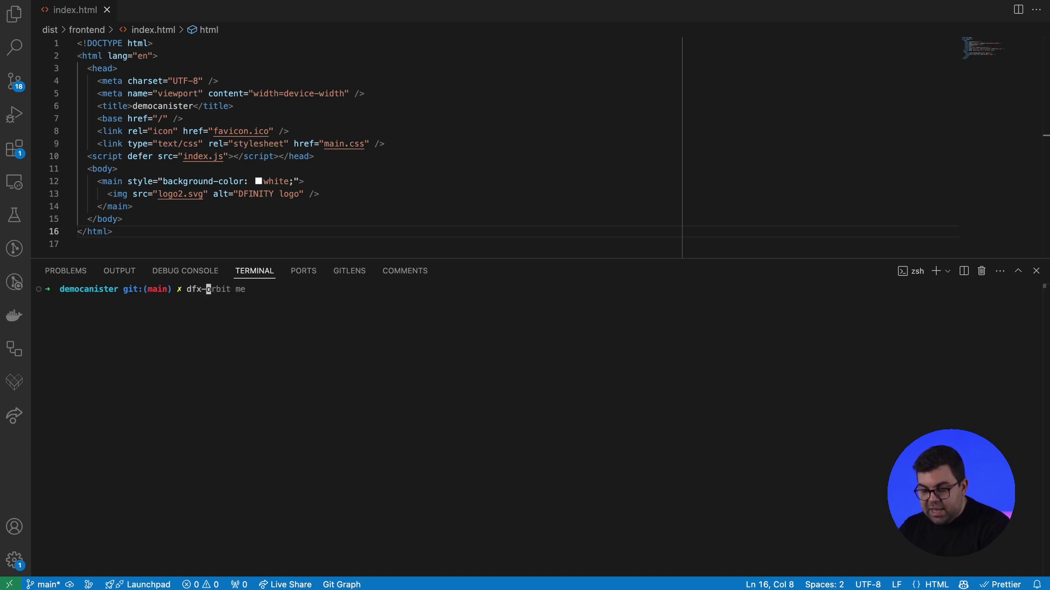
key(BackSpace)
key(BackSpace)
key(Right)
key(Return)
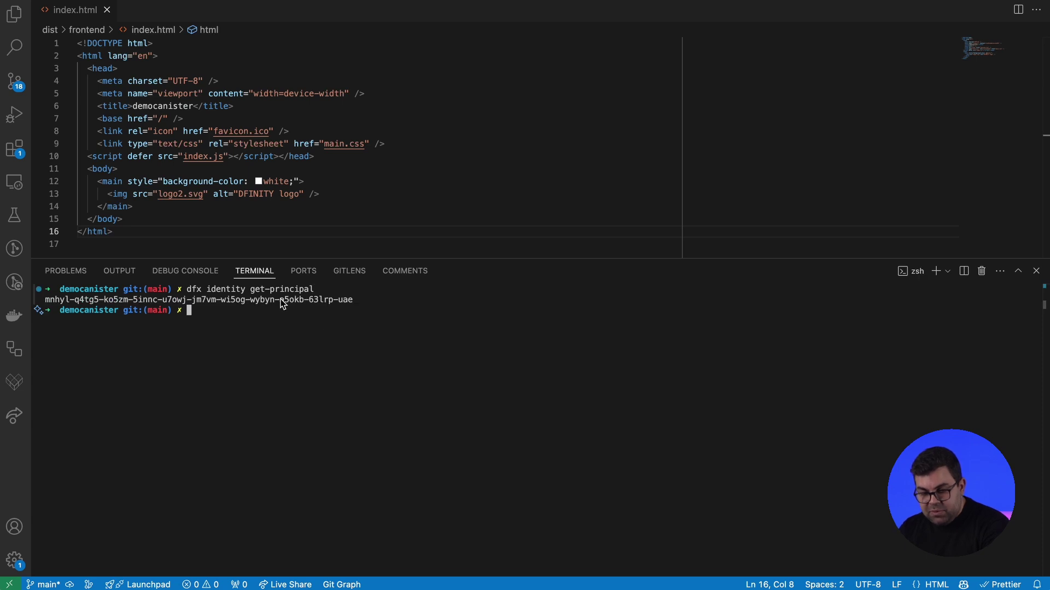
Step: Select and copy the printed principal ID
triple_click(280, 300)
key(super+c)
drag(356, 305, 46, 304)
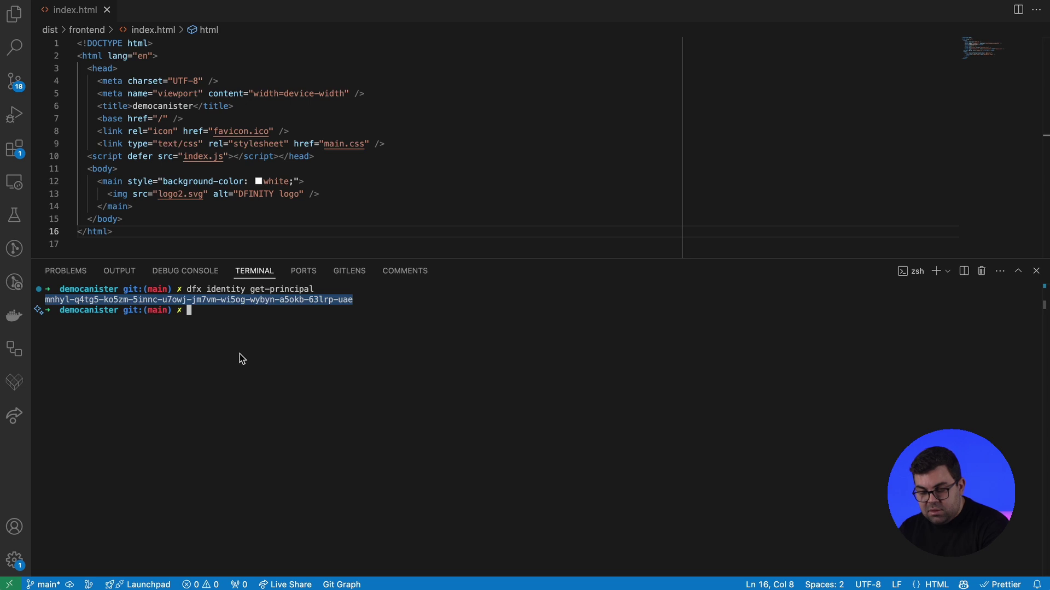
key(super+c)
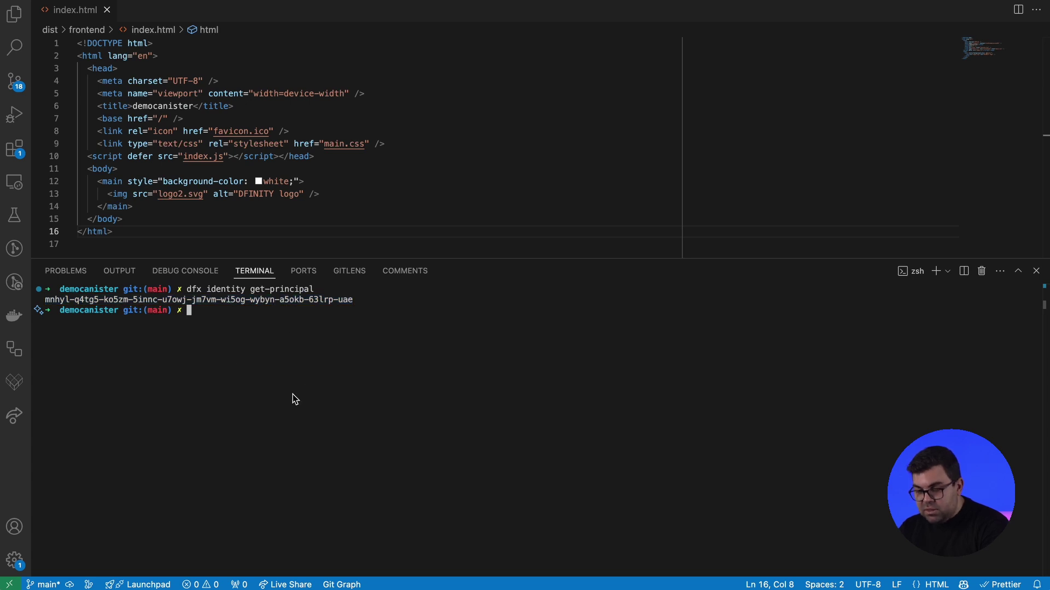
Step: Add the copied principal as a new identity on the first user in Settings > Users, and save
key(super+Tab)
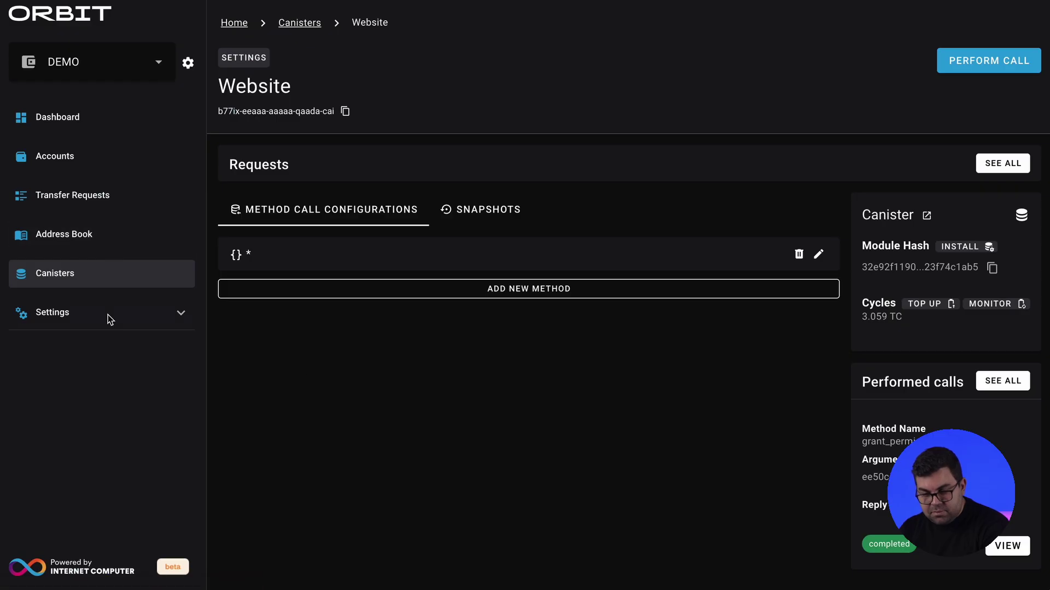
click(108, 318)
click(104, 375)
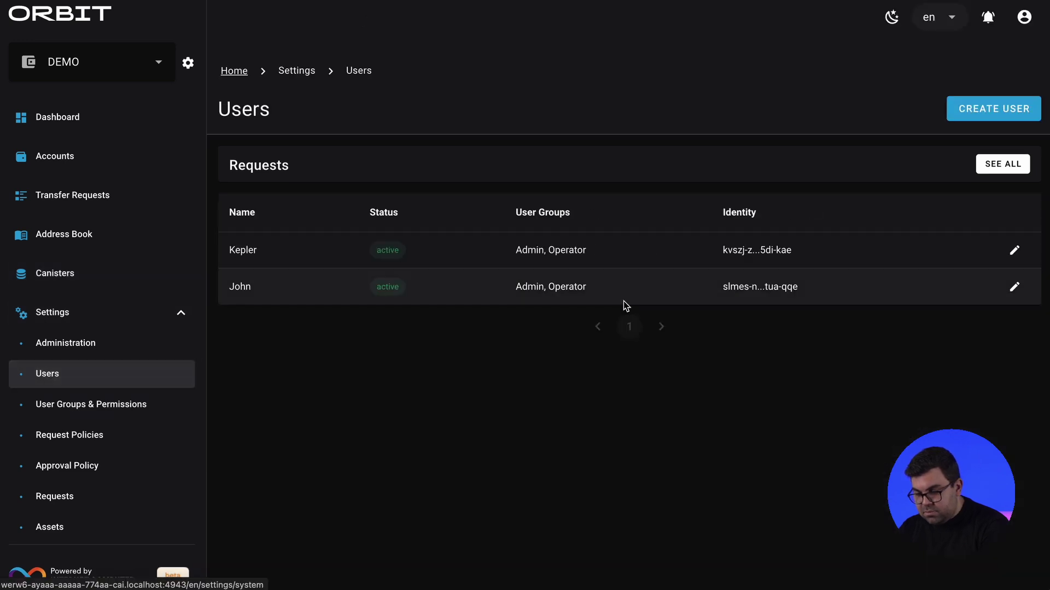
click(1014, 250)
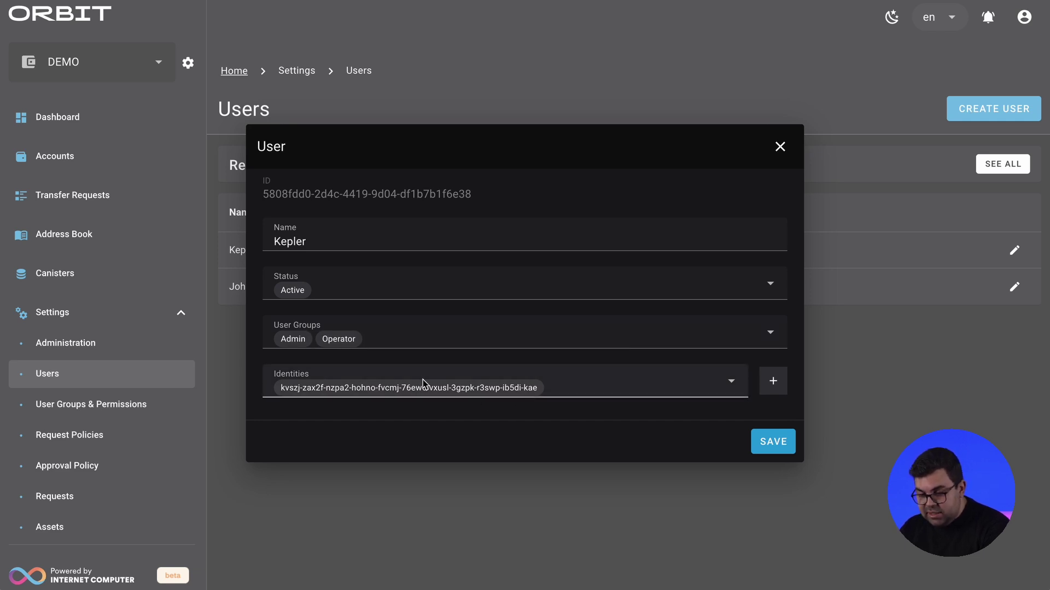
click(773, 381)
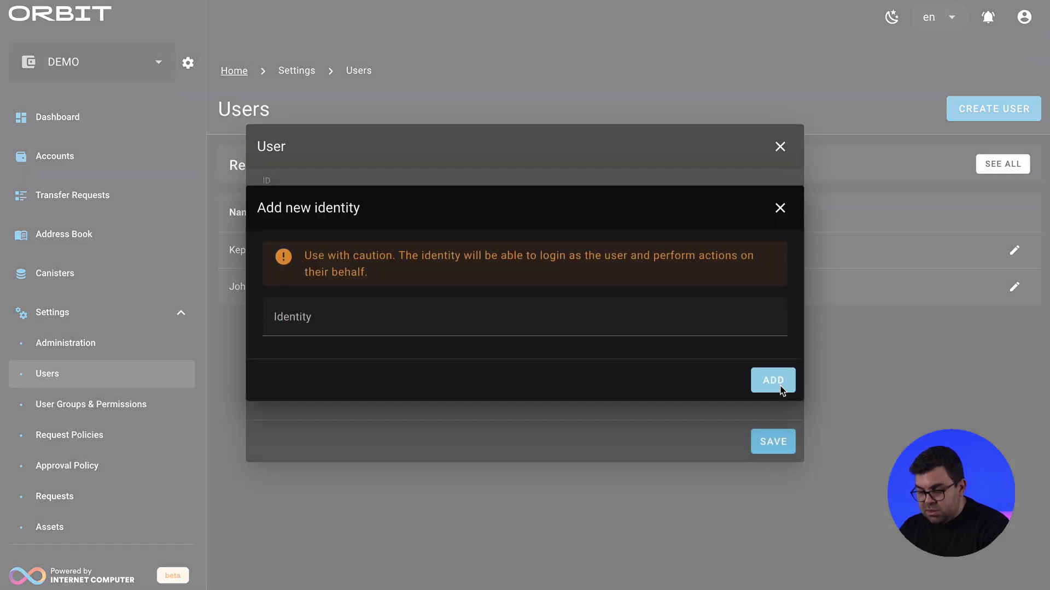
click(468, 331)
key(ctrl+v)
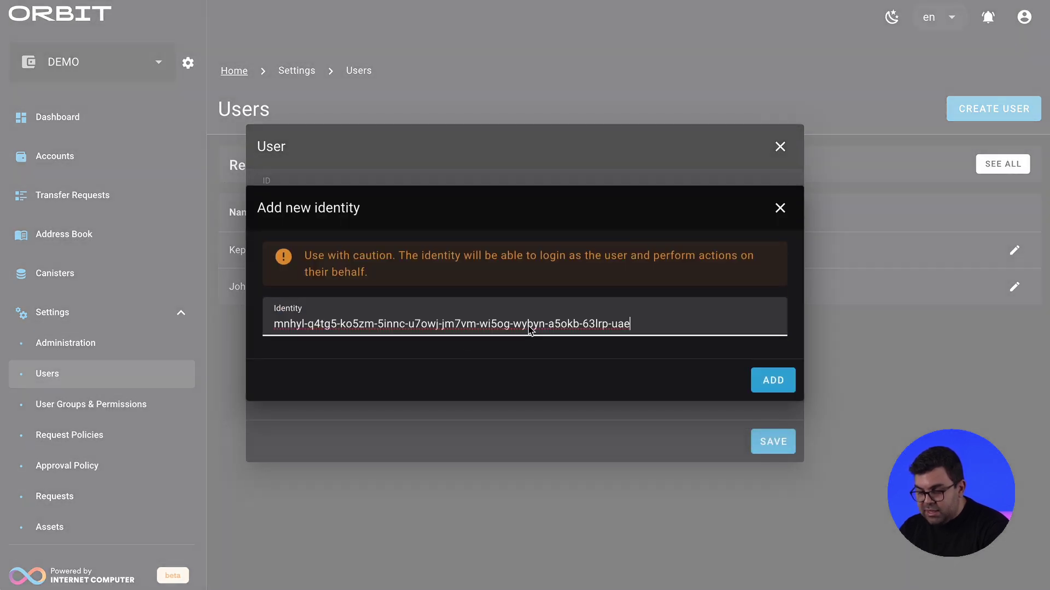
click(764, 382)
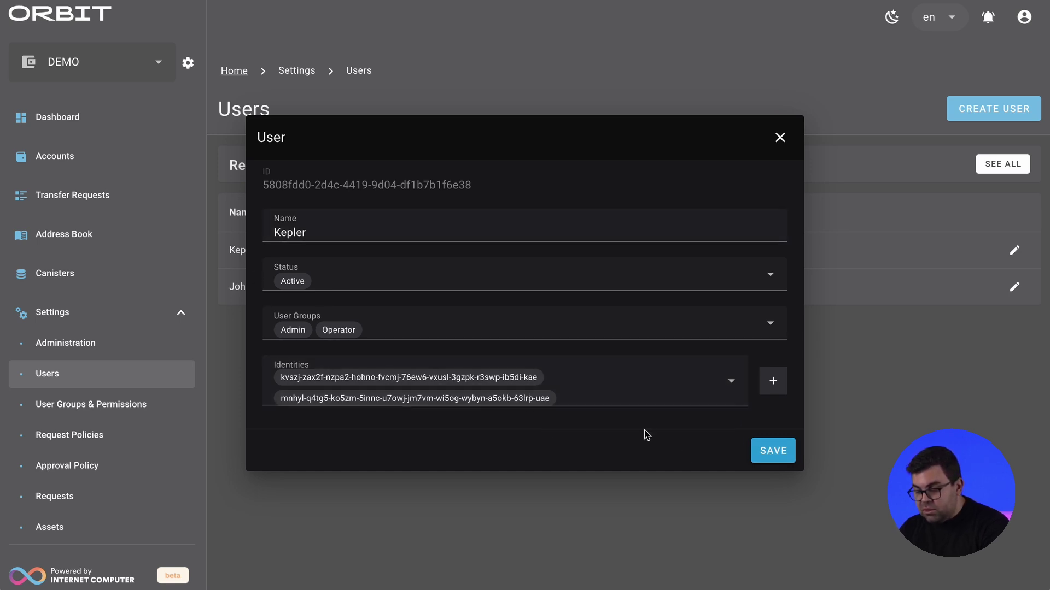
click(785, 458)
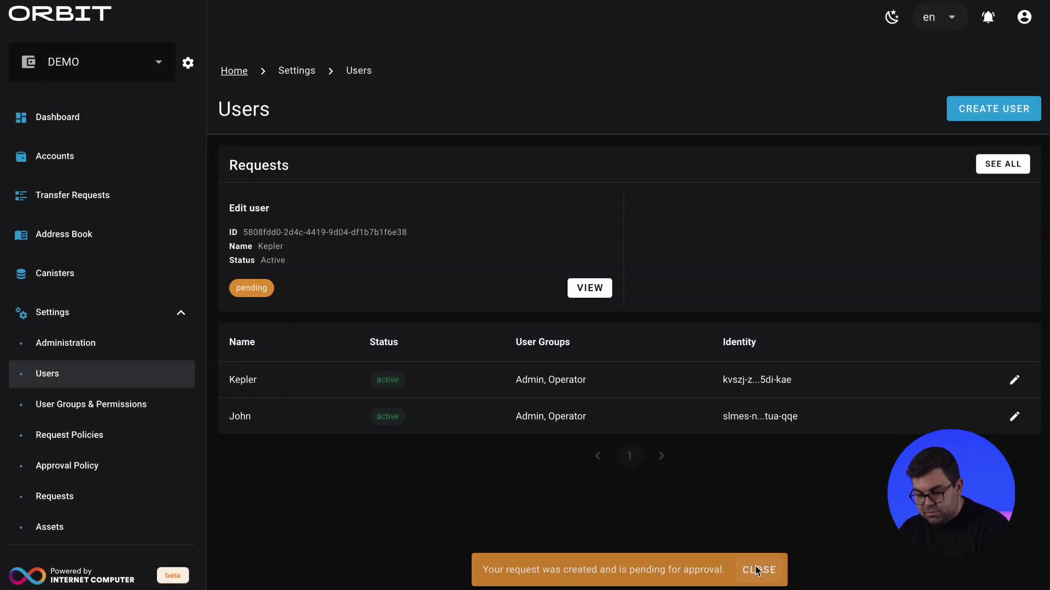
Step: Approve the pending Edit user request from the second wallet window's notifications
click(756, 571)
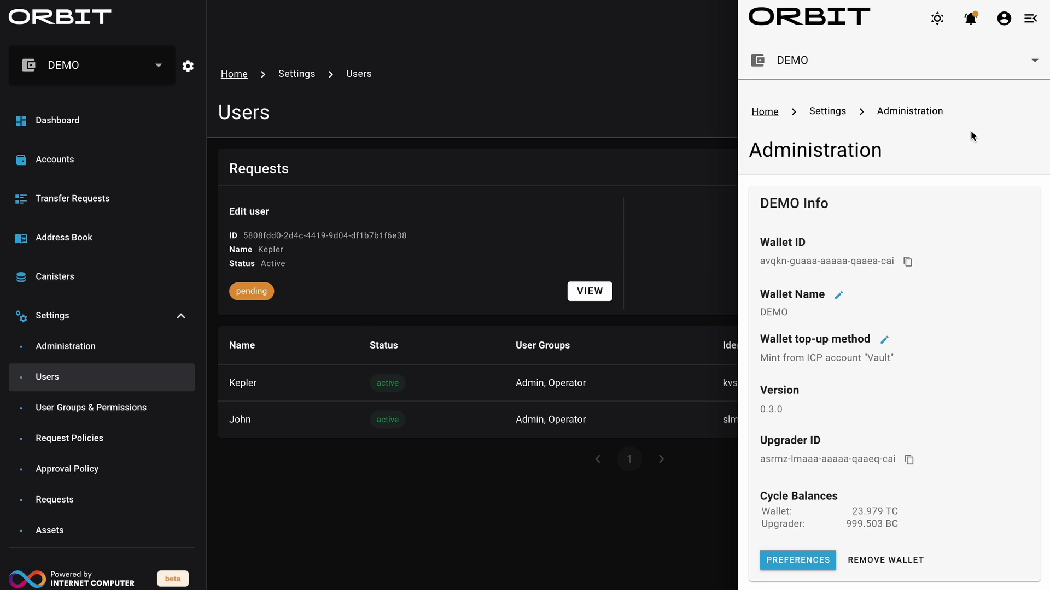
click(970, 18)
click(854, 71)
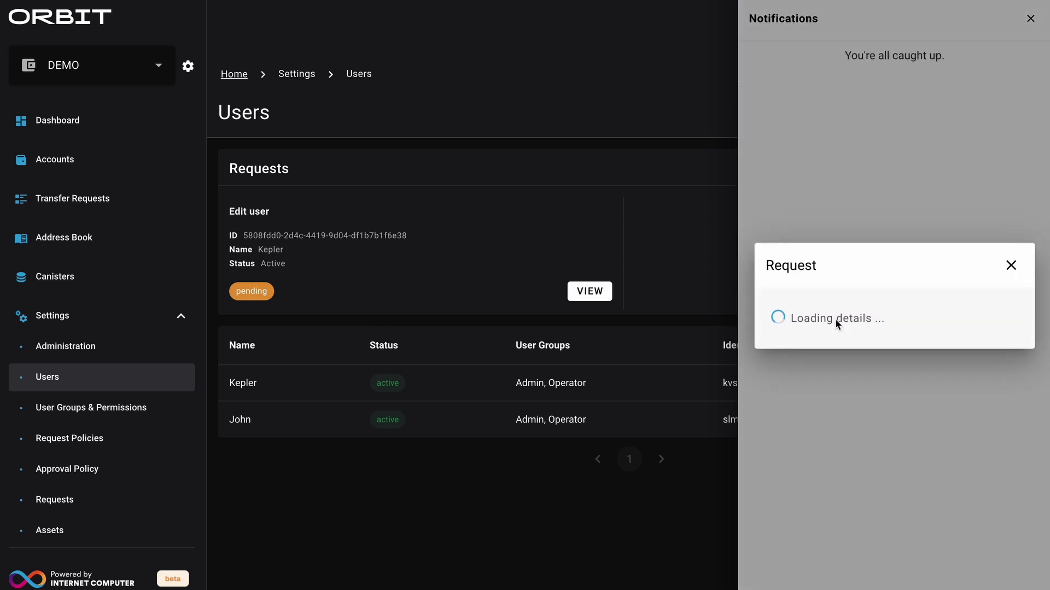
click(895, 489)
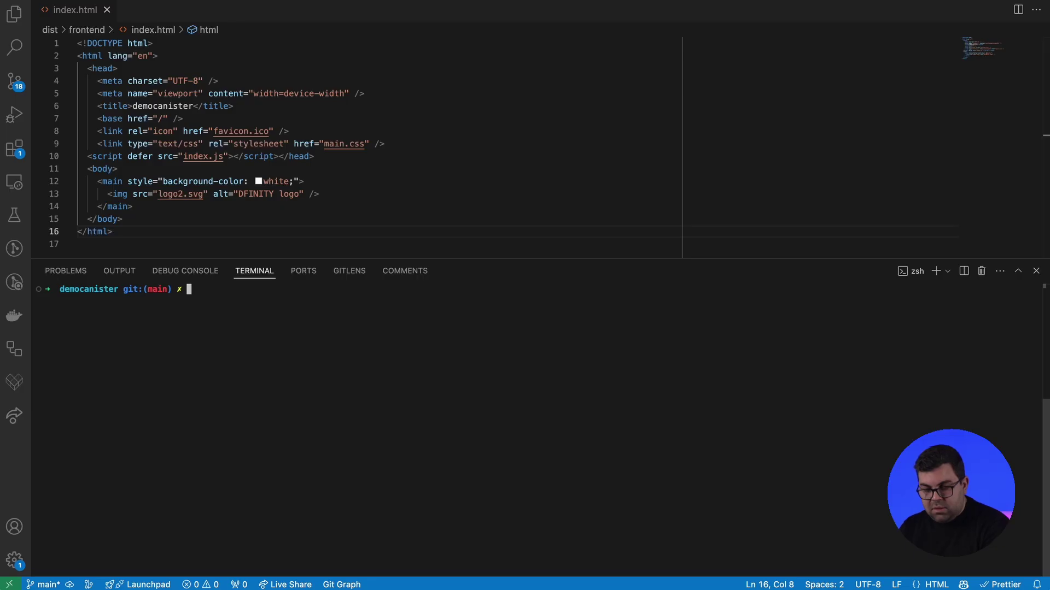
text(dfx-orbit me)
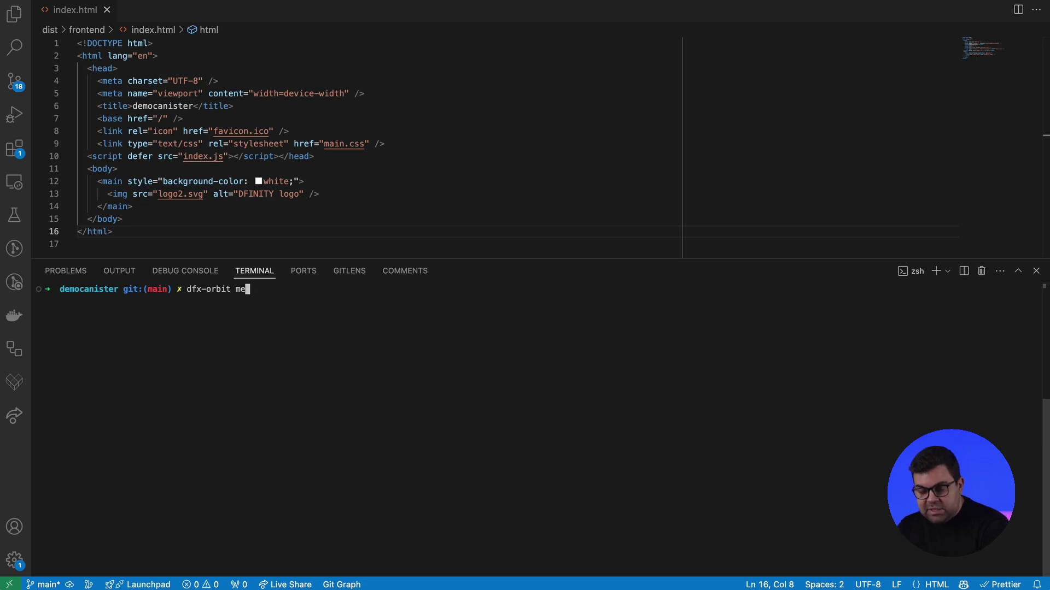
key(Return)
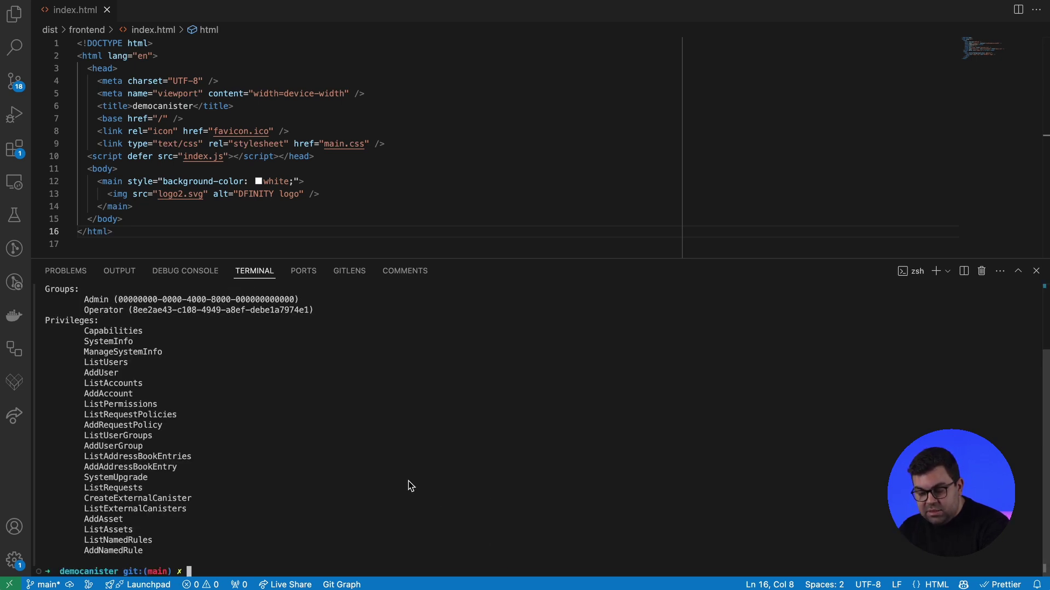
scroll(152, 375, up, 2)
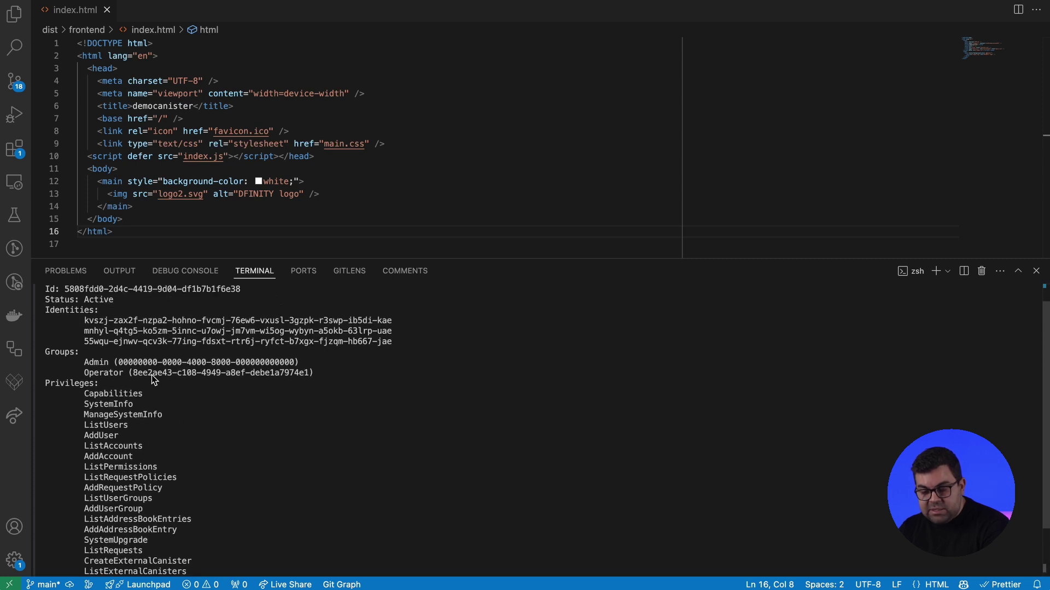
scroll(126, 361, up, 1)
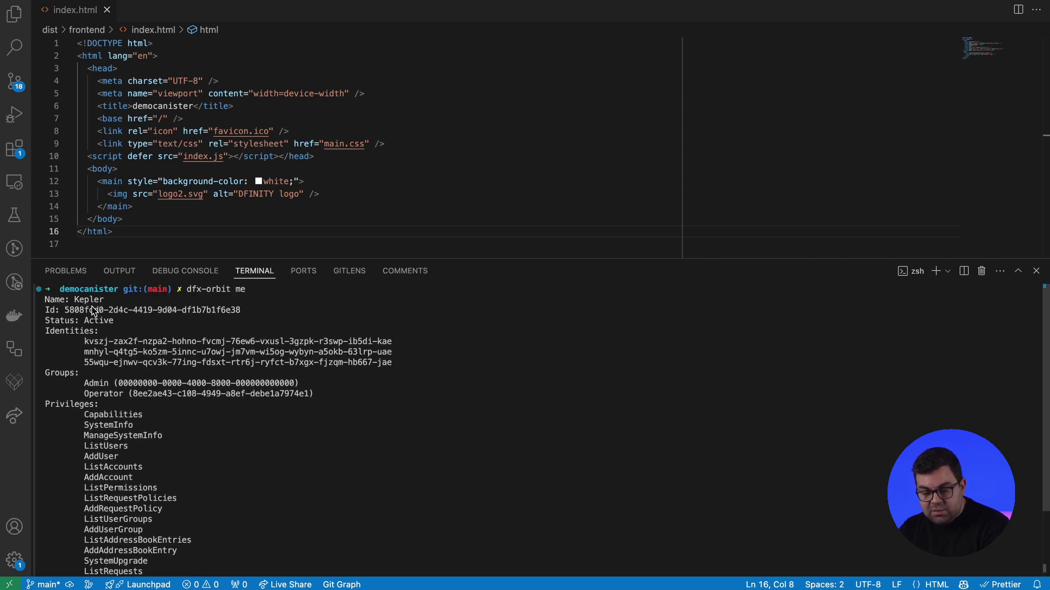
scroll(104, 323, down, 1)
scroll(104, 324, up, 1)
scroll(104, 323, down, 3)
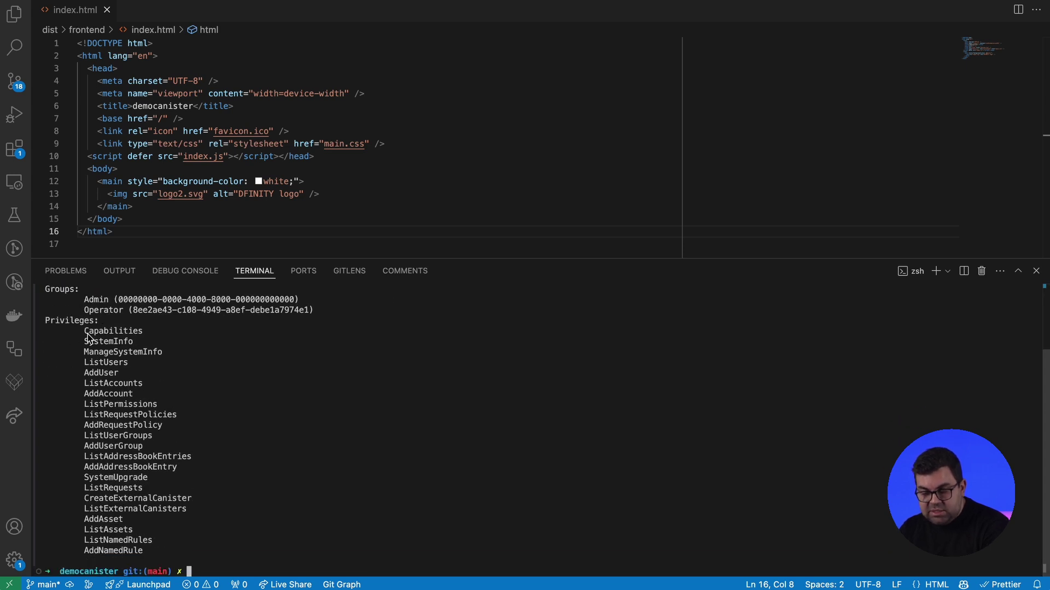
drag(83, 331, 147, 549)
click(148, 549)
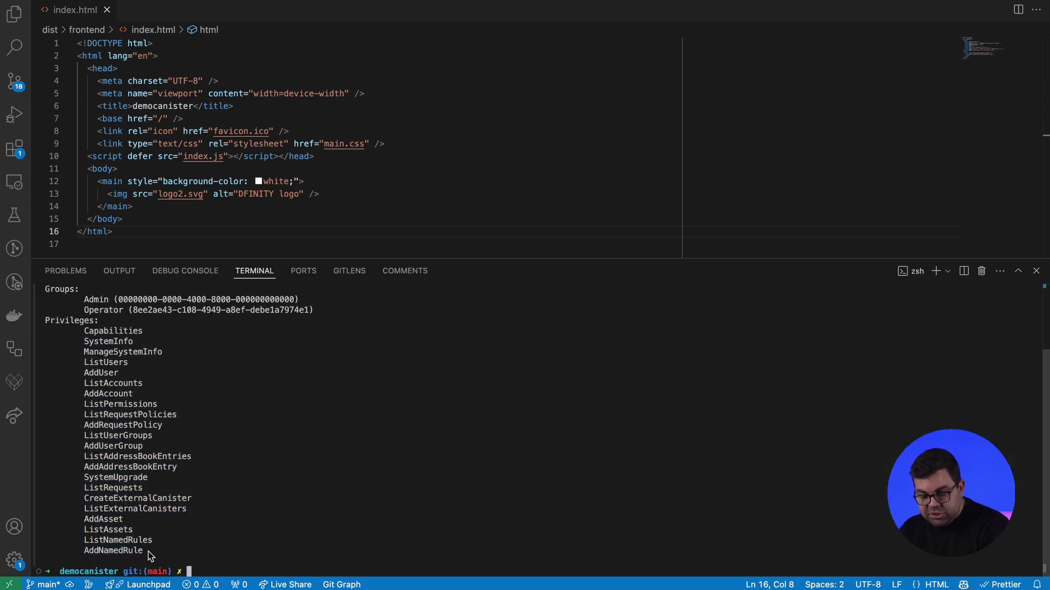
key(super+k)
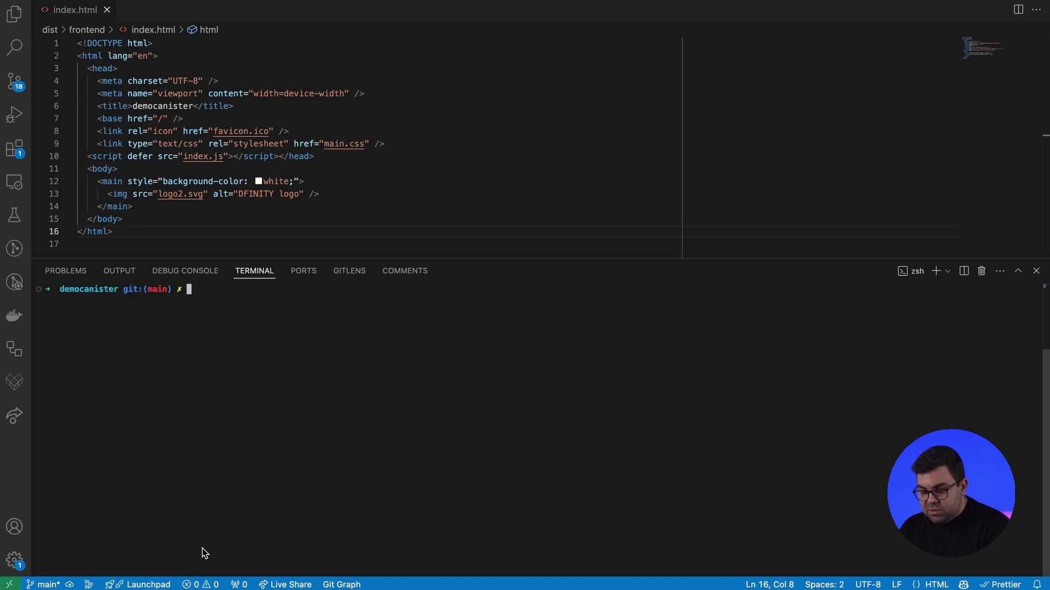
Step: Run dfx-orbit request asset permission website prepare, then clear the terminal
text(dfx-orbit)
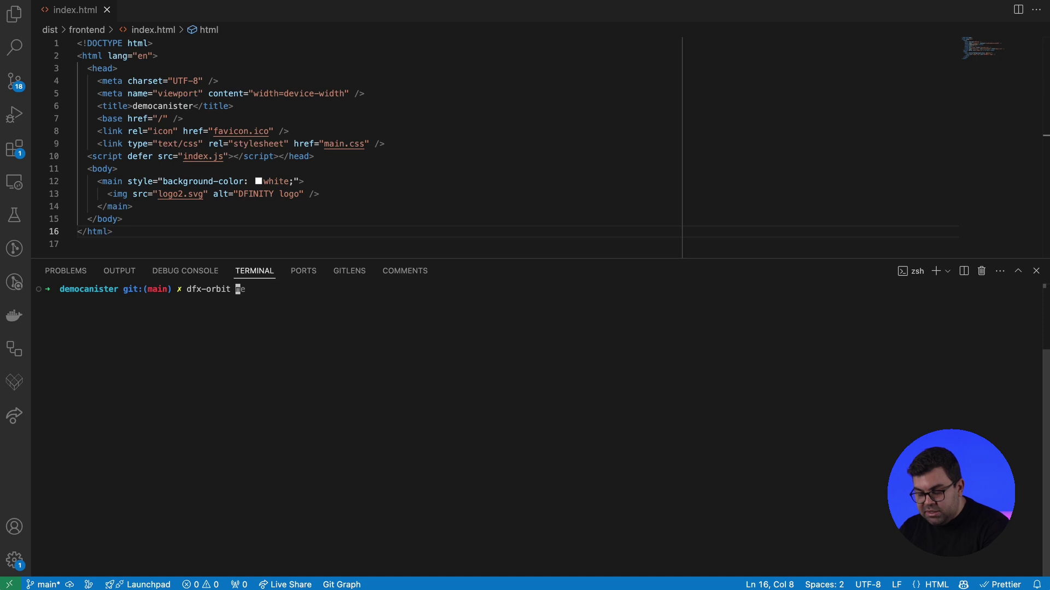
text( reques)
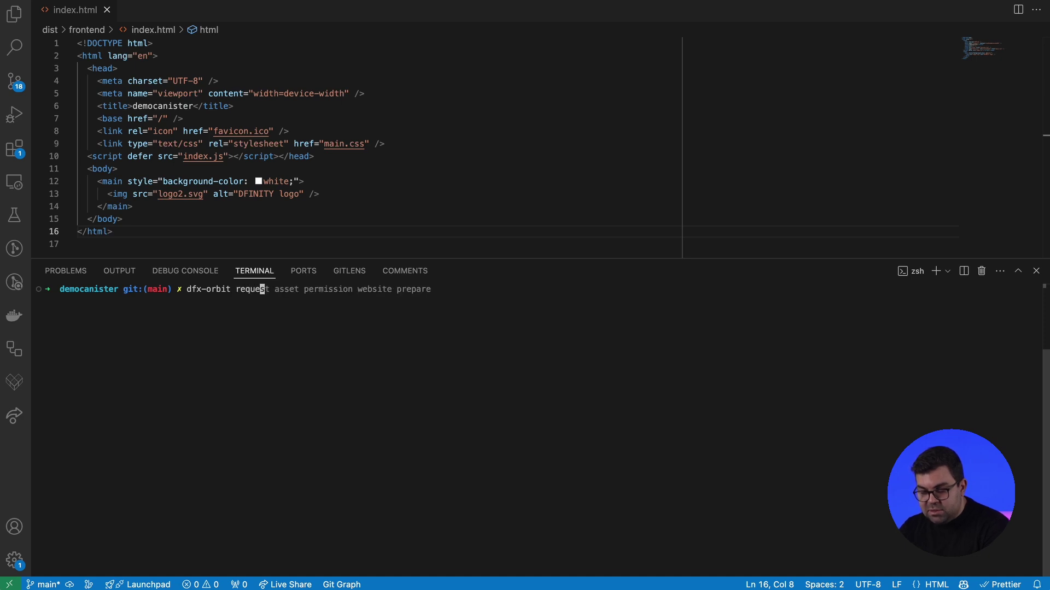
text(t)
key(Right)
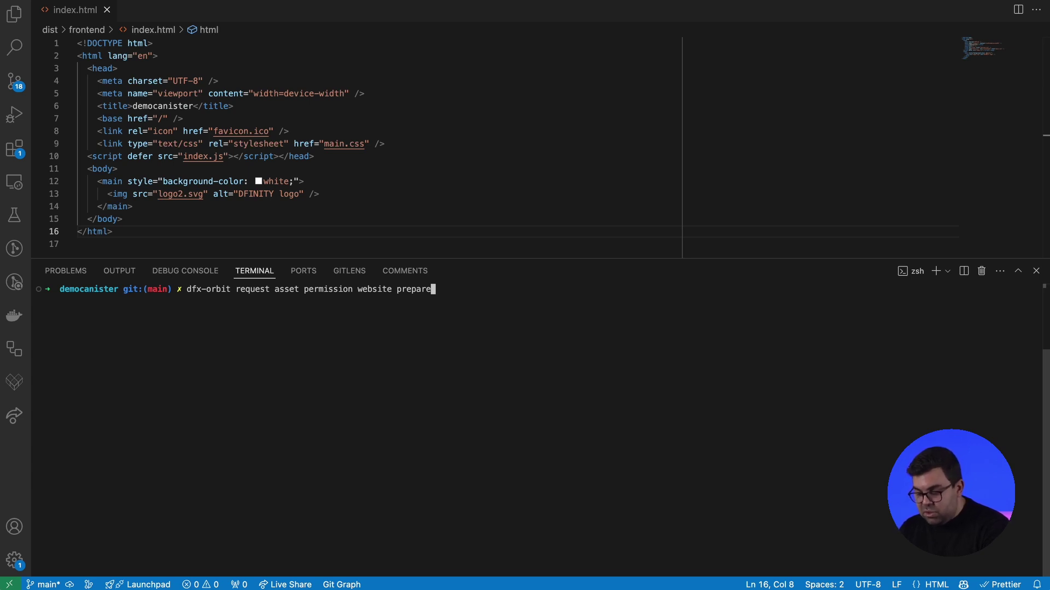
key(Return)
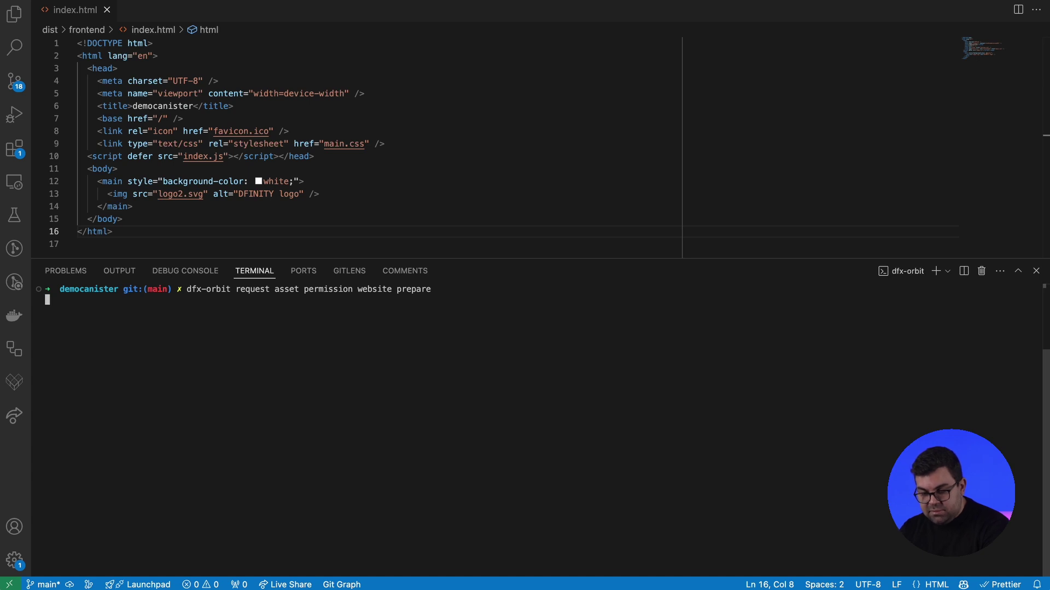
key(Up)
key(Down)
key(super+k)
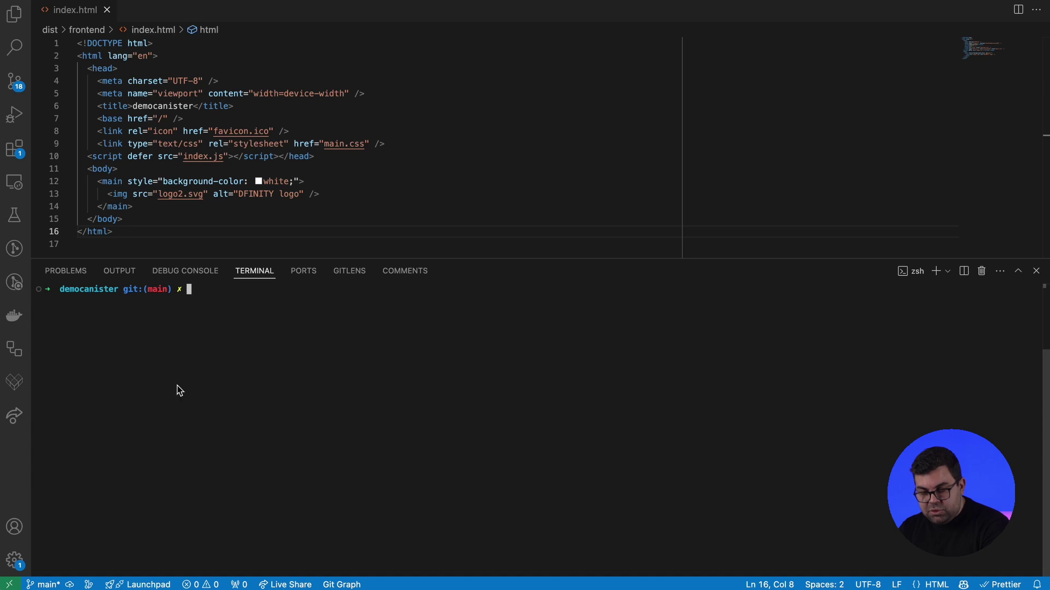
Step: Change the background colour from white to black in index.html and save
double_click(275, 181)
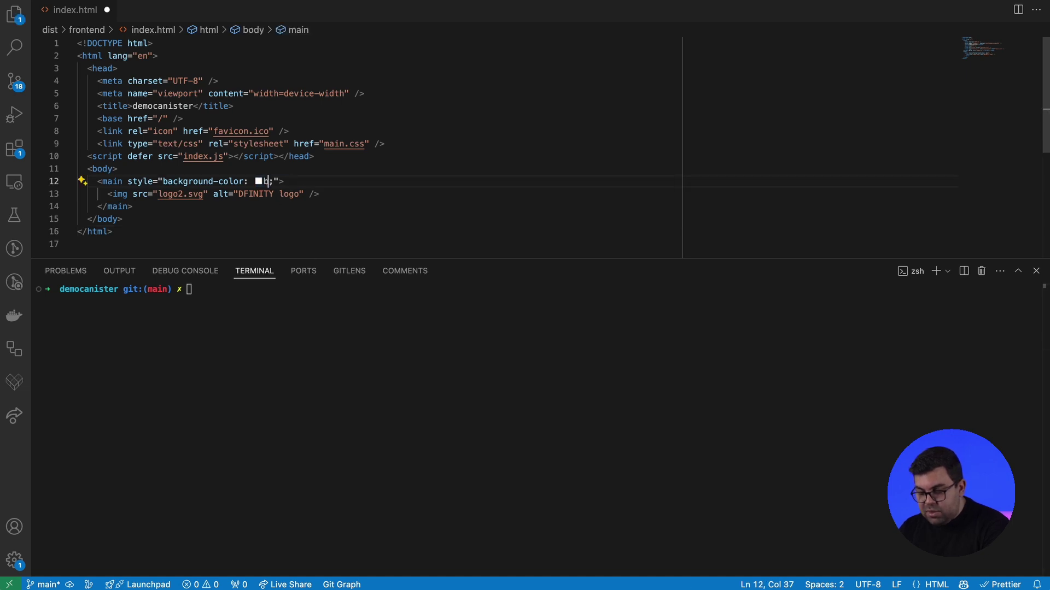
text(ba)
key(BackSpace)
text(lack)
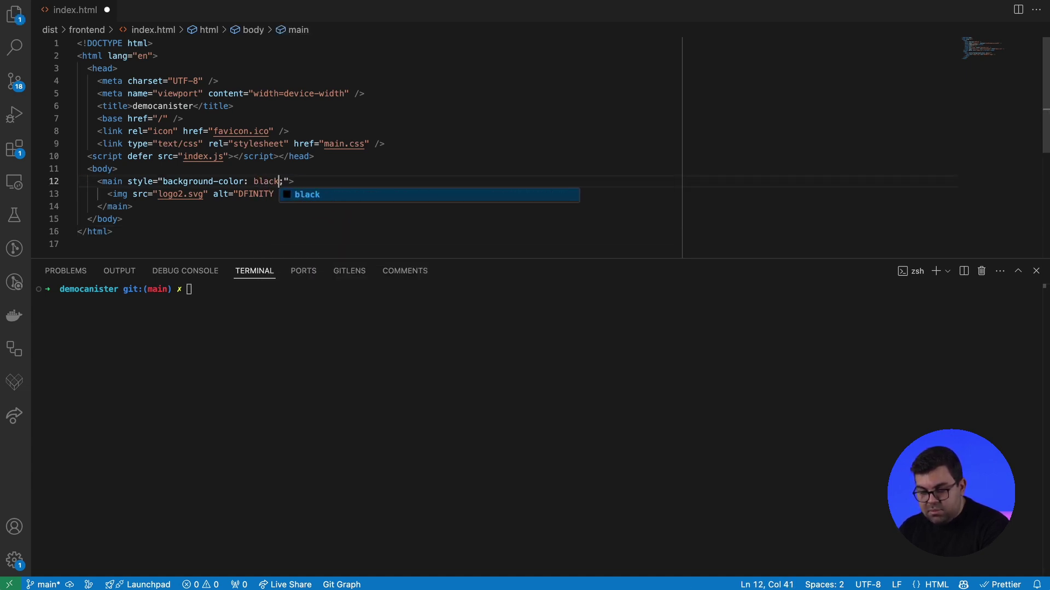
key(ctrl+s)
Step: List the configured Orbit stations with dfx-orbit station list and show the dfx-orbit help
click(254, 348)
text(dfx-orbit station list)
key(Return)
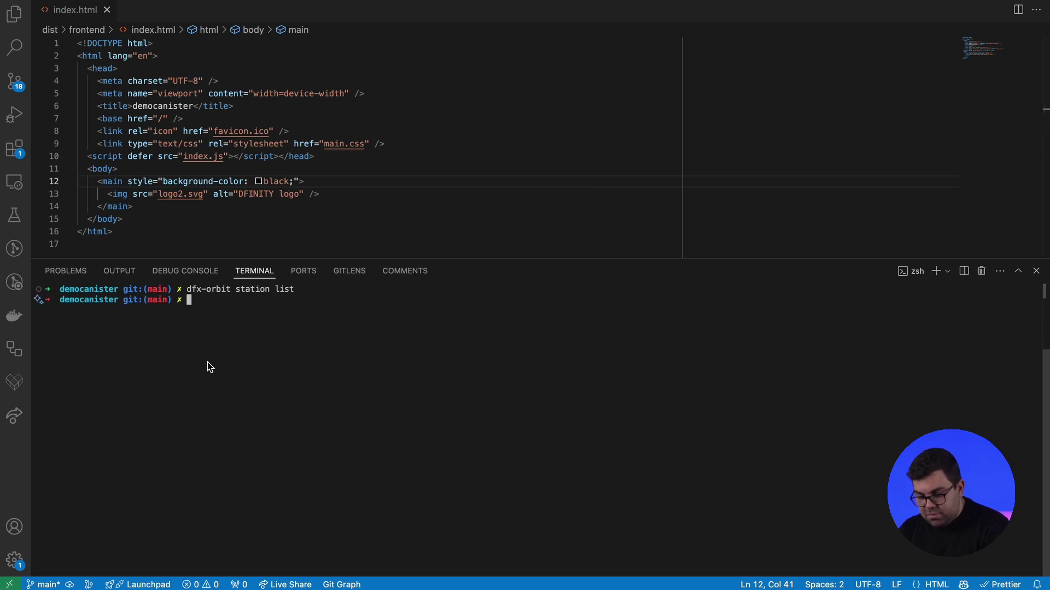
text(dfx-orbit)
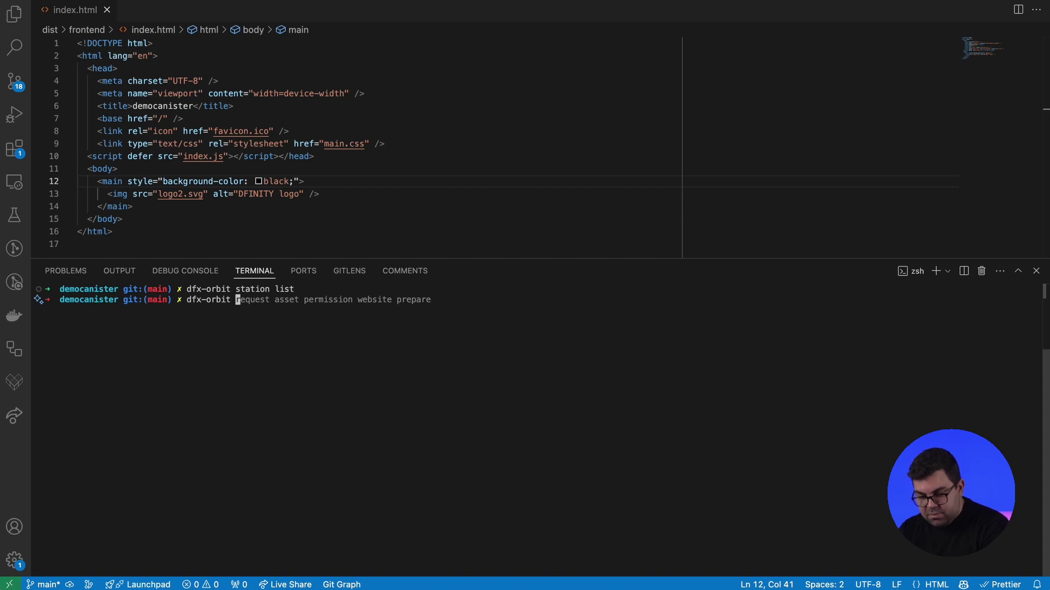
key(Return)
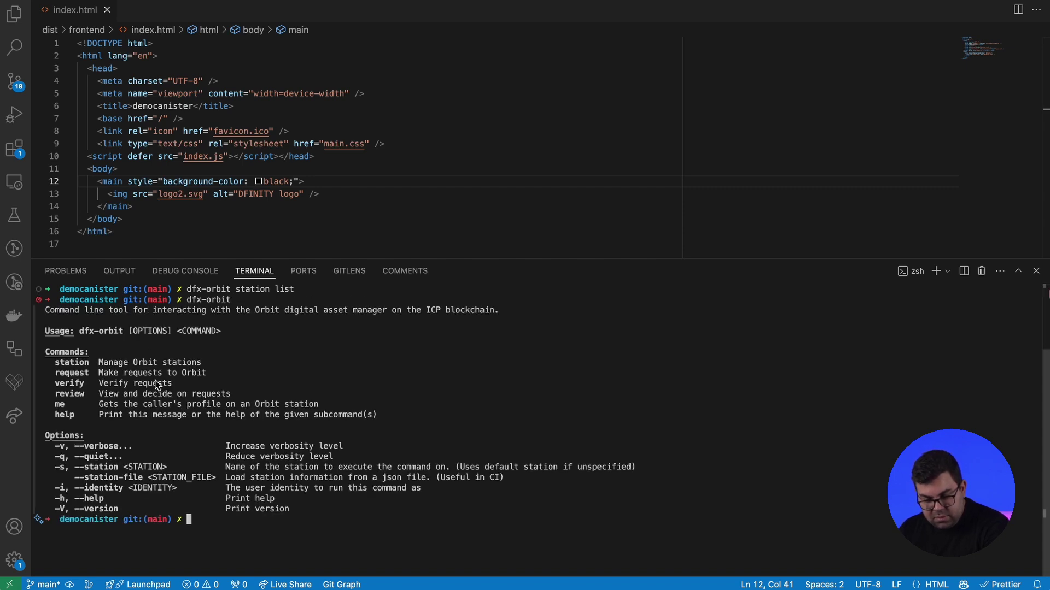
Step: Run dfx-orbit request asset upload website --files ./dist/frontend
key(Up)
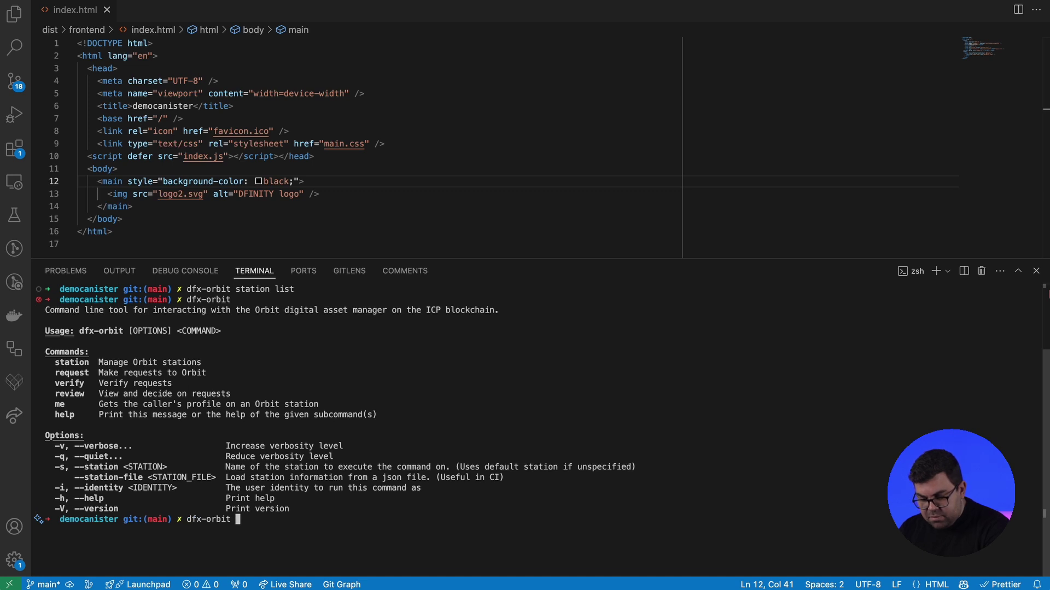
text(request as)
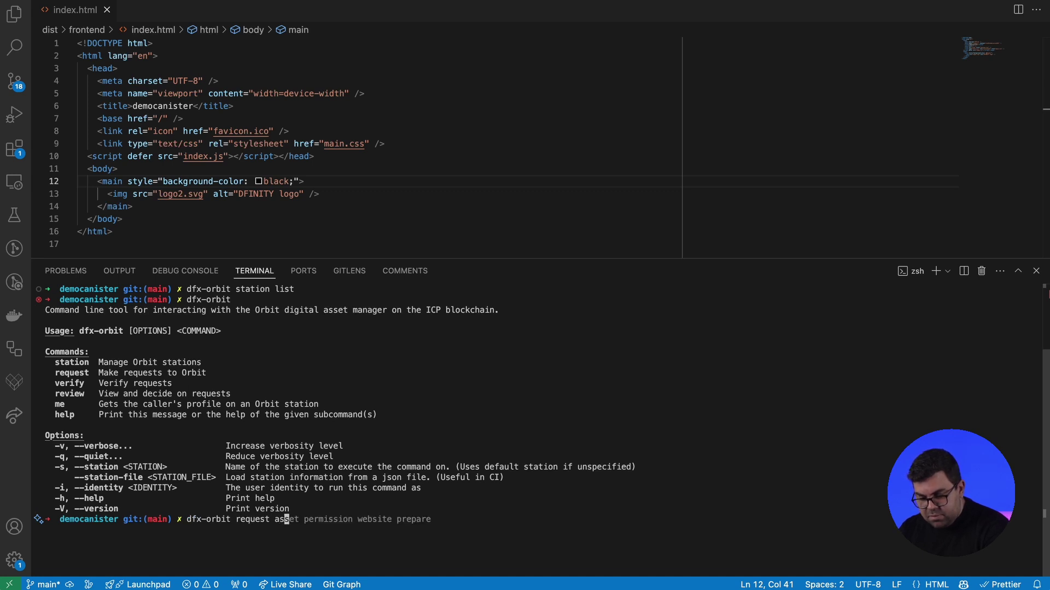
key(BackSpace)
text(asset upl)
key(Right)
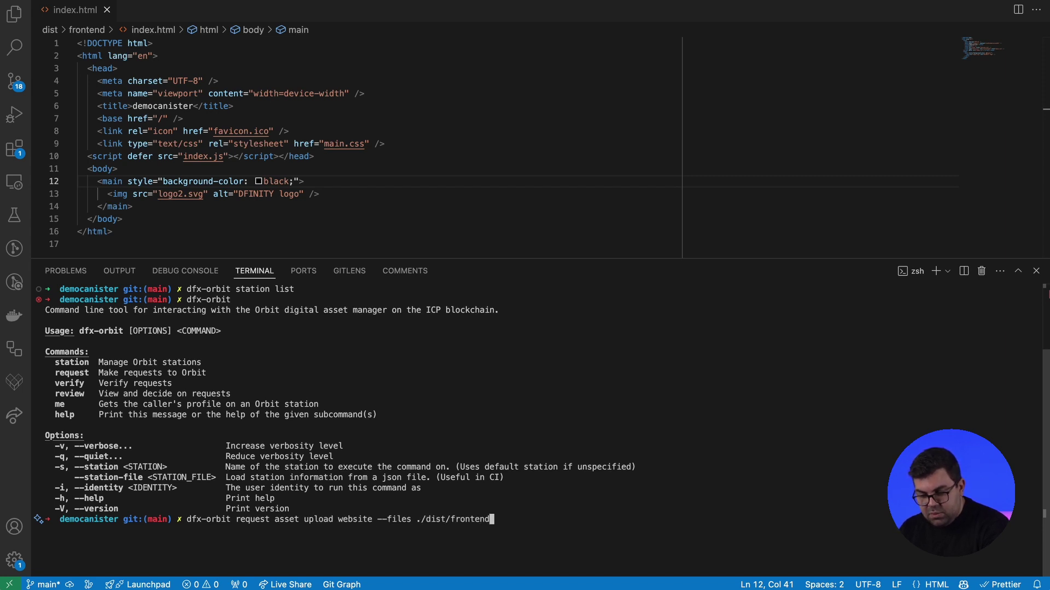
key(Return)
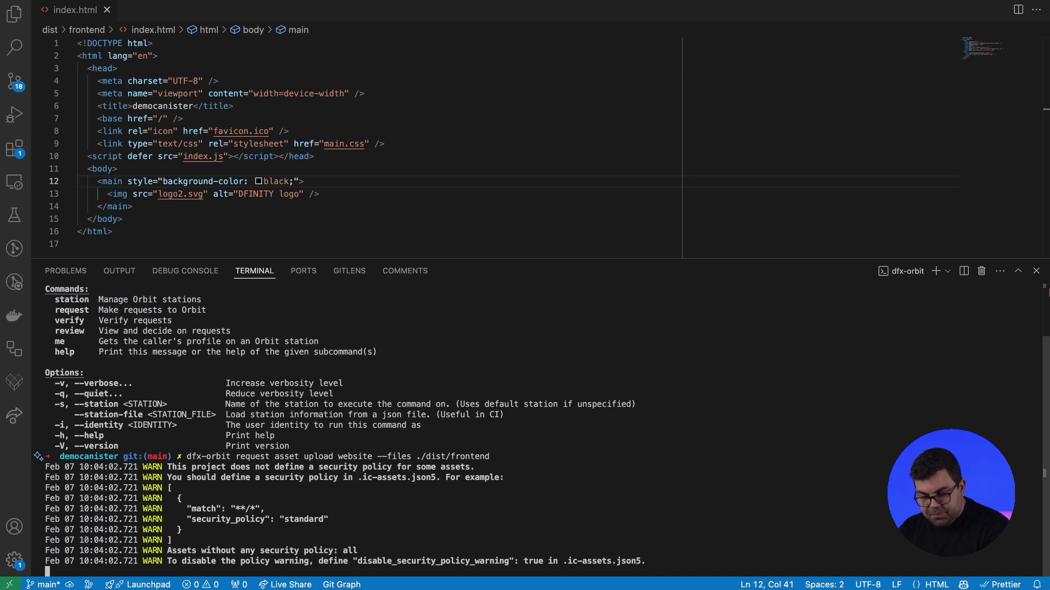